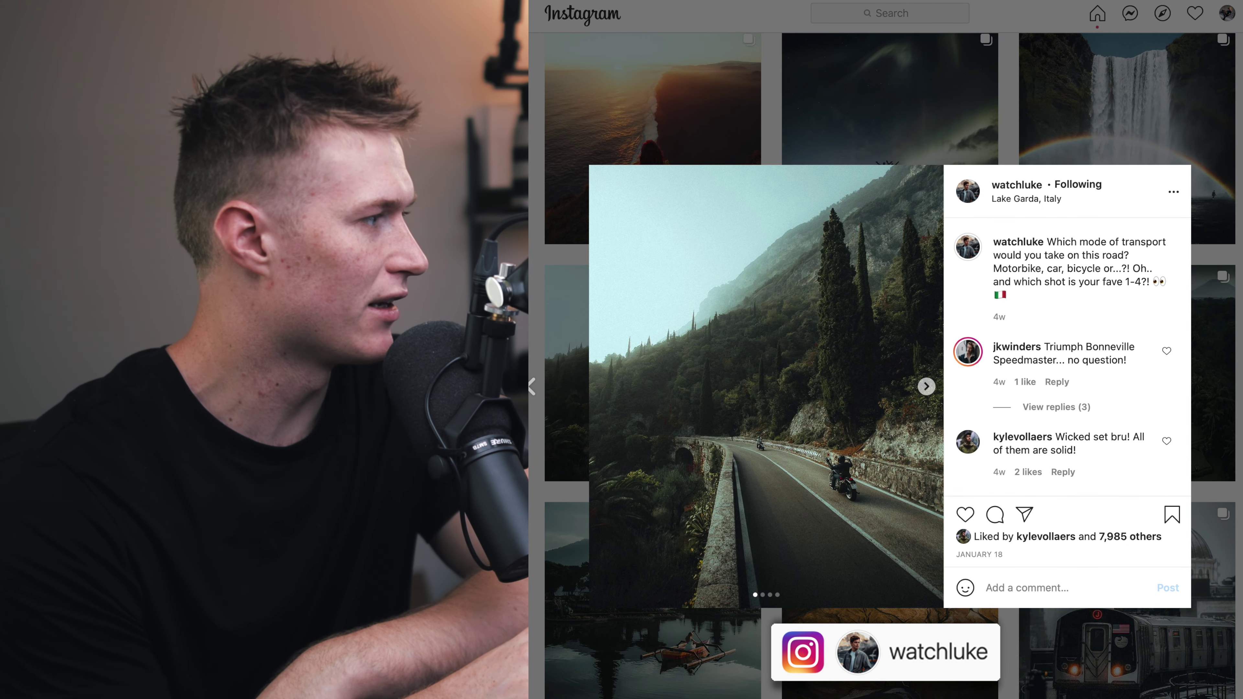
Step: Return to the photographer's profile grid and view the Glenfinnan Viaduct train post, closing it again
{"action": "key", "text": "Escape"}
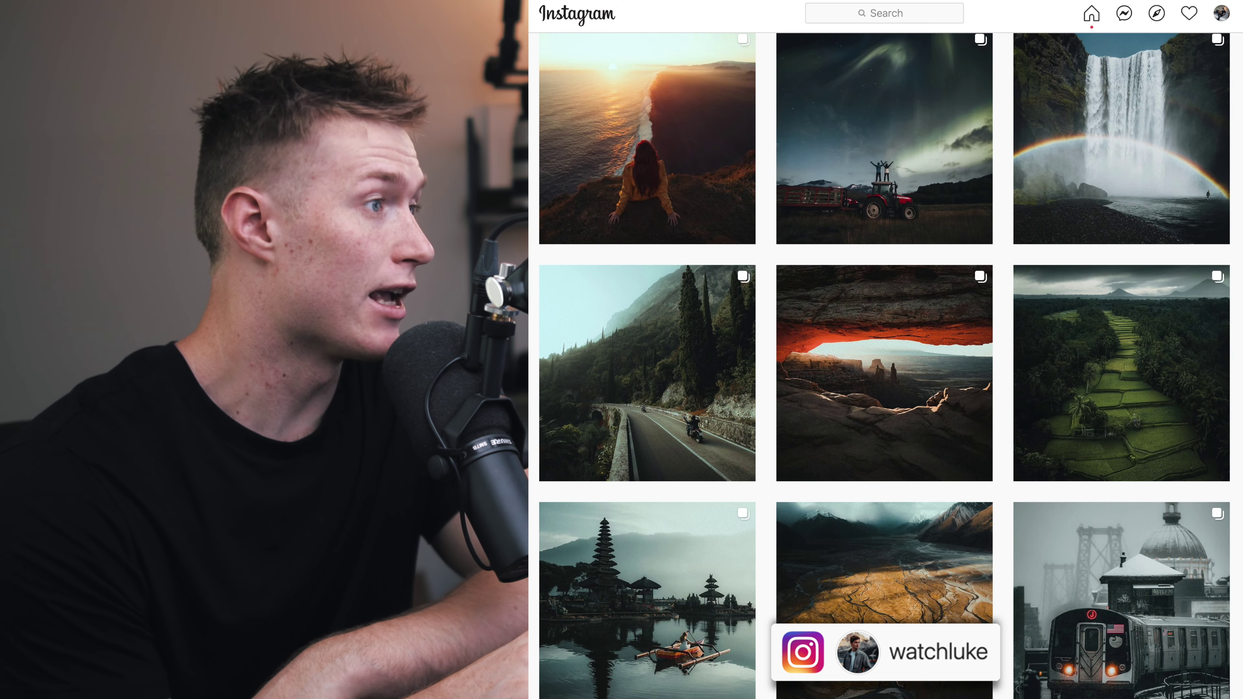
{"action": "scroll", "coordinate": [884, 362], "scroll_direction": "up", "scroll_amount": 15}
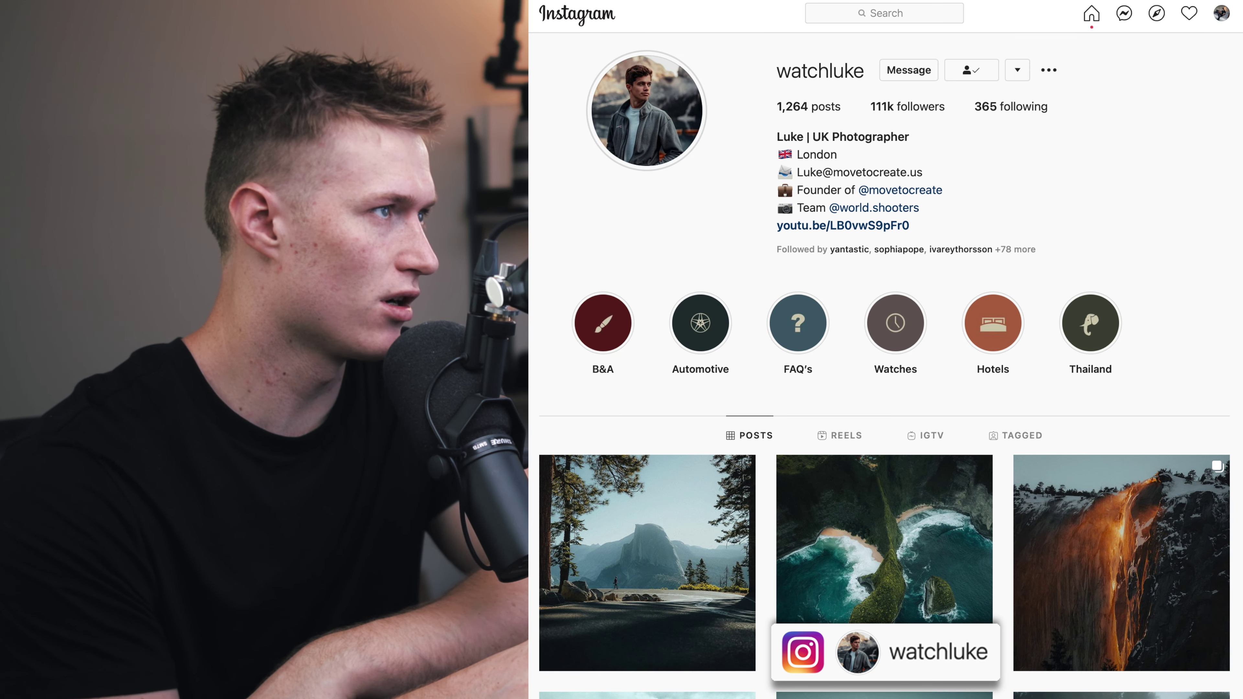
{"action": "scroll", "coordinate": [720, 446], "scroll_direction": "down", "scroll_amount": 10}
{"action": "scroll", "coordinate": [719, 446], "scroll_direction": "up", "scroll_amount": 3}
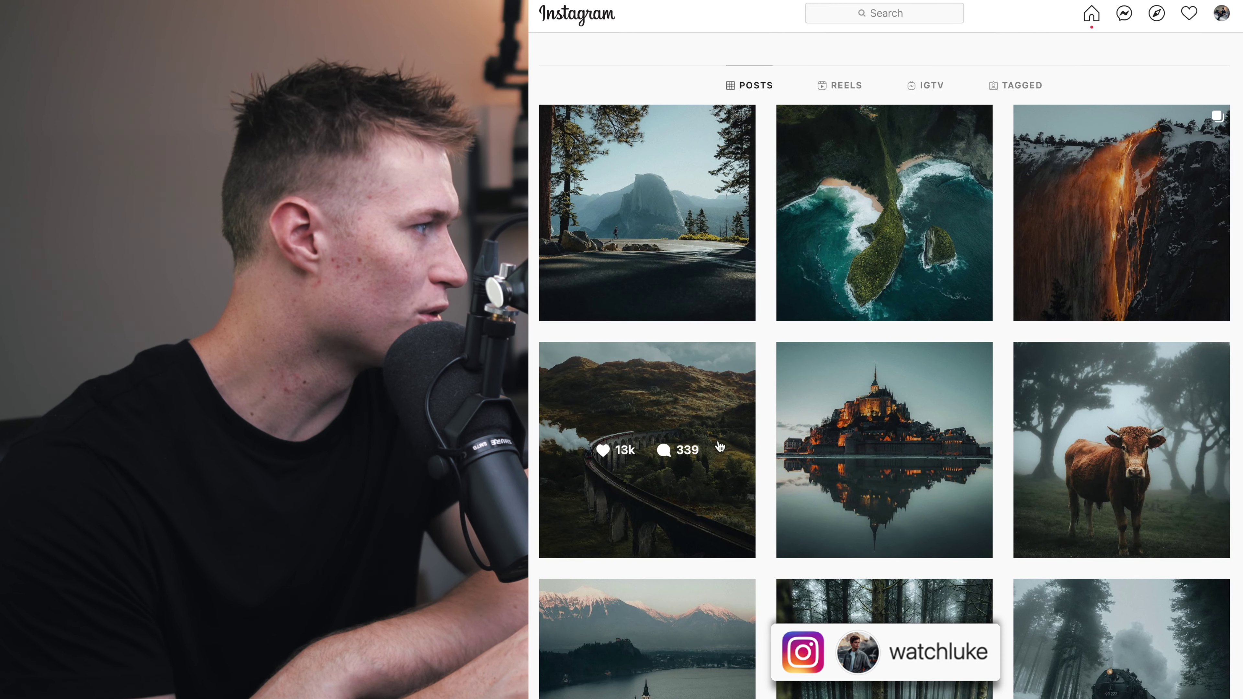
{"action": "left_click", "coordinate": [719, 446]}
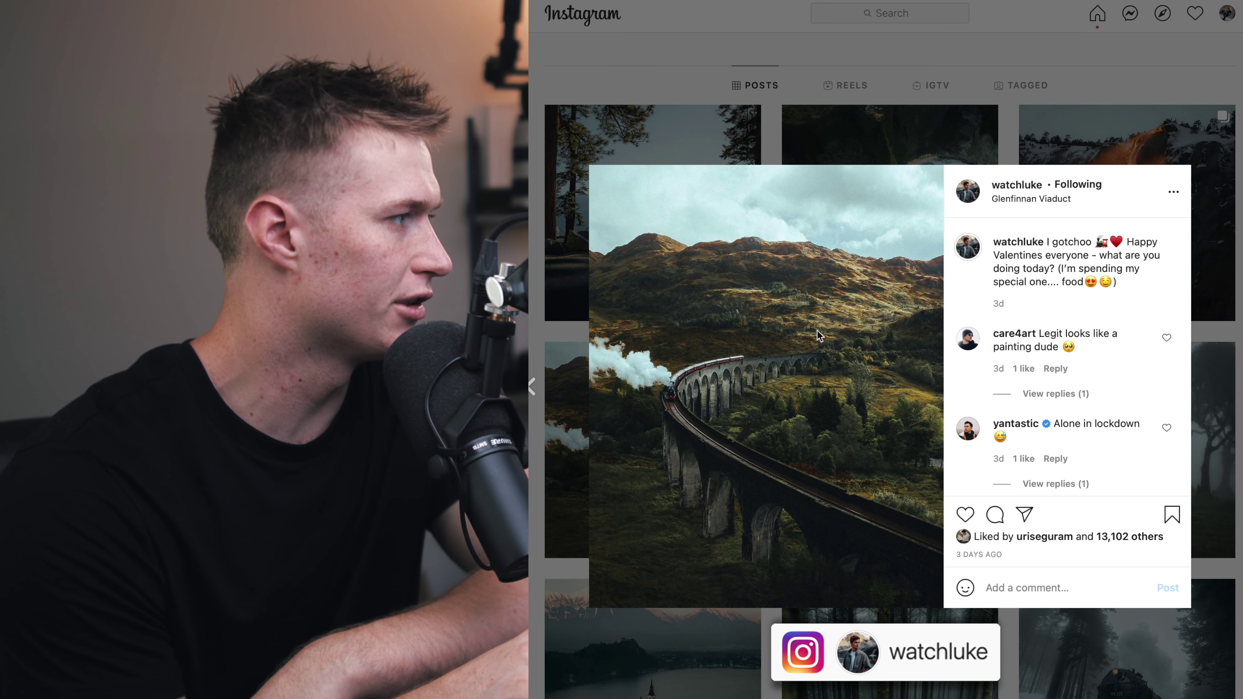
{"action": "key", "text": "Escape"}
Step: Browse the profile's photo grid to examine the colour tones, contrast and mood shared across the landscape posts
{"action": "scroll", "coordinate": [885, 367], "scroll_direction": "down", "scroll_amount": 5}
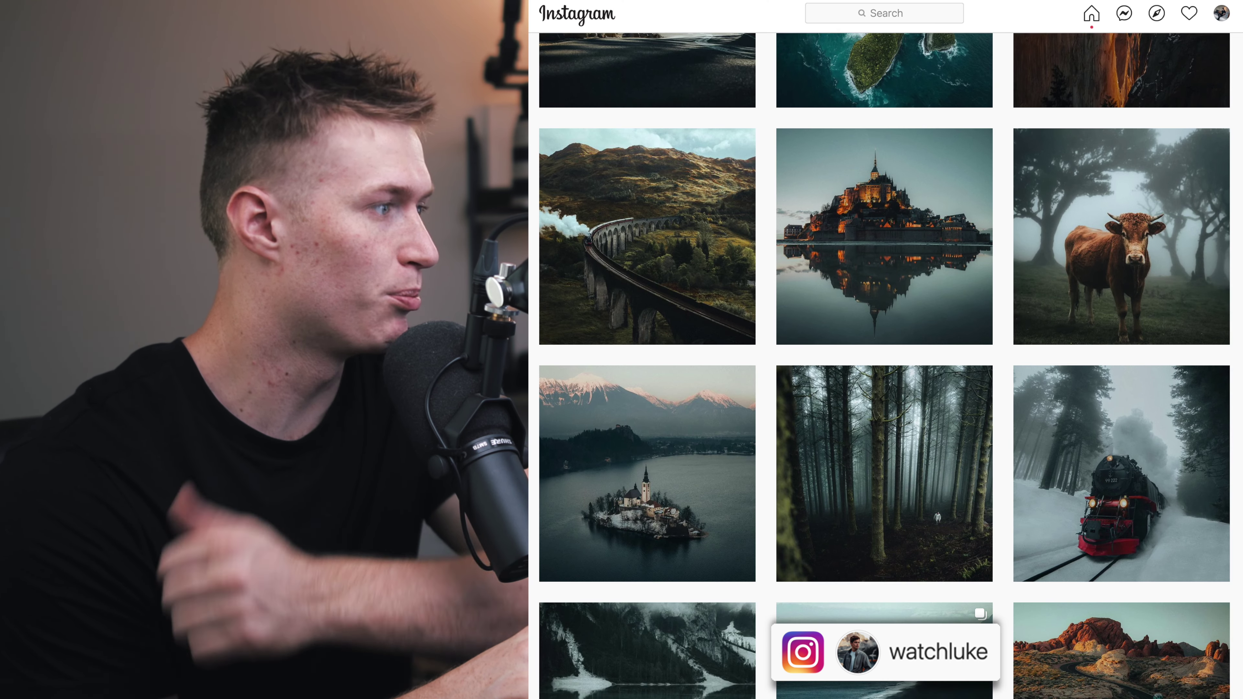
{"action": "scroll", "coordinate": [884, 366], "scroll_direction": "down", "scroll_amount": 10}
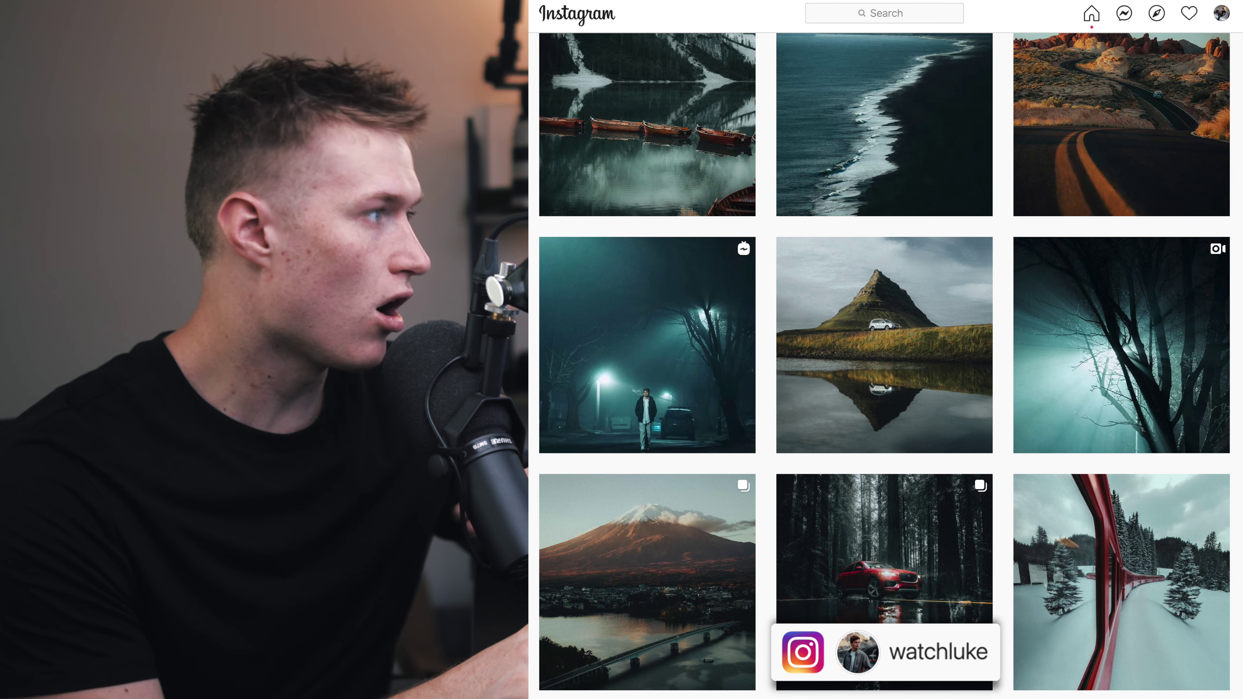
{"action": "scroll", "coordinate": [885, 366], "scroll_direction": "down", "scroll_amount": 10}
{"action": "scroll", "coordinate": [885, 367], "scroll_direction": "down", "scroll_amount": 7}
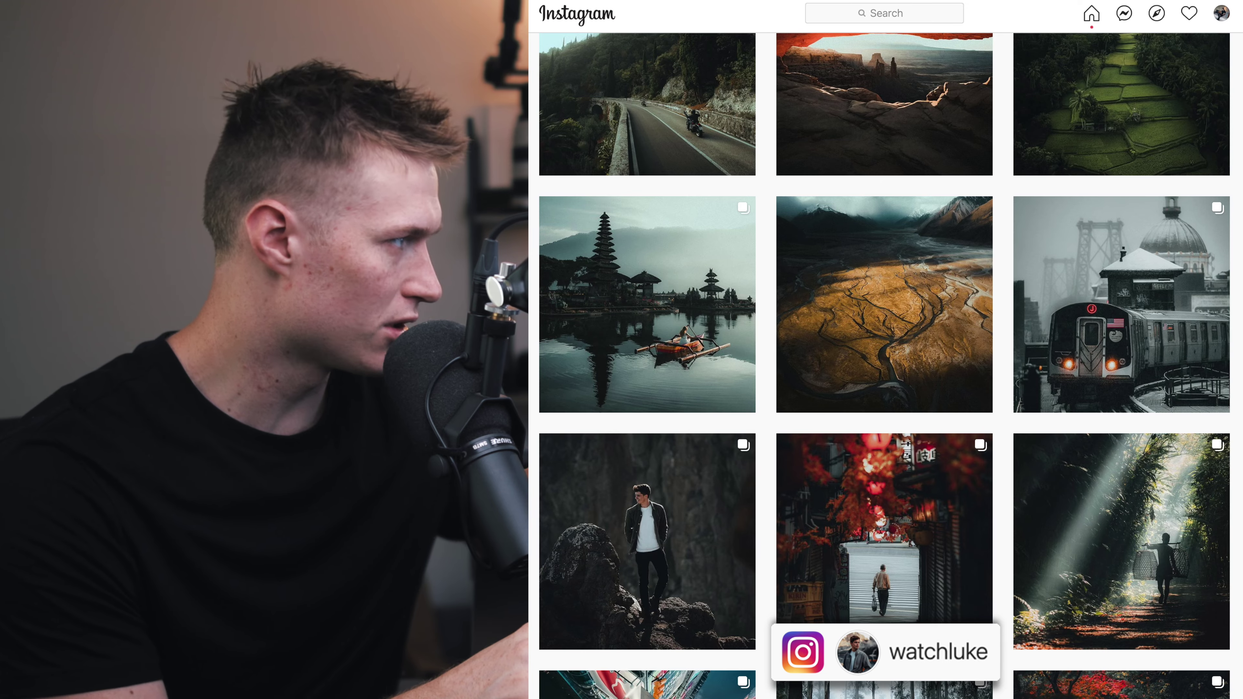
{"action": "scroll", "coordinate": [885, 366], "scroll_direction": "down", "scroll_amount": 15}
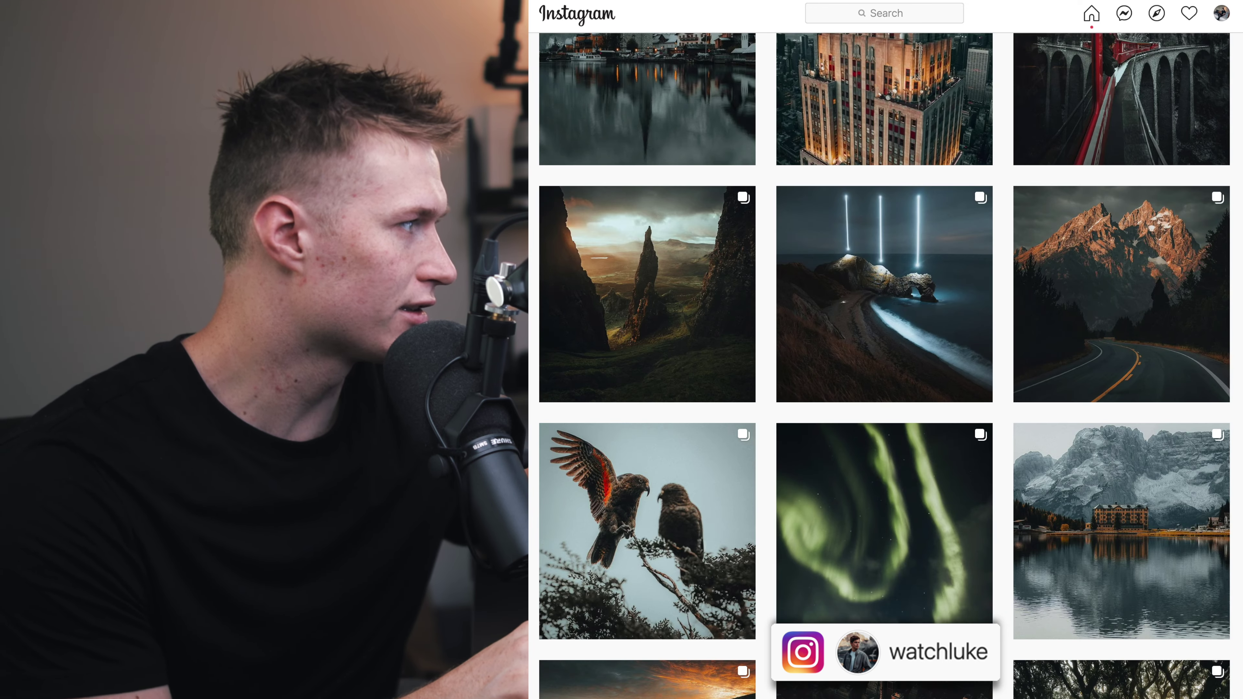
{"action": "scroll", "coordinate": [885, 366], "scroll_direction": "down", "scroll_amount": 13}
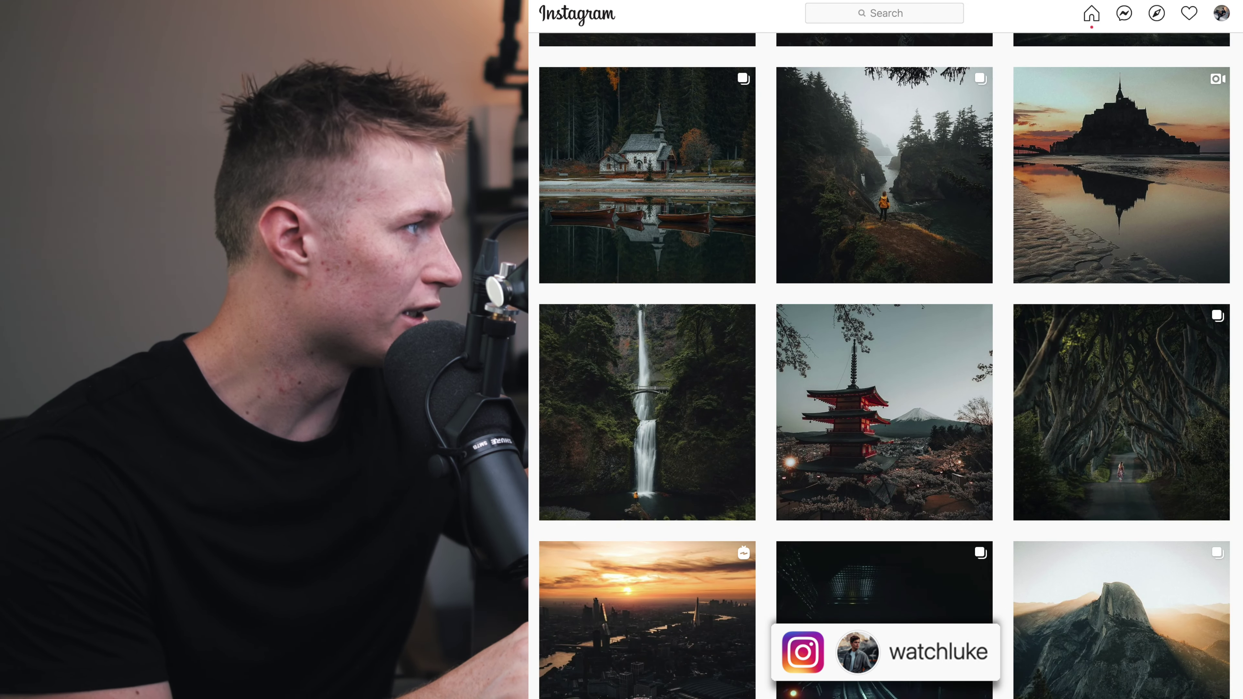
{"action": "scroll", "coordinate": [884, 366], "scroll_direction": "down", "scroll_amount": 1}
{"action": "scroll", "coordinate": [885, 366], "scroll_direction": "up", "scroll_amount": 3}
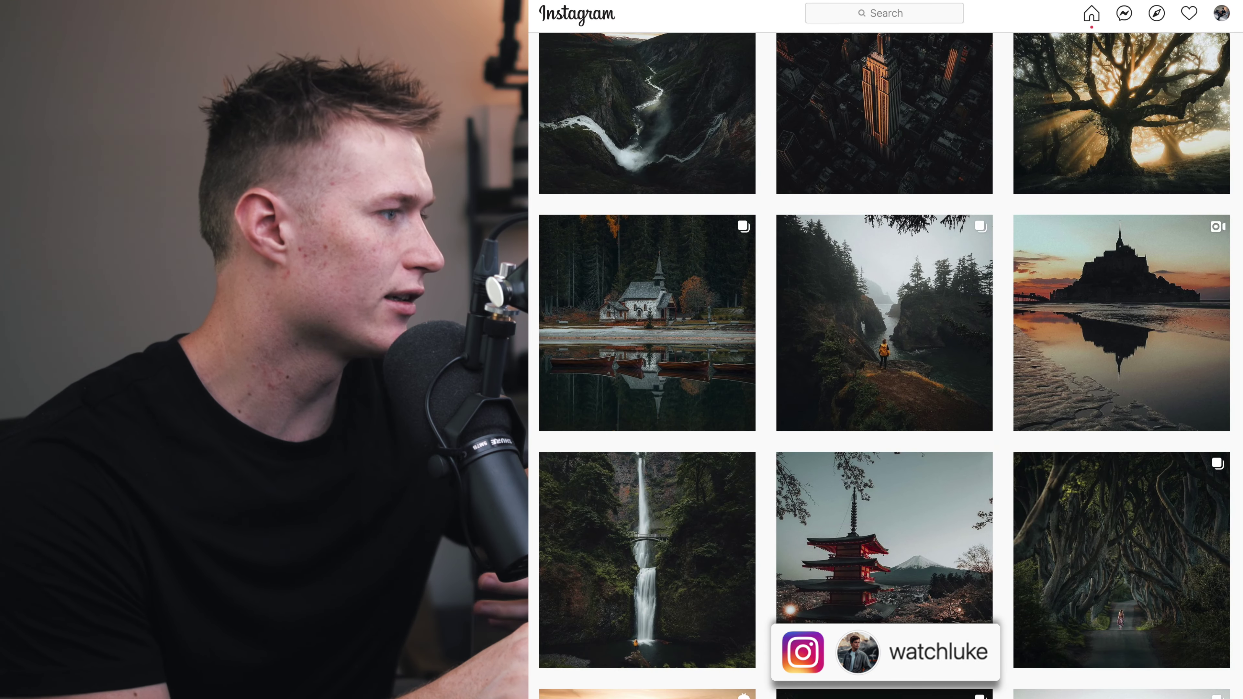
{"action": "scroll", "coordinate": [885, 366], "scroll_direction": "up", "scroll_amount": 12}
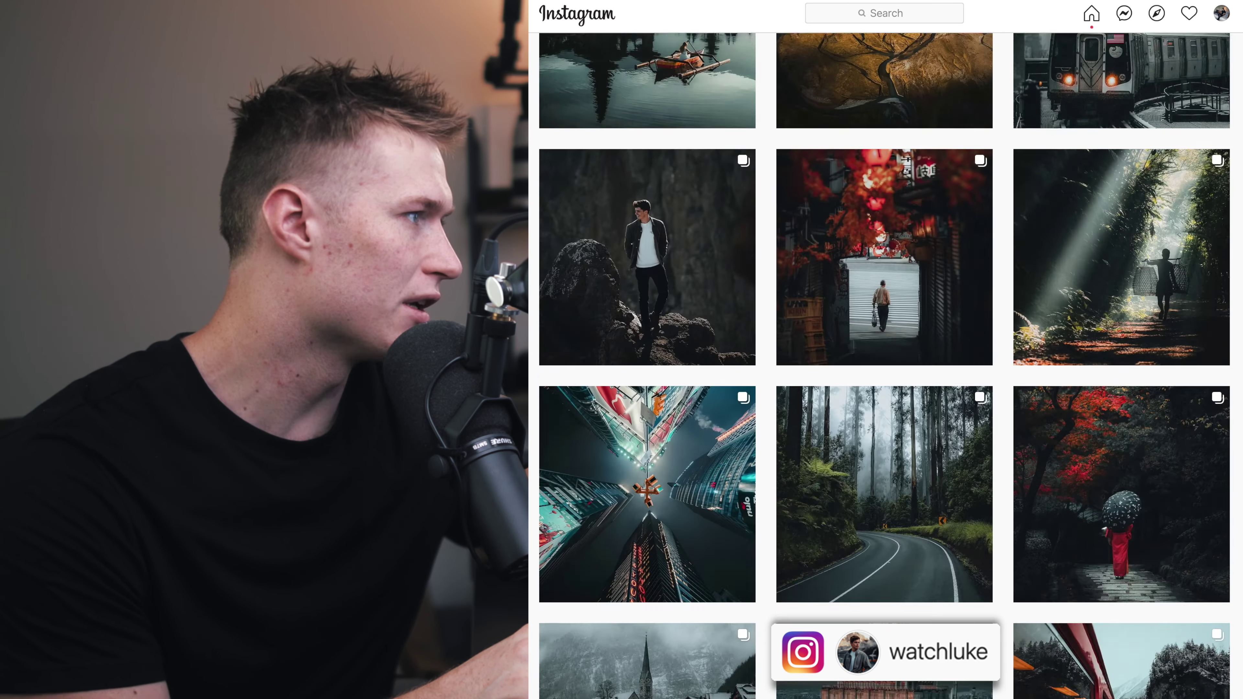
{"action": "scroll", "coordinate": [885, 366], "scroll_direction": "up", "scroll_amount": 7}
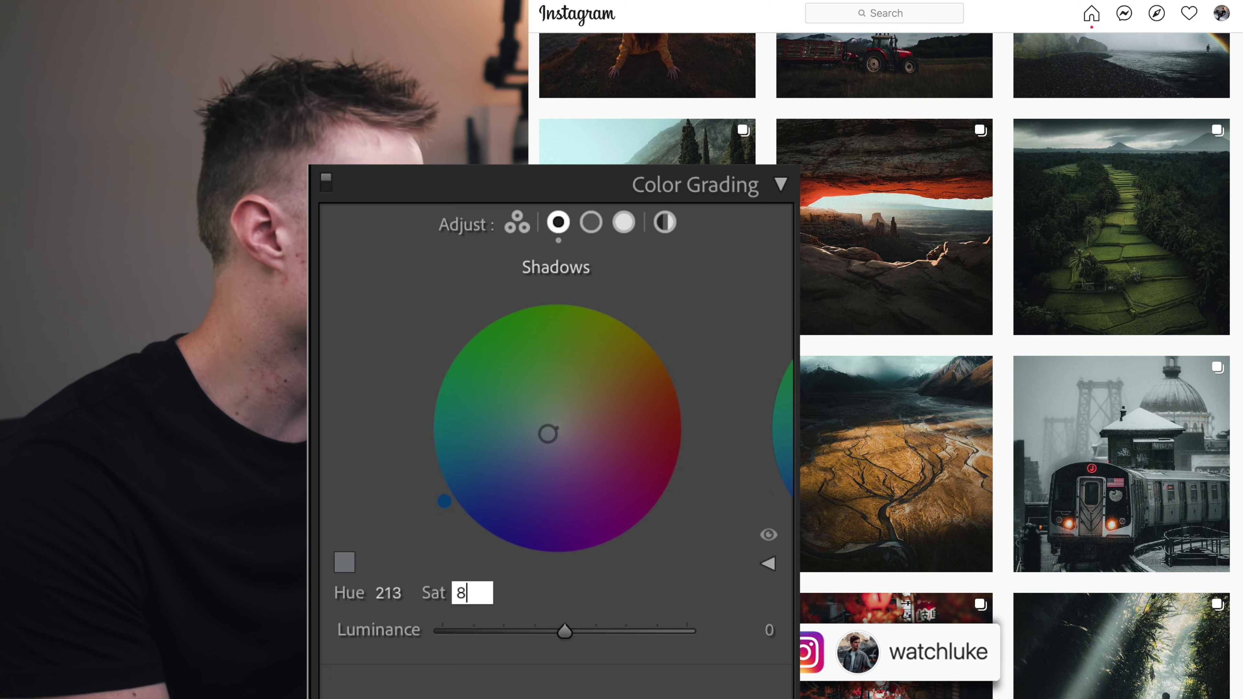
{"action": "scroll", "coordinate": [885, 366], "scroll_direction": "up", "scroll_amount": 5}
{"action": "scroll", "coordinate": [885, 366], "scroll_direction": "up", "scroll_amount": 2}
{"action": "scroll", "coordinate": [885, 366], "scroll_direction": "down", "scroll_amount": 8}
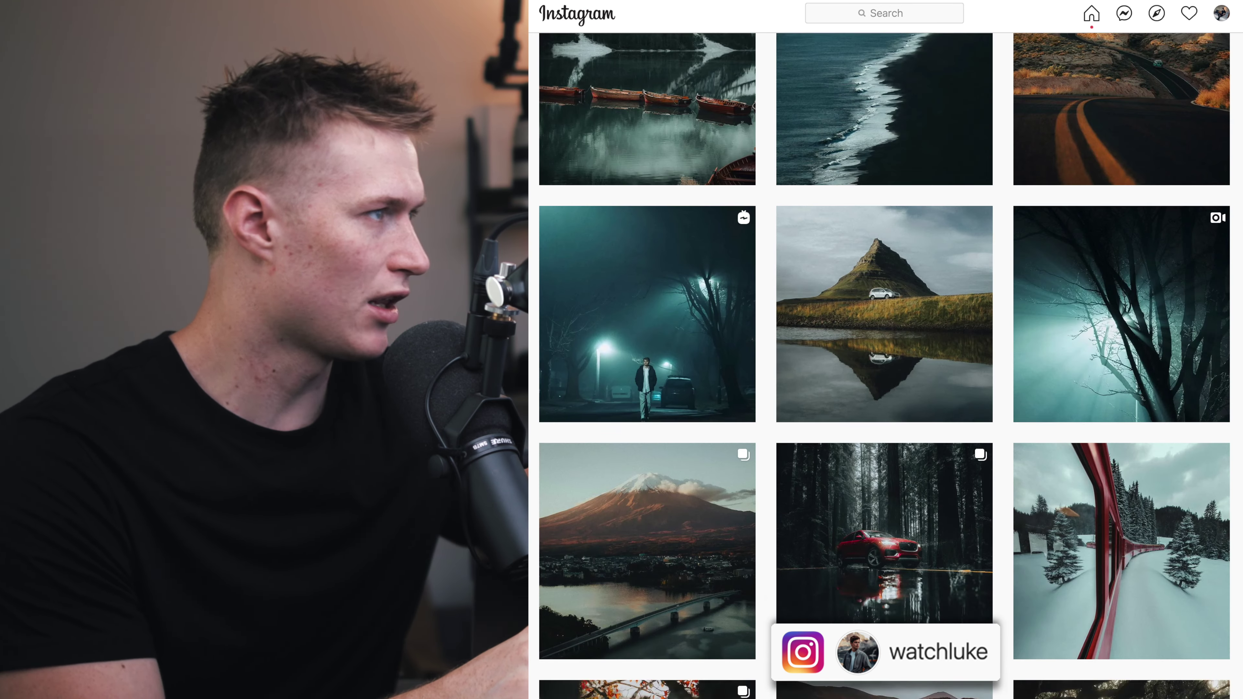
{"action": "scroll", "coordinate": [885, 366], "scroll_direction": "up", "scroll_amount": 5}
{"action": "scroll", "coordinate": [1237, 288], "scroll_direction": "up", "scroll_amount": 15}
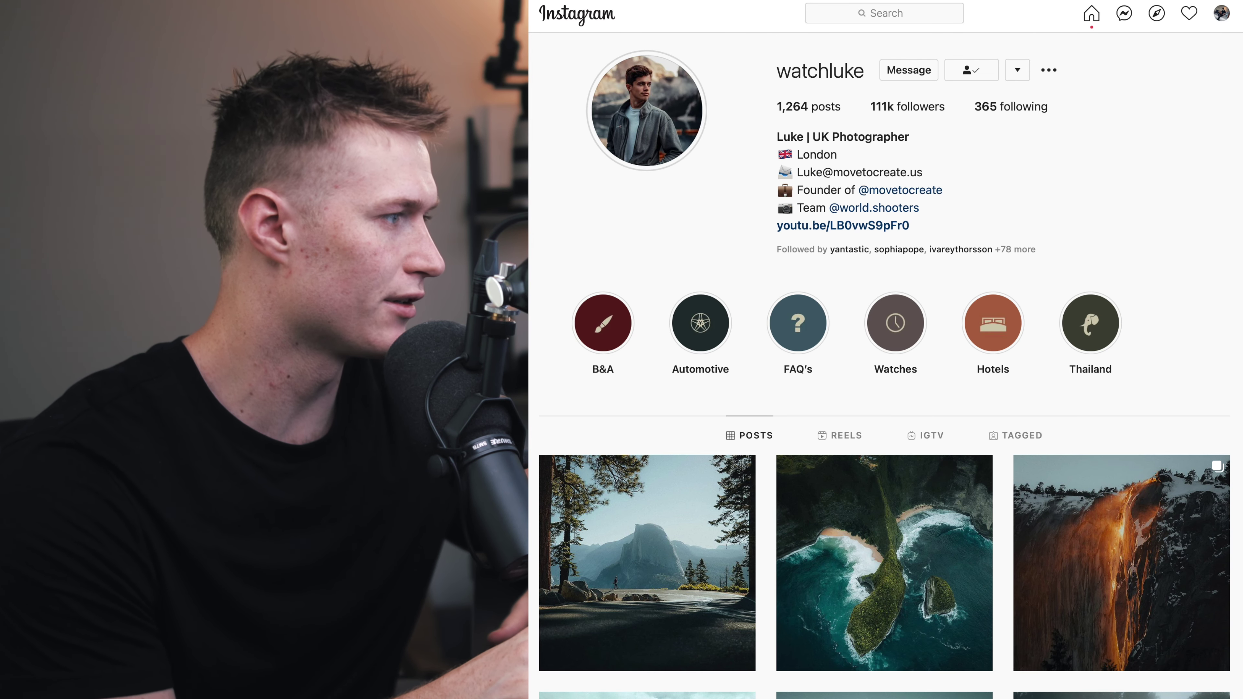
{"action": "scroll", "coordinate": [884, 343], "scroll_direction": "down", "scroll_amount": 3}
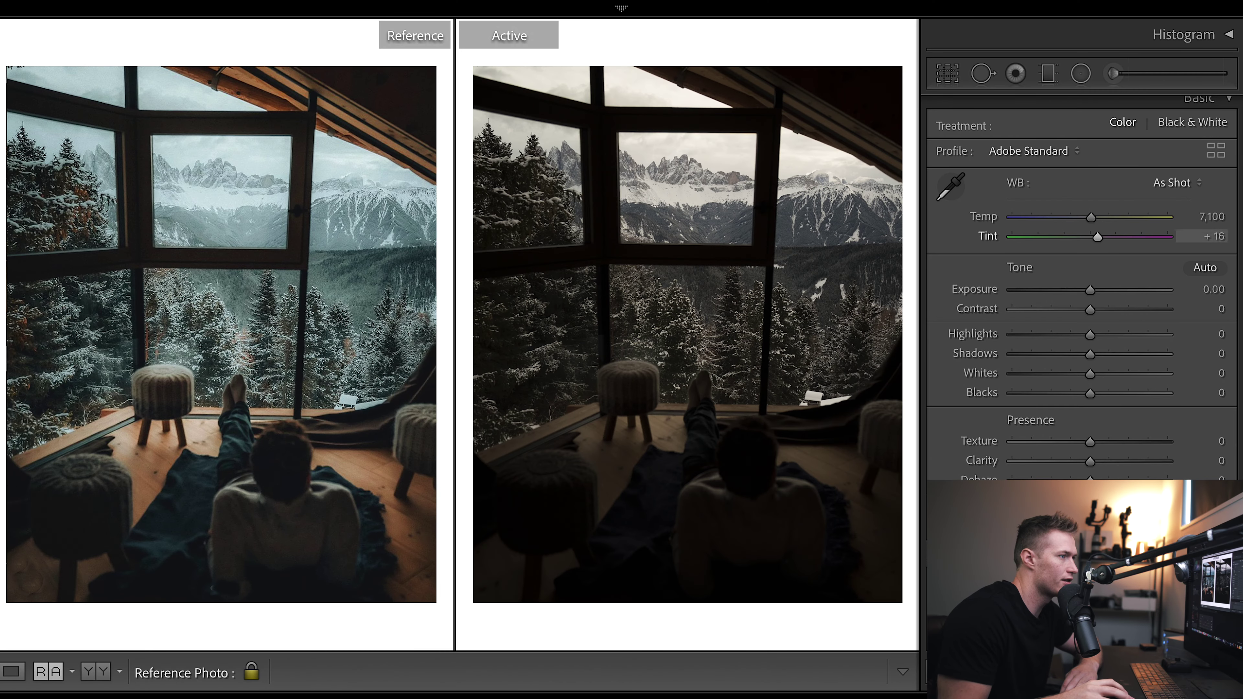
Step: In Lightroom Classic, set the active photo's exposure to +1.80 and its highlights to -63
{"action": "left_click_drag", "start_coordinate": [1090, 289], "coordinate": [1118, 289]}
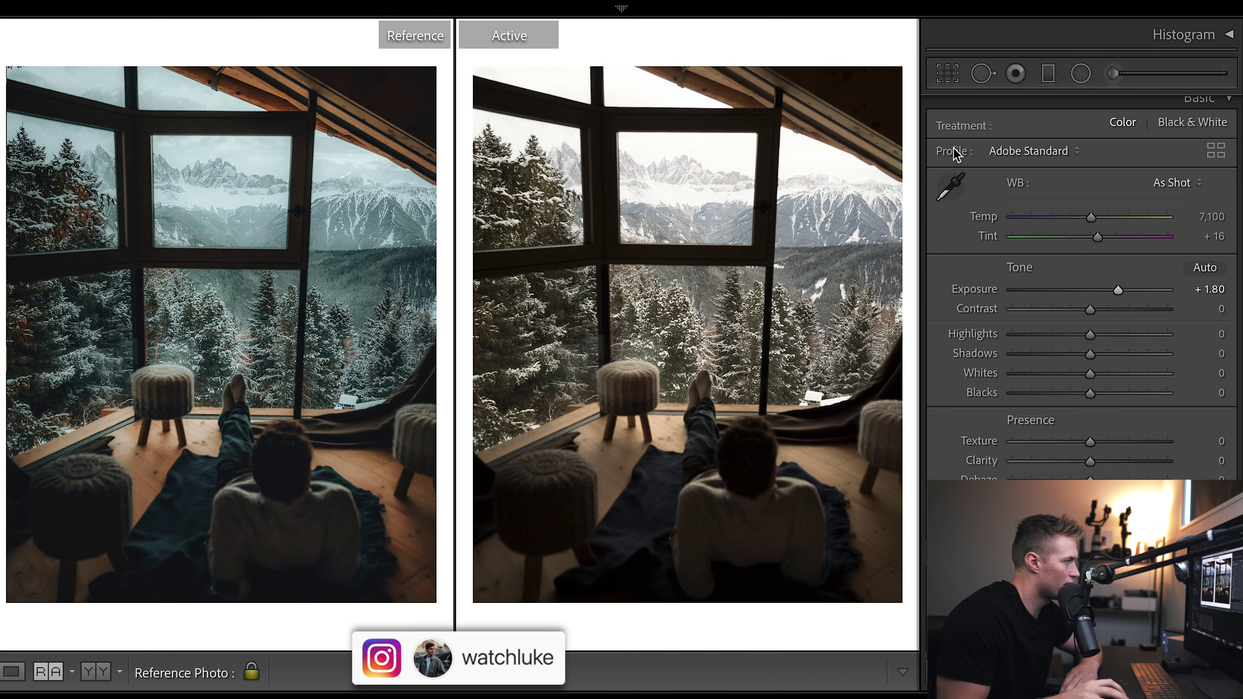
{"action": "left_click", "coordinate": [1034, 334]}
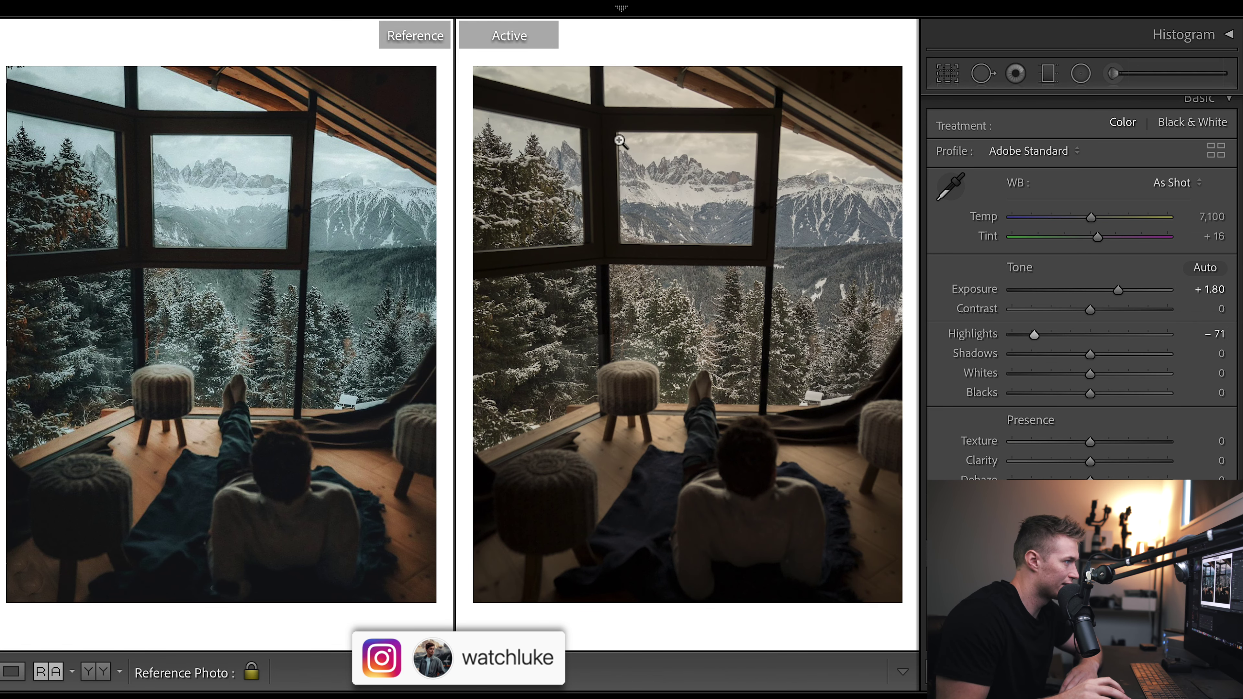
{"action": "left_click_drag", "start_coordinate": [1034, 335], "coordinate": [1039, 338]}
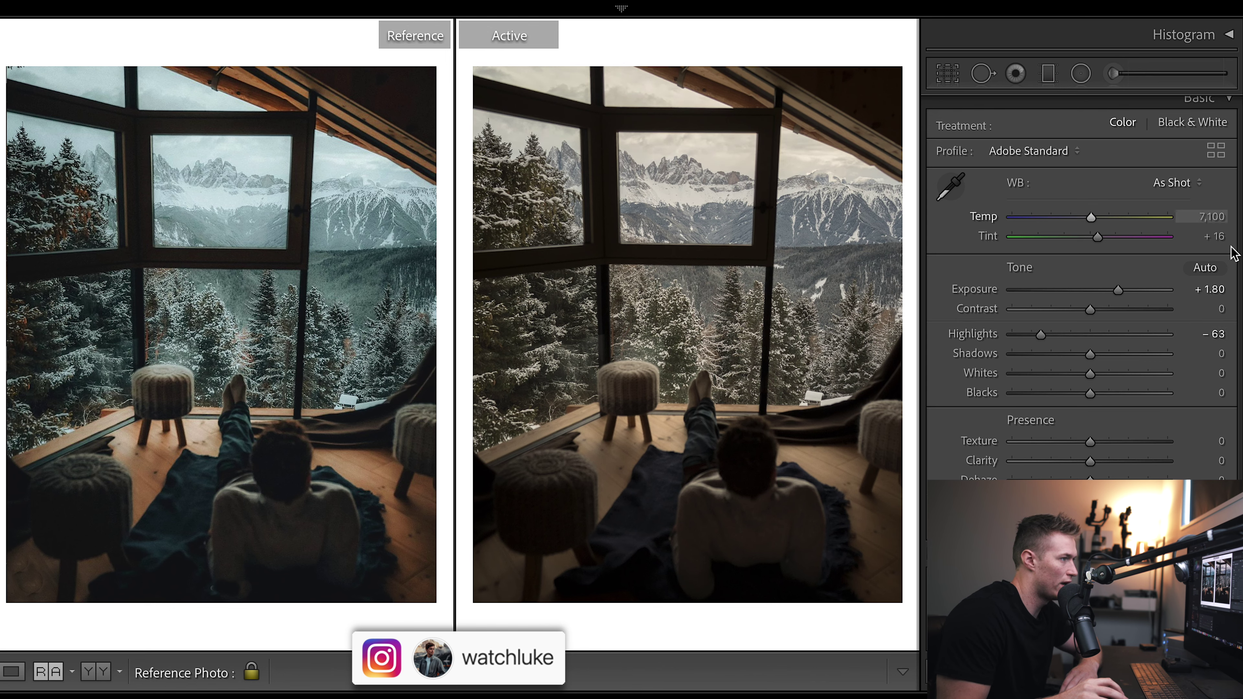
Step: Set the white balance temperature to 5,740 and the contrast to -24
{"action": "left_click", "coordinate": [1214, 217]}
{"action": "type", "text": "5740"}
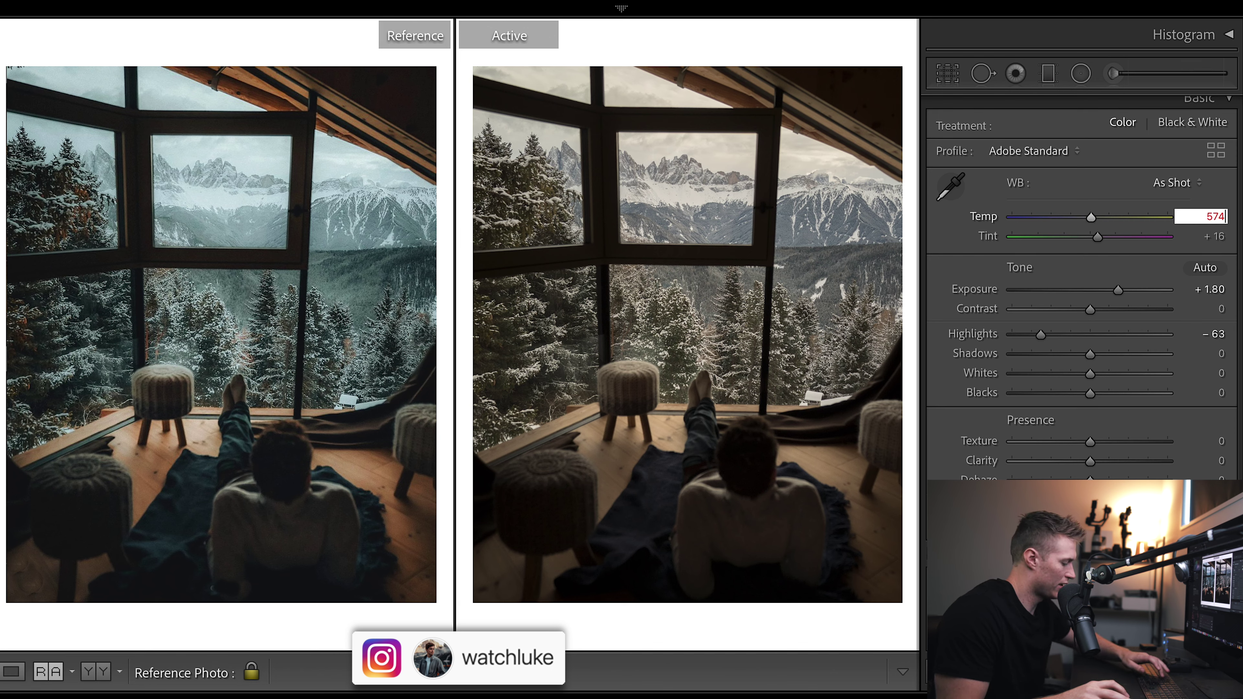
{"action": "key", "text": "Return"}
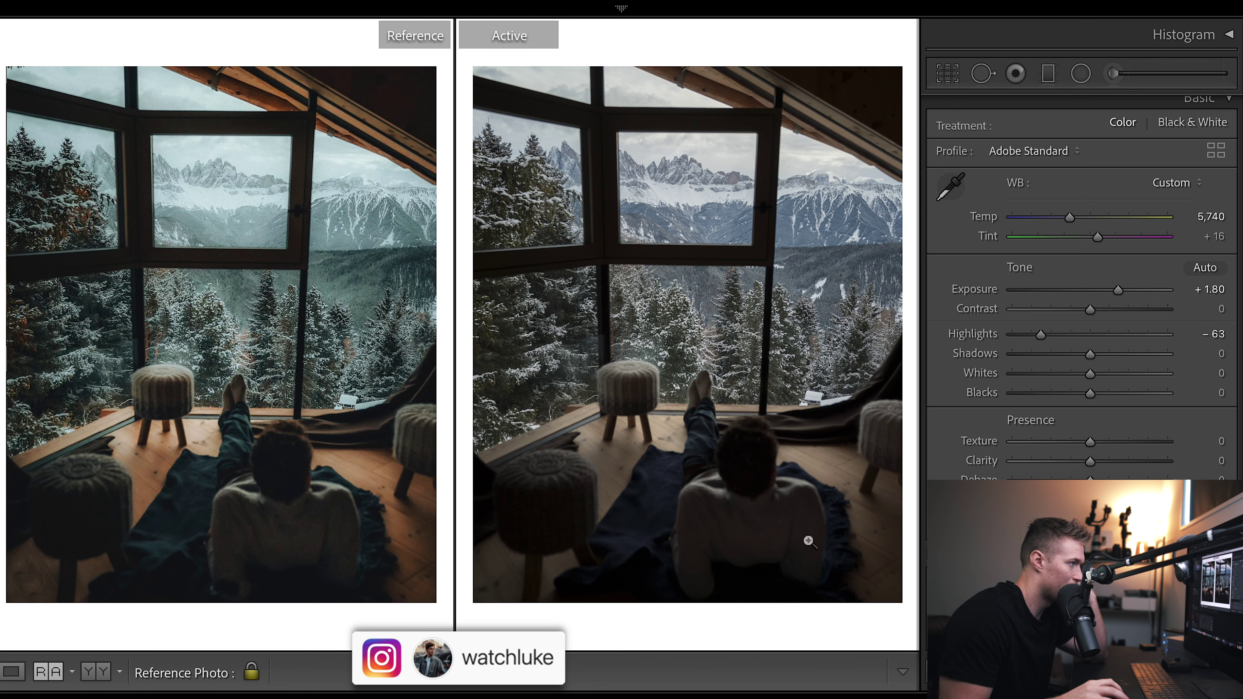
{"action": "left_click_drag", "start_coordinate": [1090, 309], "coordinate": [1070, 309]}
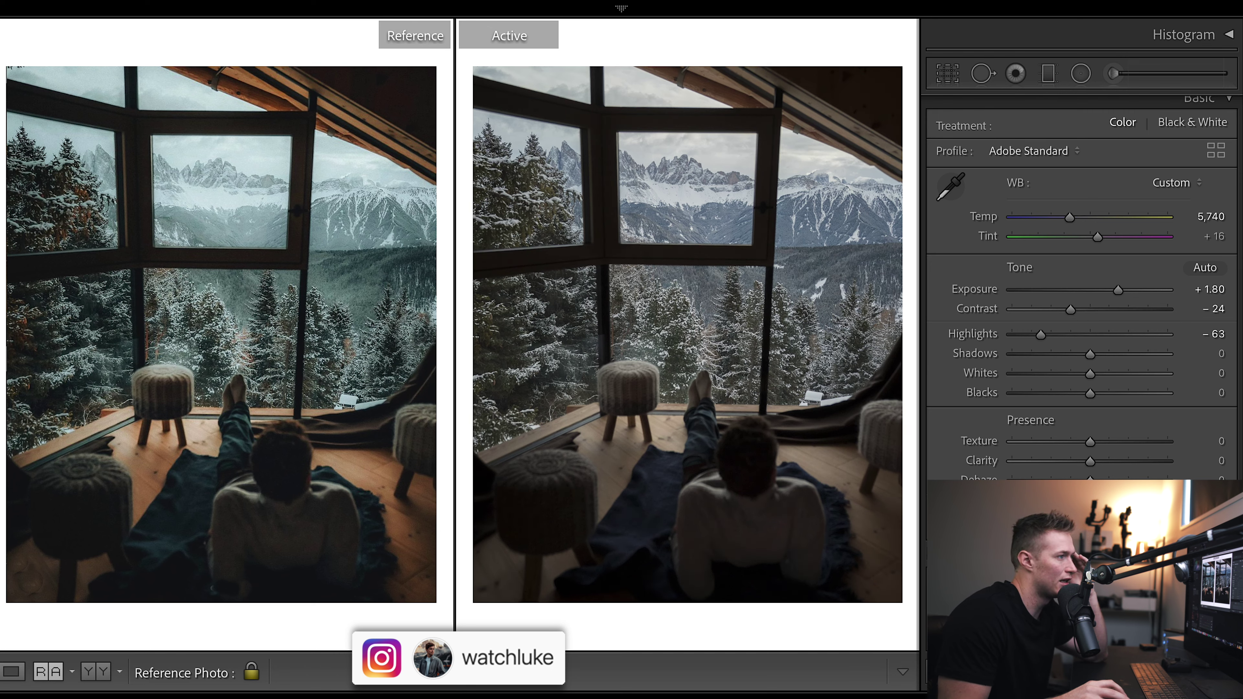
Step: Turn on the tone curve adjustments, then try lowering the point curve's white endpoint and undo that change
{"action": "scroll", "coordinate": [966, 258], "scroll_direction": "down", "scroll_amount": 10}
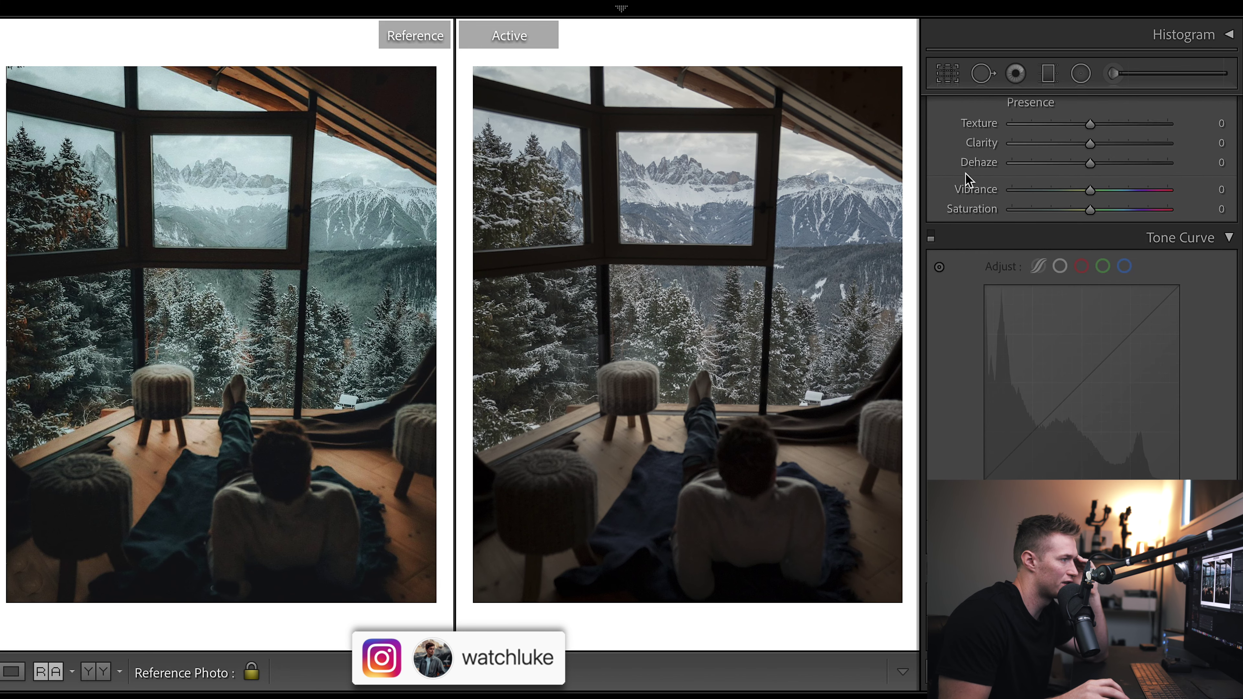
{"action": "left_click", "coordinate": [931, 238]}
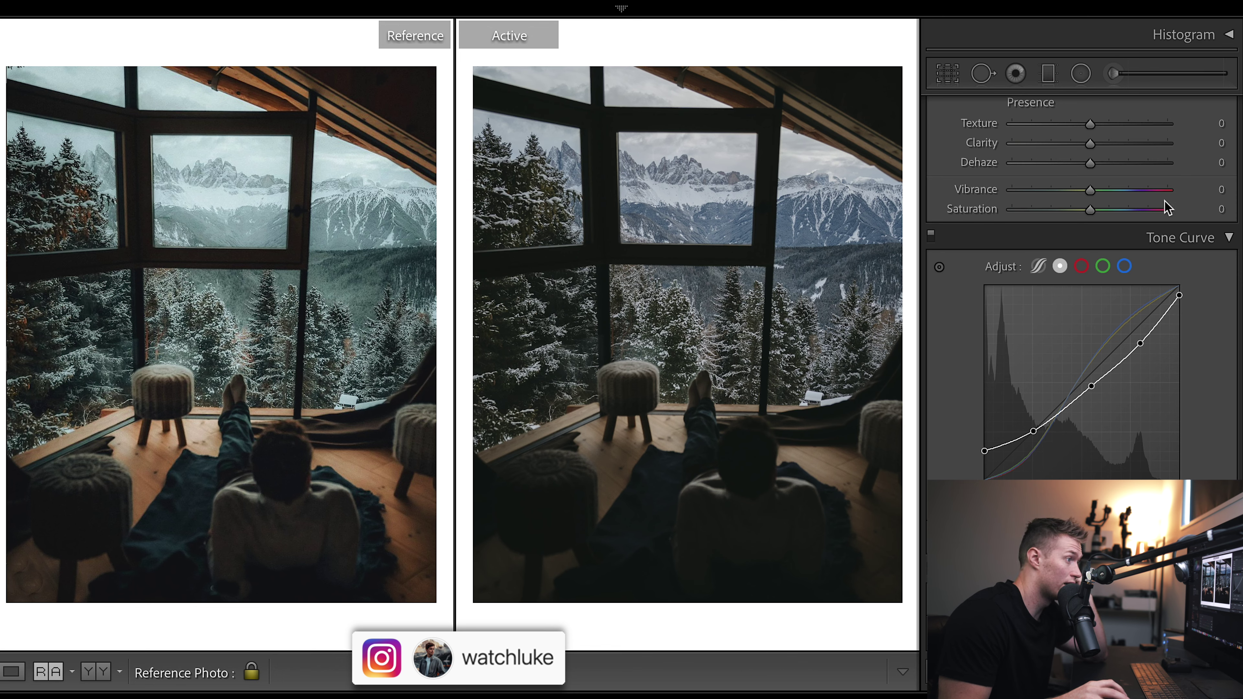
{"action": "mouse_move", "coordinate": [1175, 296]}
{"action": "left_mouse_down"}
{"action": "mouse_move", "coordinate": [1191, 309]}
{"action": "mouse_move", "coordinate": [1181, 305]}
{"action": "left_mouse_up"}
{"action": "key", "text": "ctrl+z"}
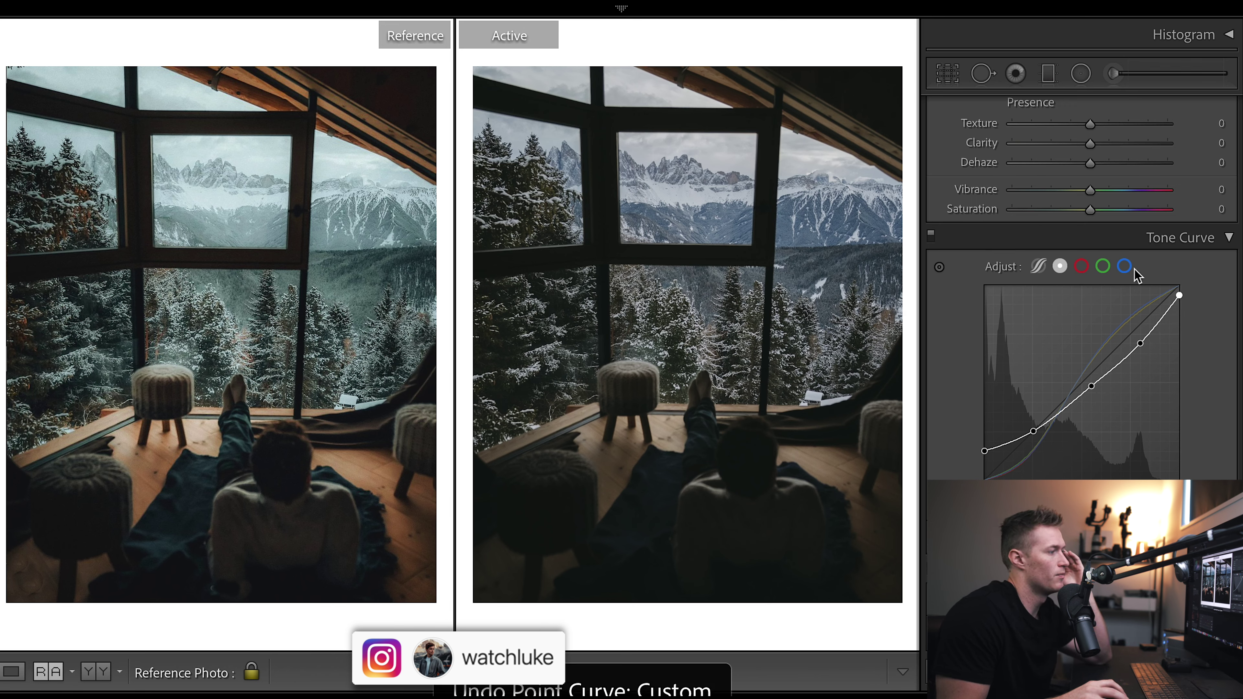
Step: Examine the control points on the red, green and blue channel tone curves
{"action": "left_click", "coordinate": [1082, 266]}
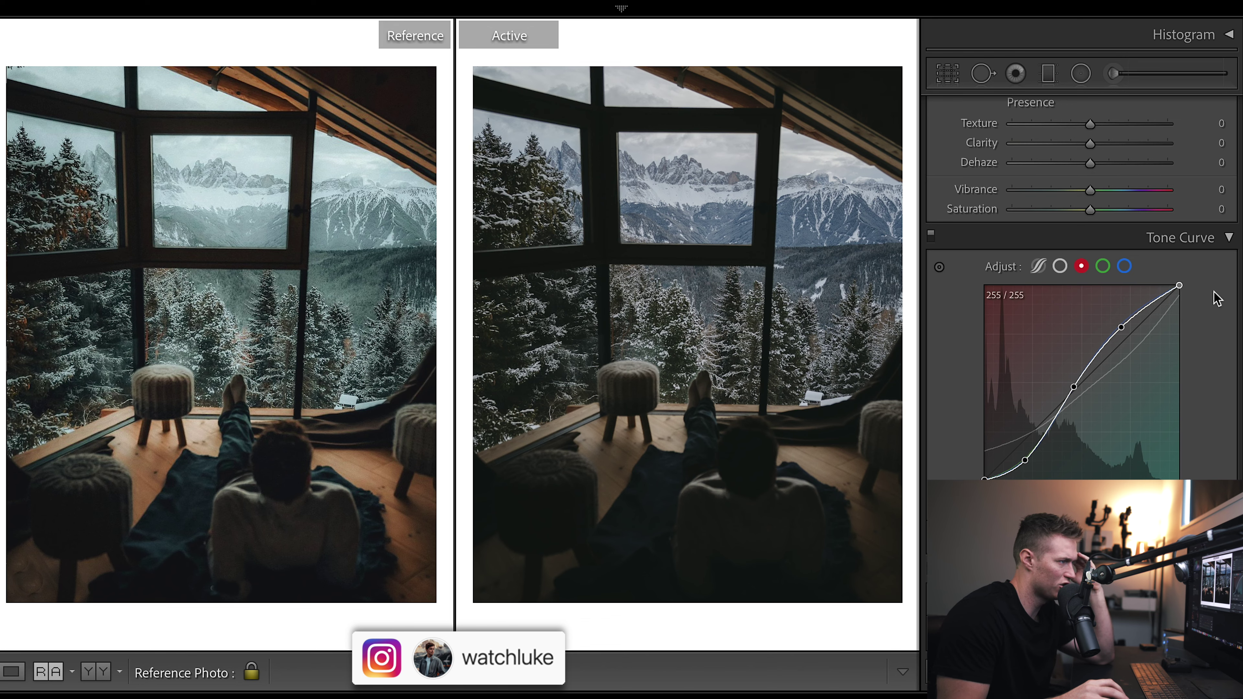
{"action": "left_click", "coordinate": [1103, 265]}
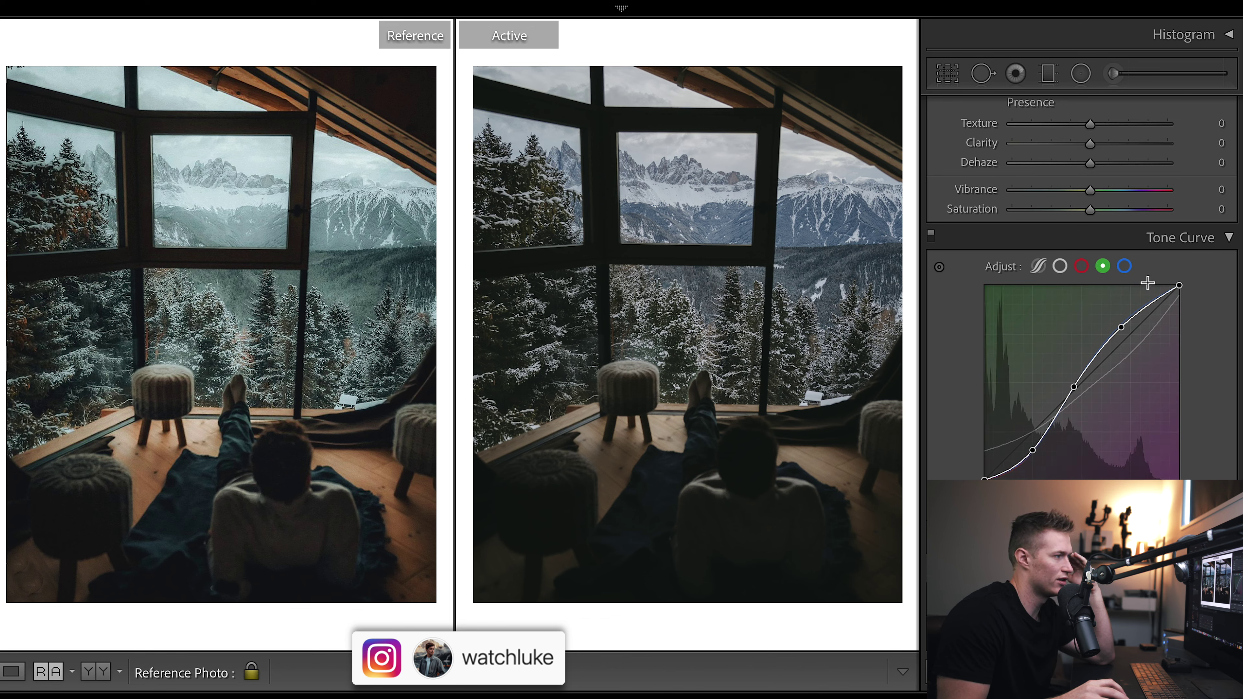
{"action": "left_click", "coordinate": [1124, 266]}
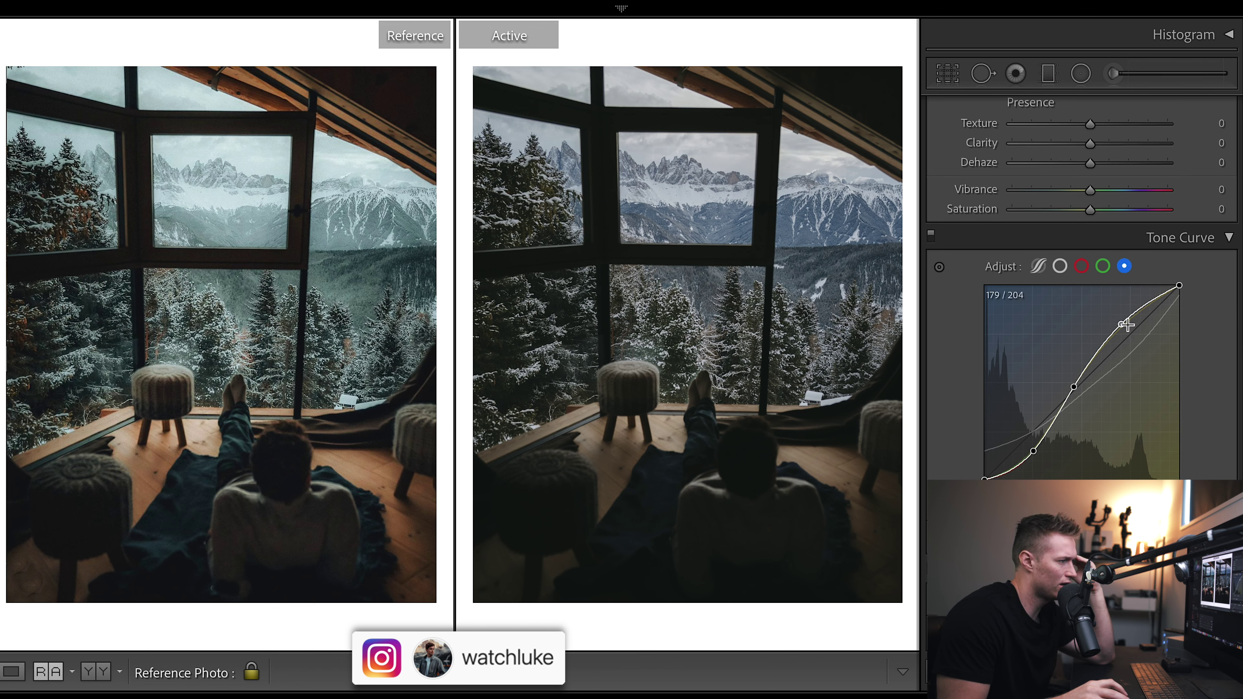
{"action": "left_click", "coordinate": [1100, 269]}
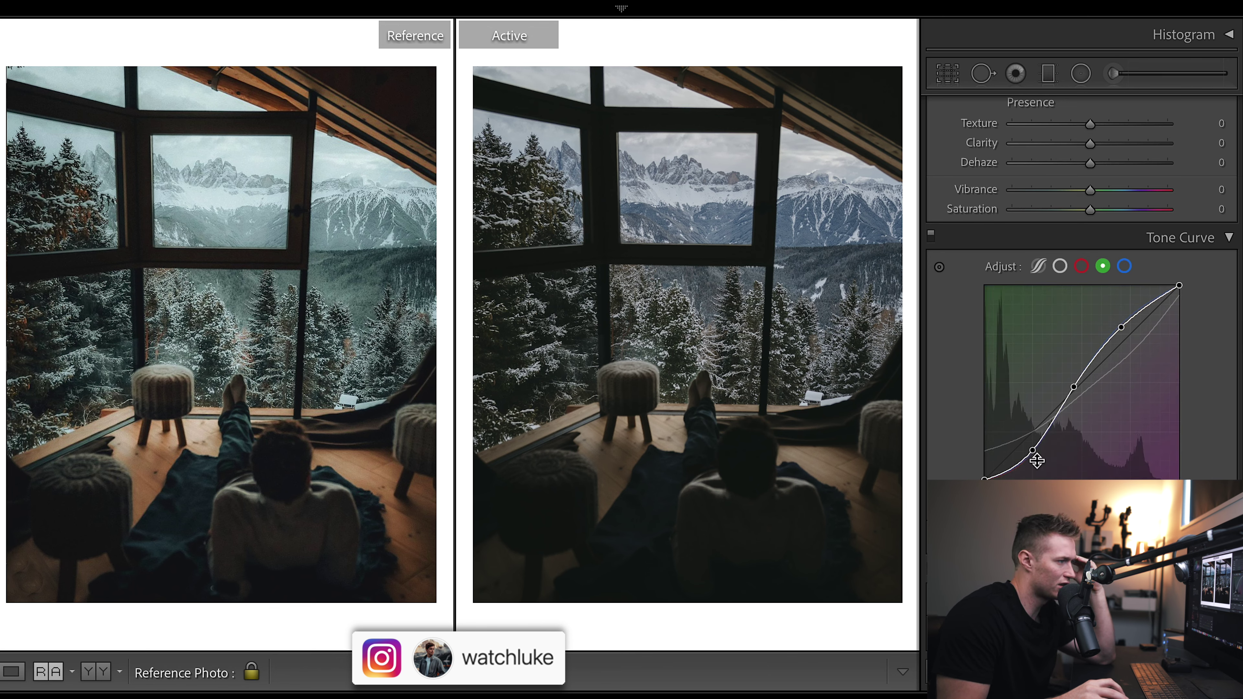
{"action": "left_click", "coordinate": [1082, 266]}
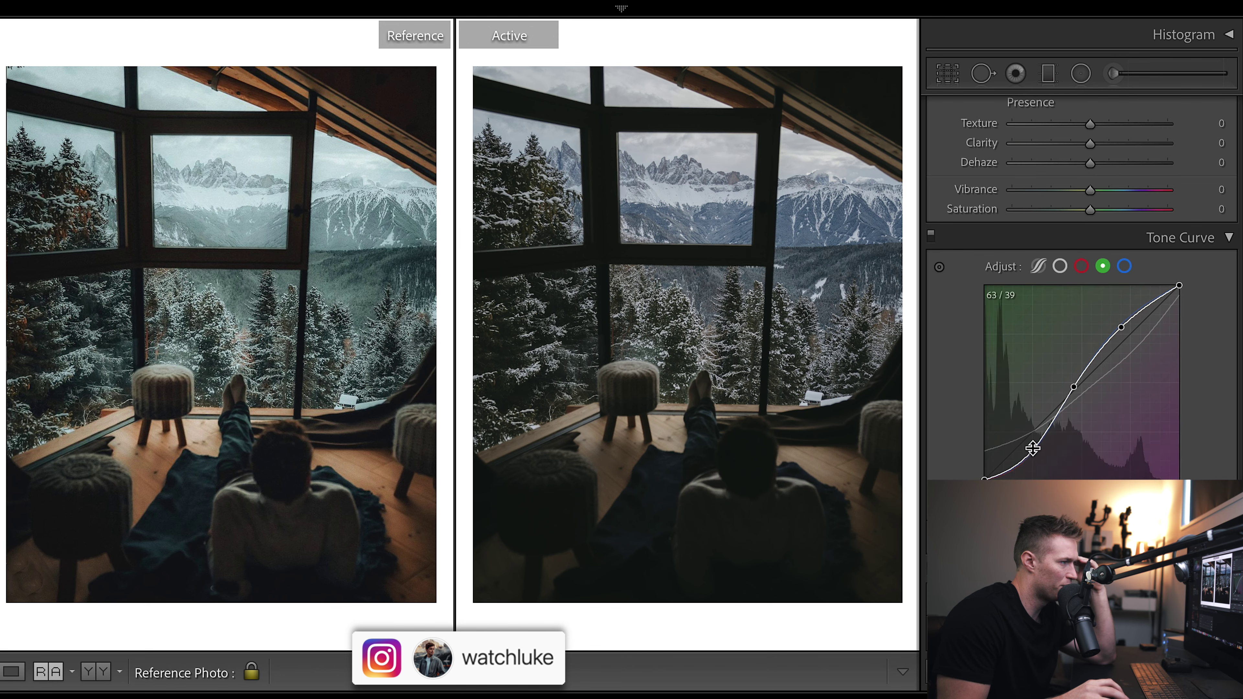
{"action": "left_click", "coordinate": [1082, 266]}
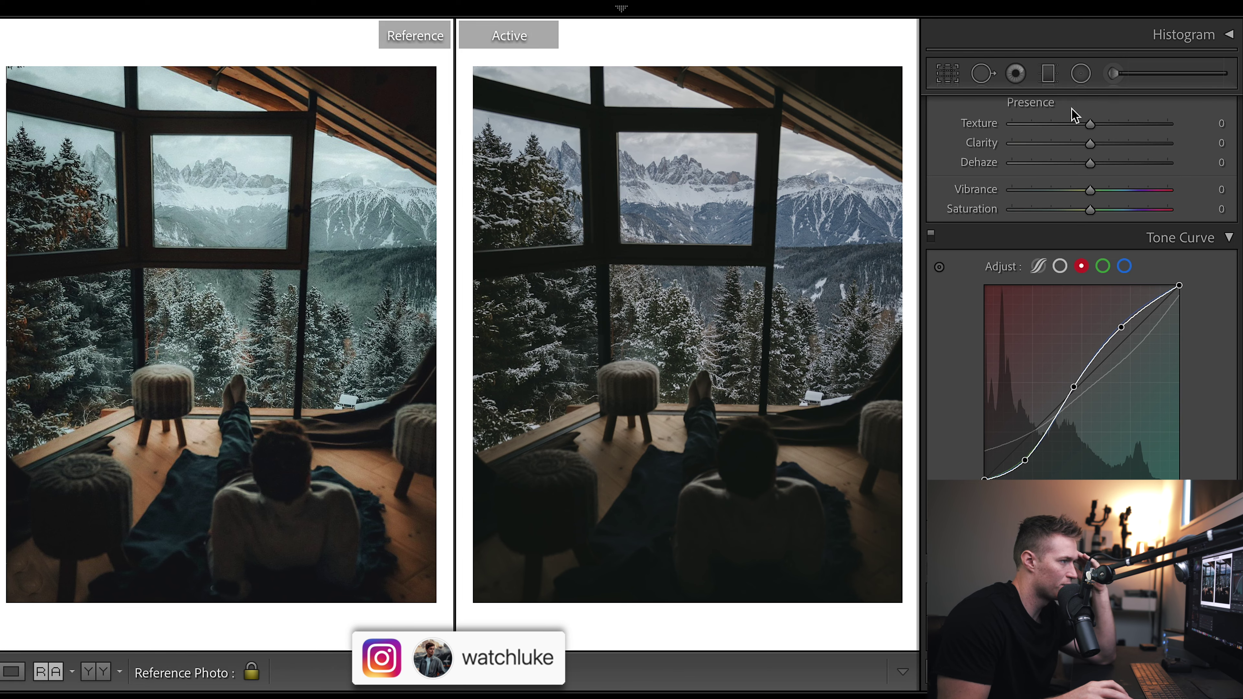
Step: Set vibrance to +18, saturation to +22 and clarity to +6 in the basic adjustments
{"action": "scroll", "coordinate": [1231, 231], "scroll_direction": "up", "scroll_amount": 3}
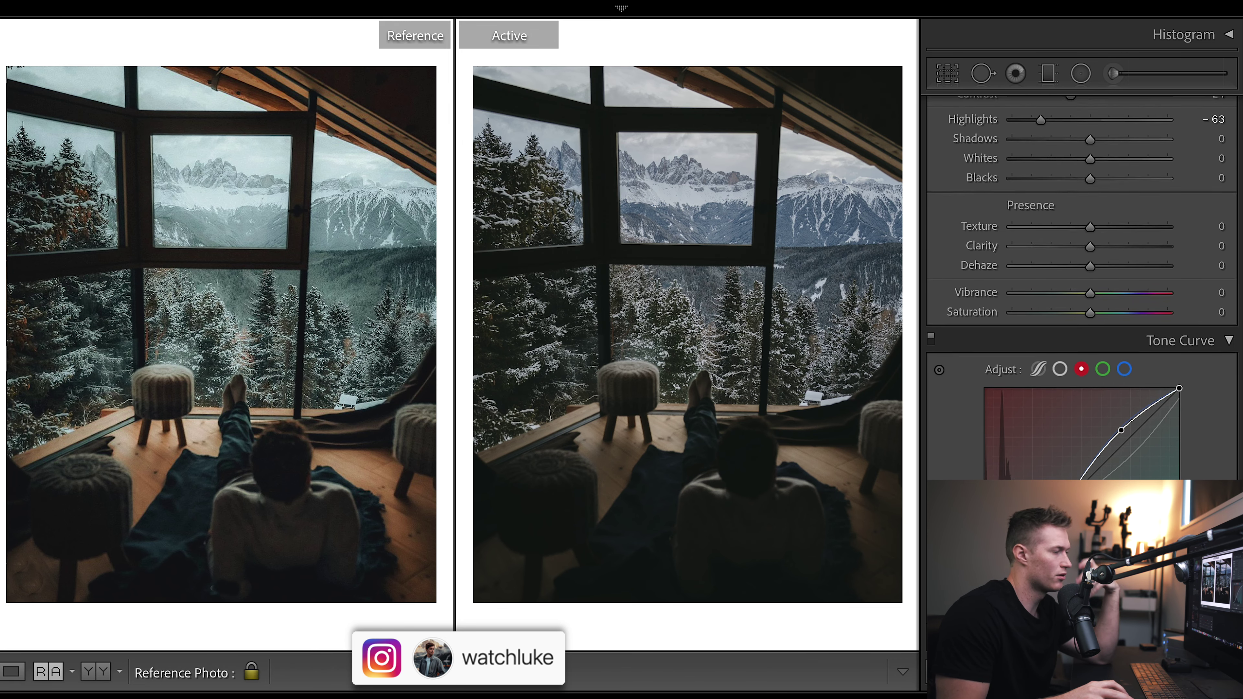
{"action": "scroll", "coordinate": [1211, 216], "scroll_direction": "up", "scroll_amount": 5}
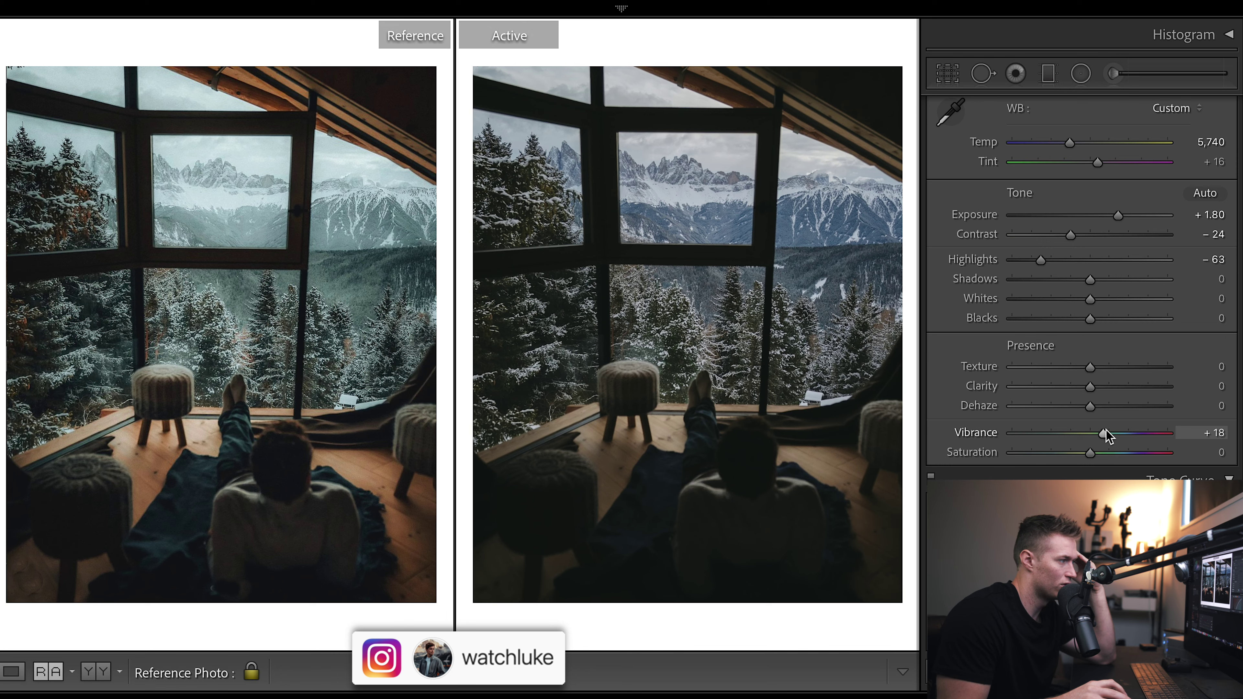
{"action": "mouse_move", "coordinate": [1090, 452]}
{"action": "left_mouse_down"}
{"action": "mouse_move", "coordinate": [1117, 454]}
{"action": "mouse_move", "coordinate": [1107, 453]}
{"action": "left_mouse_up"}
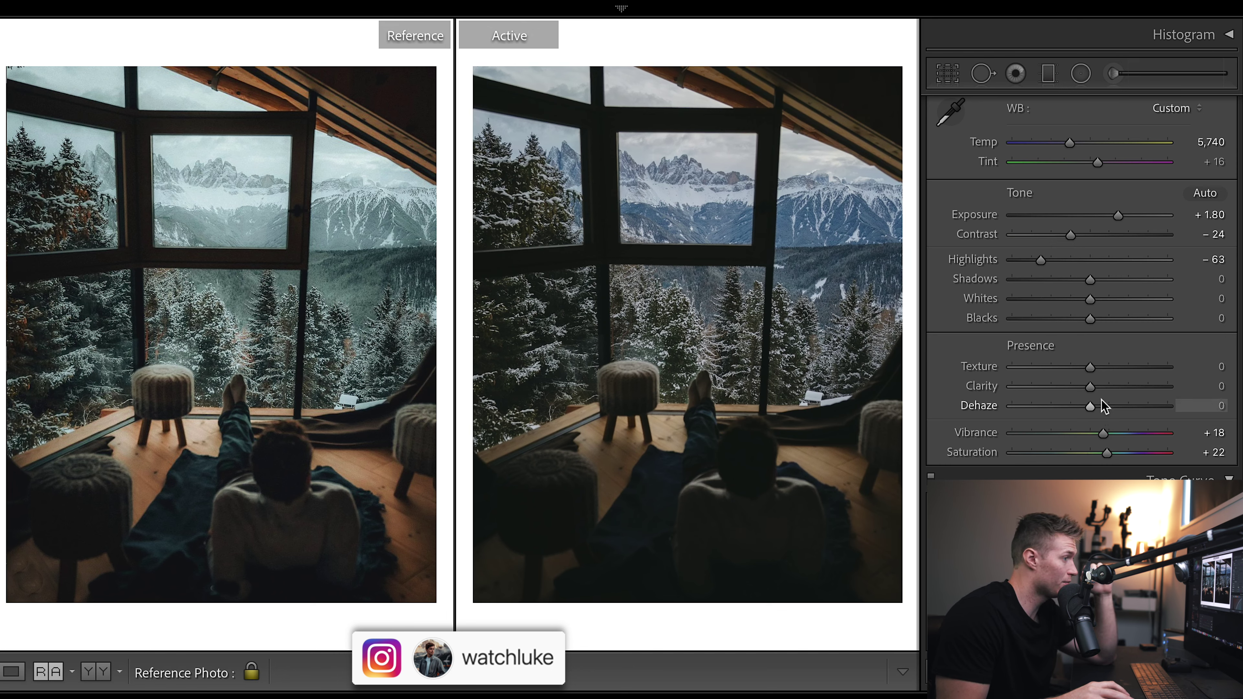
{"action": "left_click_drag", "start_coordinate": [1090, 386], "coordinate": [1094, 388]}
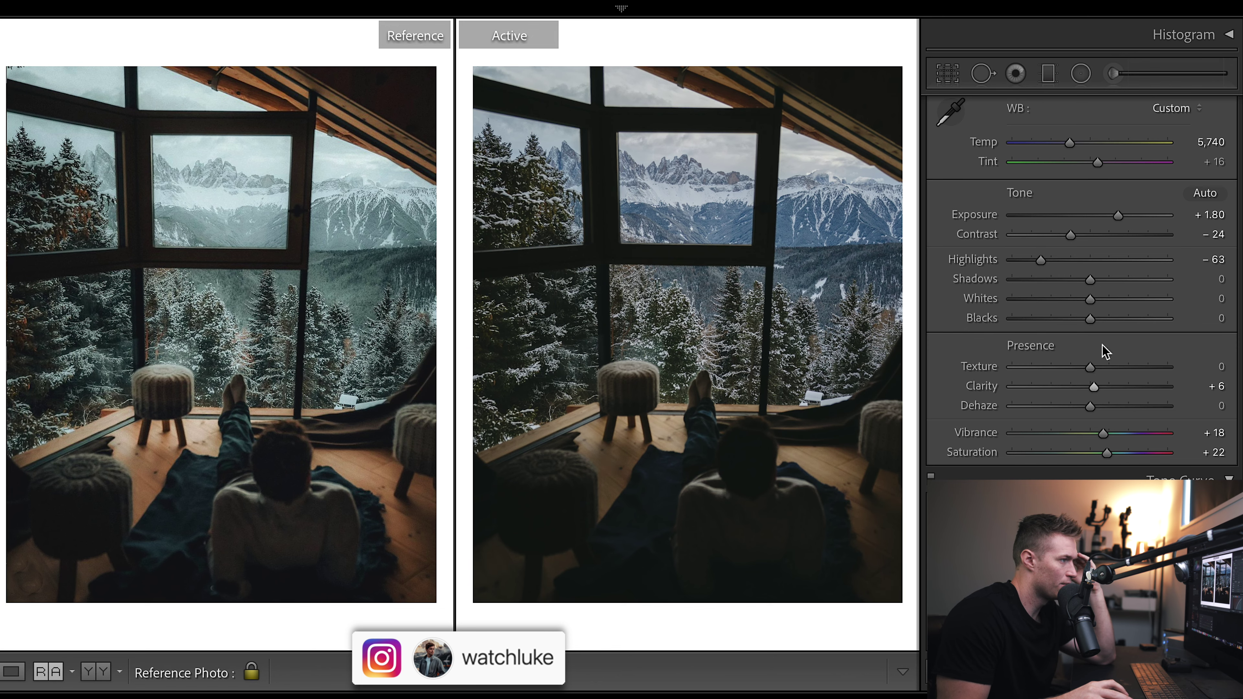
Step: Set the blacks to +45, the shadows to +23 and the whites to +7
{"action": "left_click_drag", "start_coordinate": [1090, 318], "coordinate": [1126, 317]}
{"action": "mouse_move", "coordinate": [1090, 280]}
{"action": "left_mouse_down"}
{"action": "mouse_move", "coordinate": [1114, 278]}
{"action": "mouse_move", "coordinate": [1098, 300]}
{"action": "left_mouse_up"}
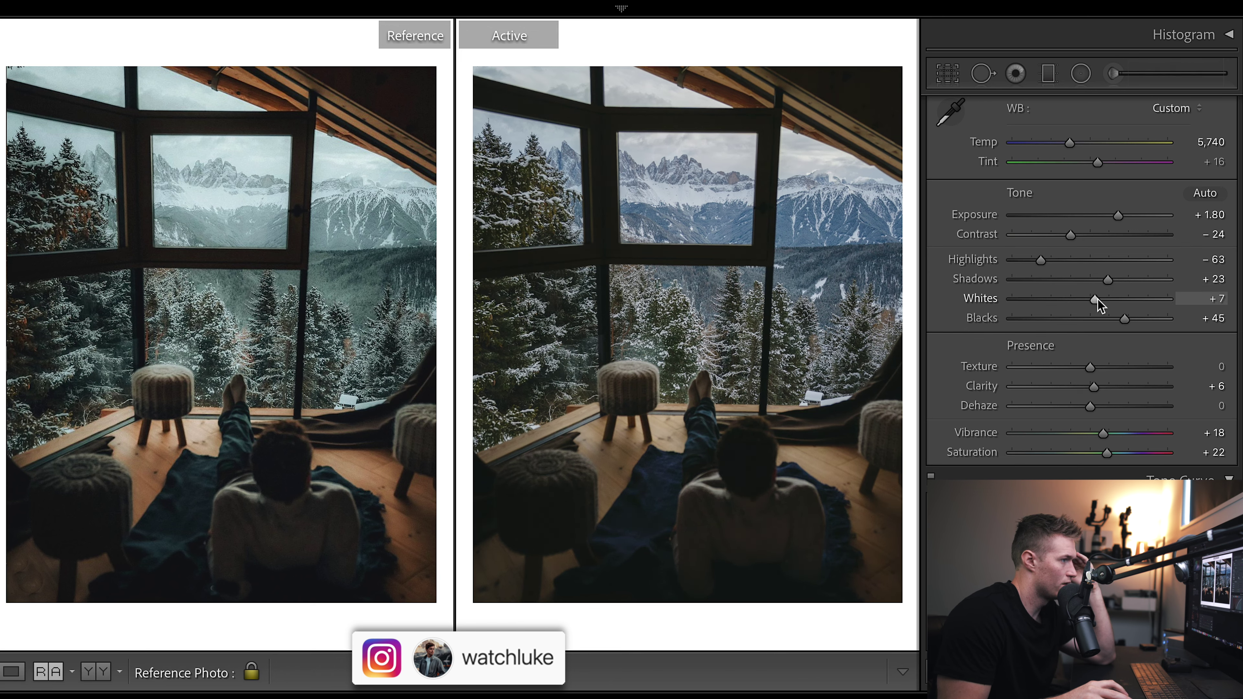
Step: Set the contrast to −25 in the basic tone adjustments
{"action": "left_click_drag", "start_coordinate": [1069, 235], "coordinate": [1067, 235]}
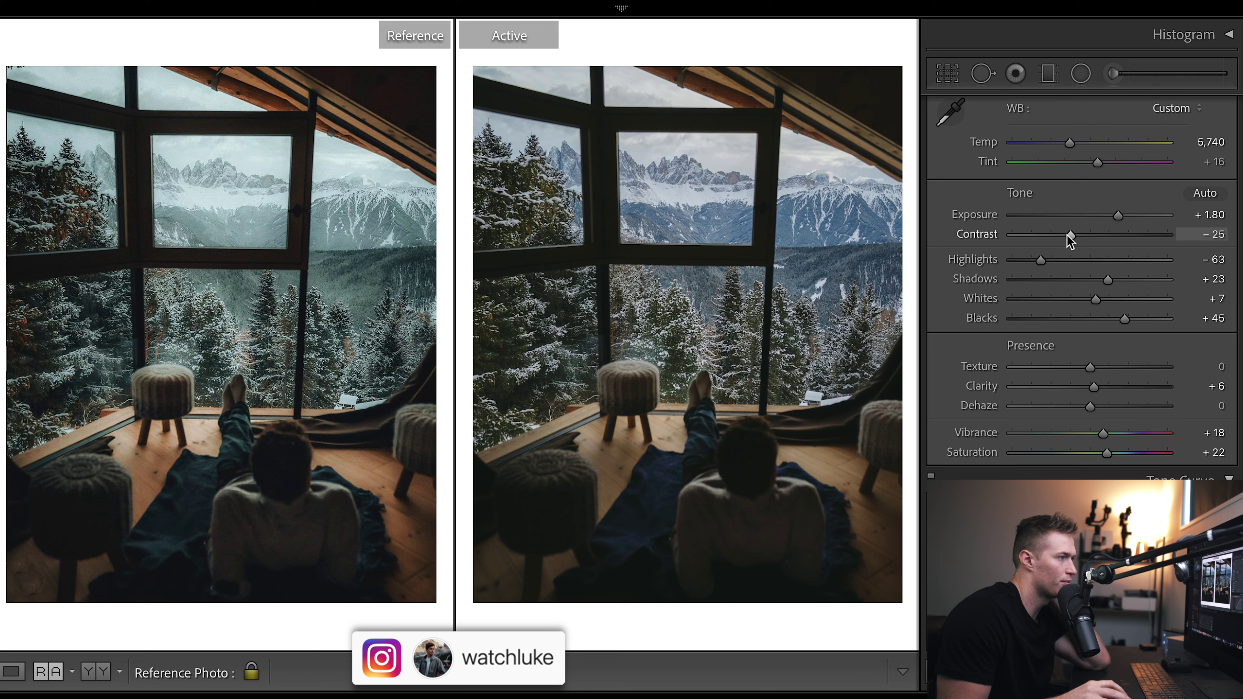
{"action": "scroll", "coordinate": [1070, 238], "scroll_direction": "up", "scroll_amount": 2}
{"action": "scroll", "coordinate": [1069, 238], "scroll_direction": "down", "scroll_amount": 10}
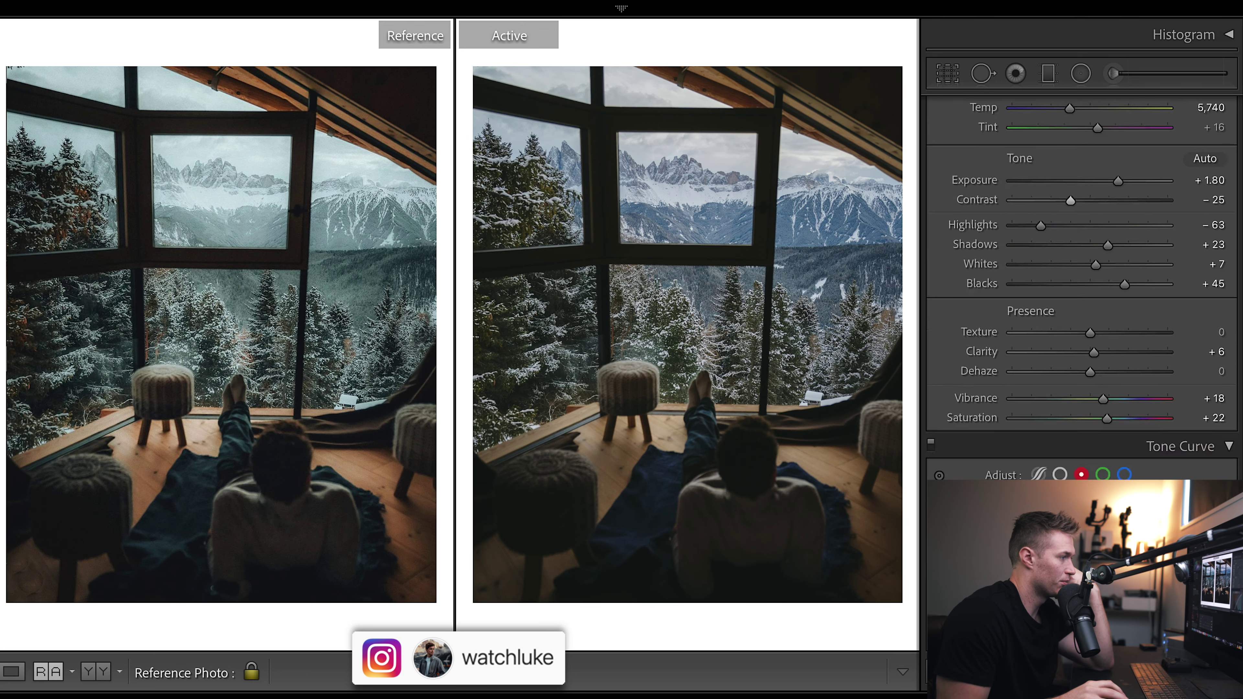
Step: Set the shadows' saturation to 8 in the color grading, keeping hue 213
{"action": "scroll", "coordinate": [1081, 294], "scroll_direction": "down", "scroll_amount": 15}
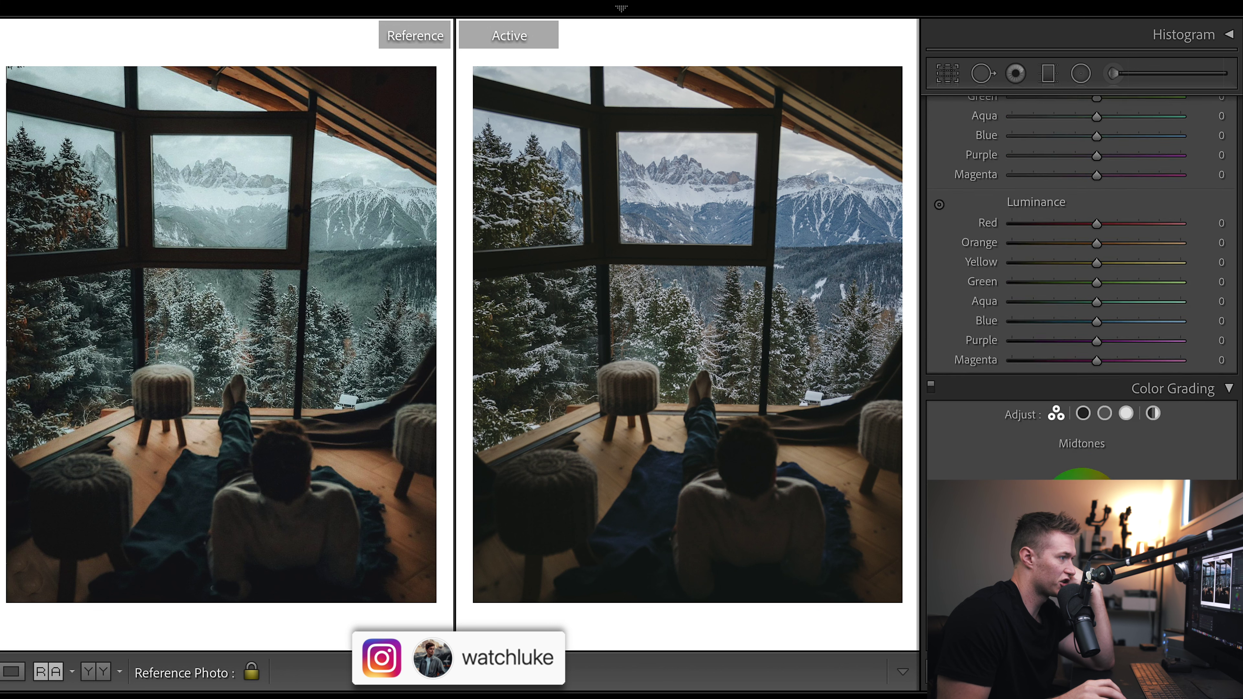
{"action": "scroll", "coordinate": [1188, 86], "scroll_direction": "up", "scroll_amount": 5}
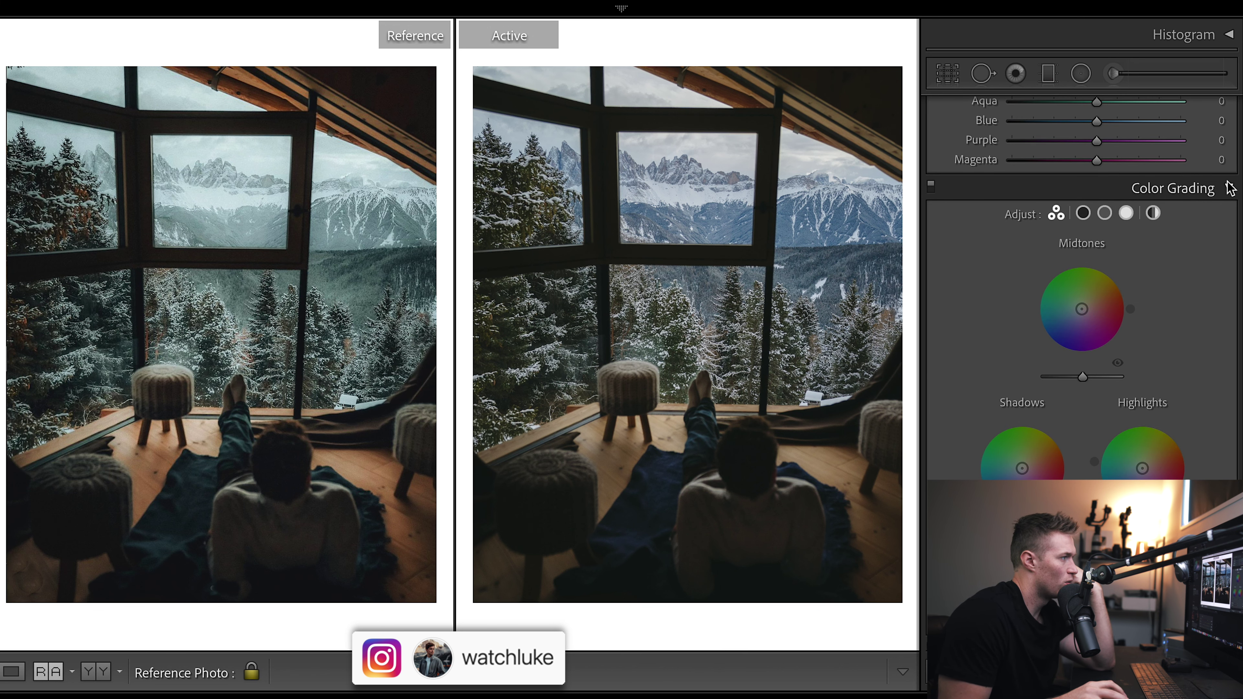
{"action": "left_click", "coordinate": [1083, 213]}
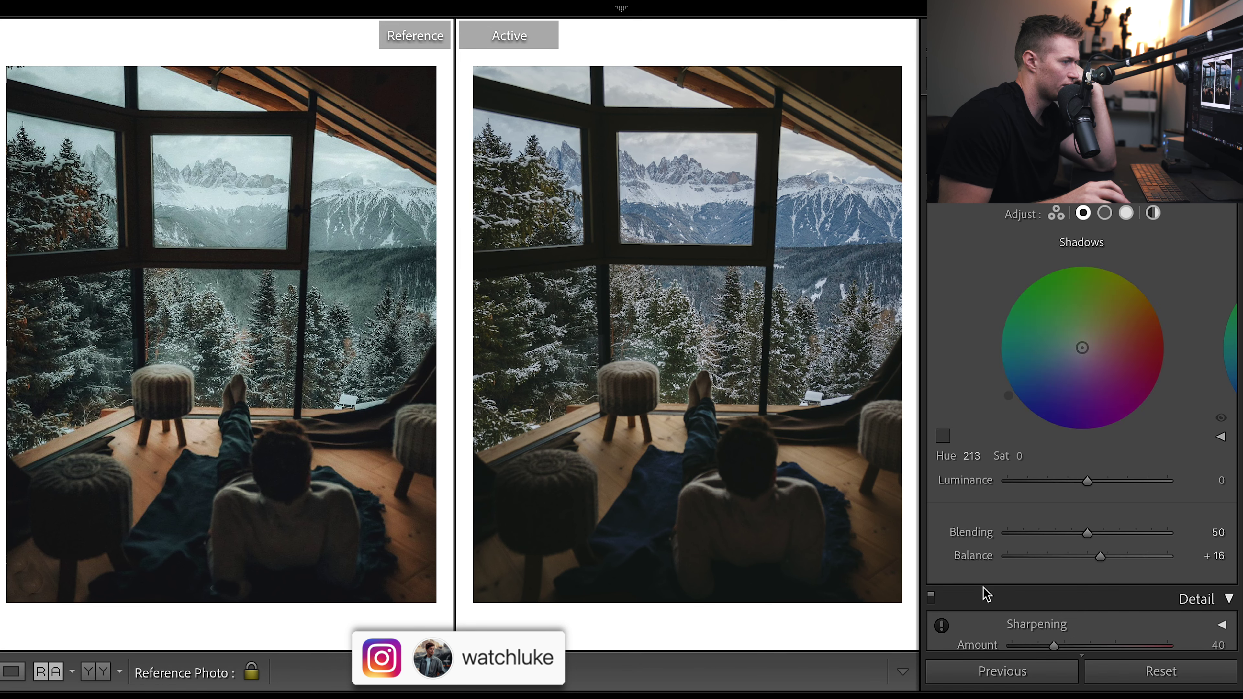
{"action": "left_click", "coordinate": [1019, 454]}
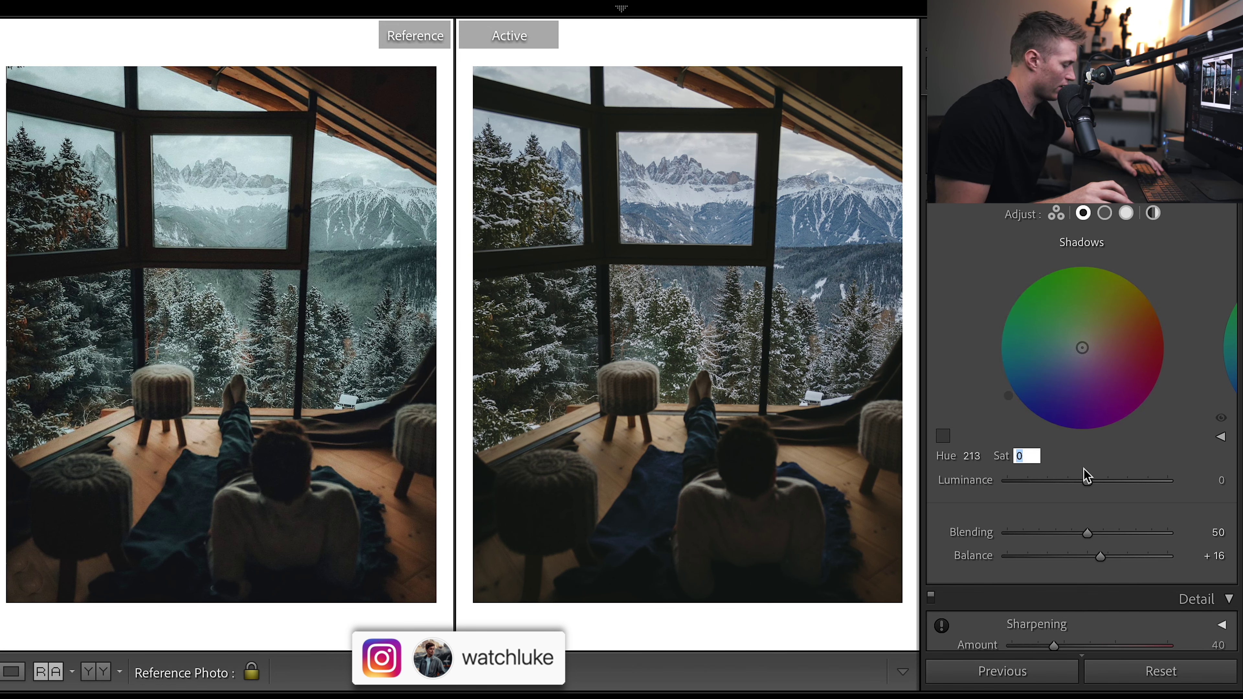
{"action": "type", "text": "8"}
{"action": "key", "text": "Return"}
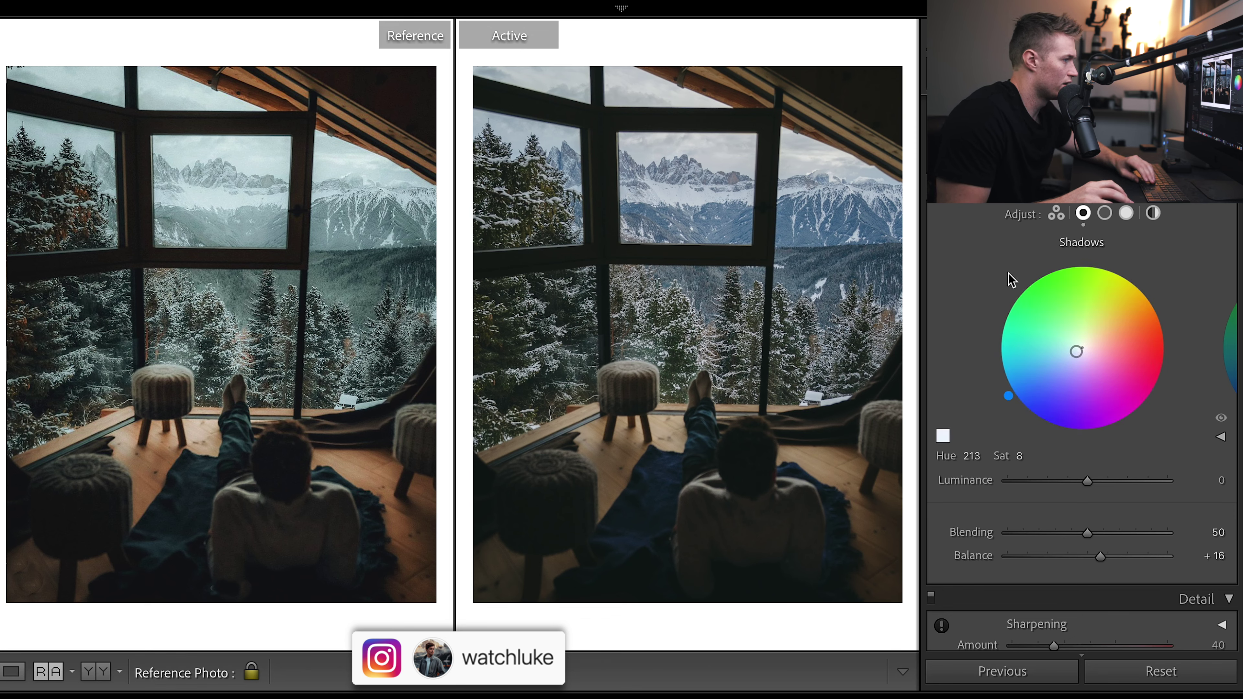
Step: Set the highlights' saturation to 8 in the color grading, keeping hue 172
{"action": "left_click", "coordinate": [1126, 214]}
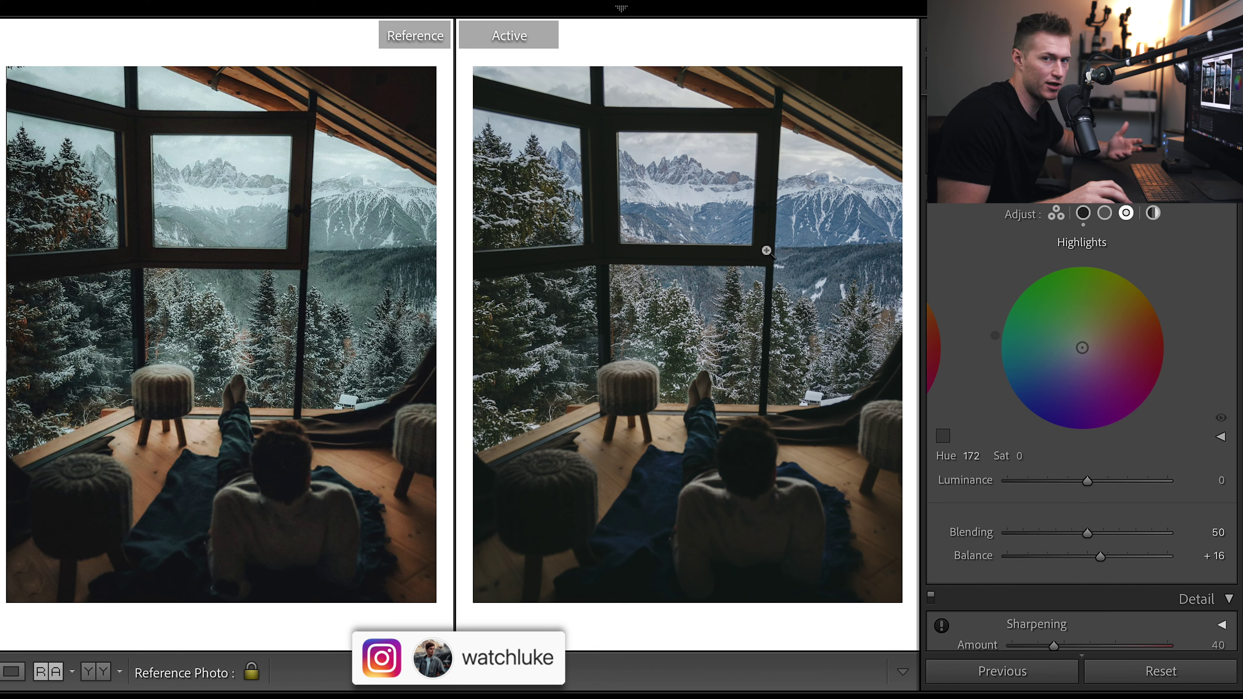
{"action": "left_click", "coordinate": [1020, 456]}
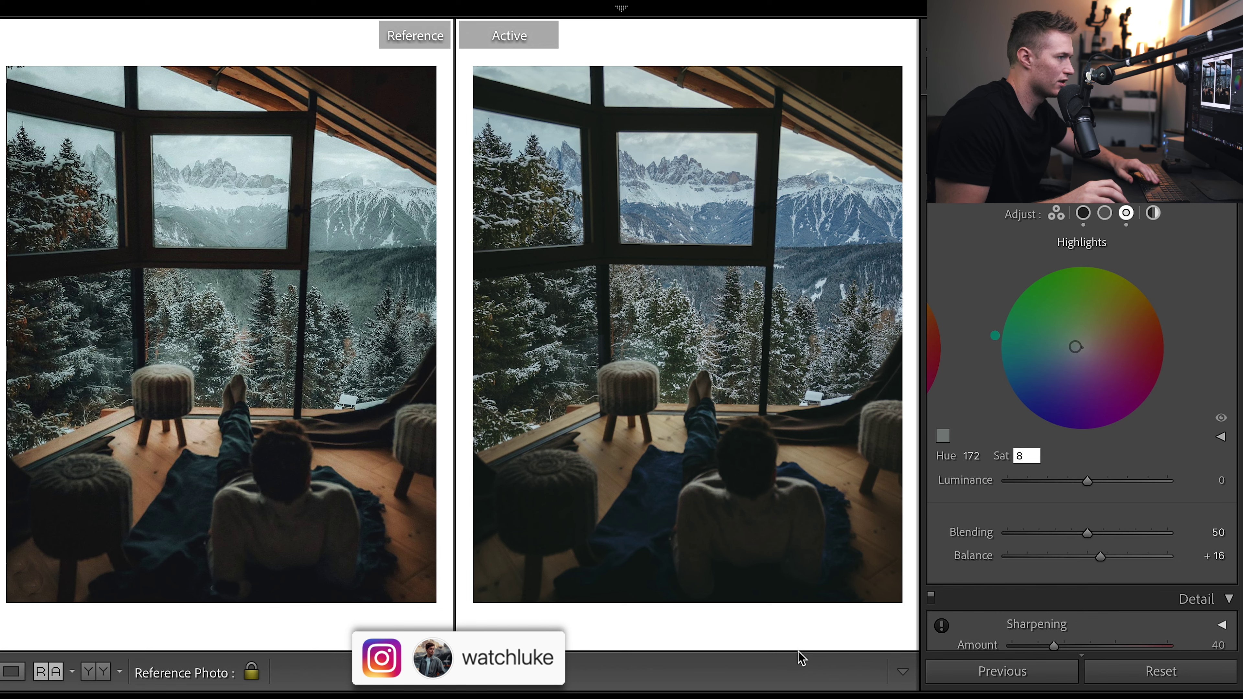
{"action": "key", "text": "Return"}
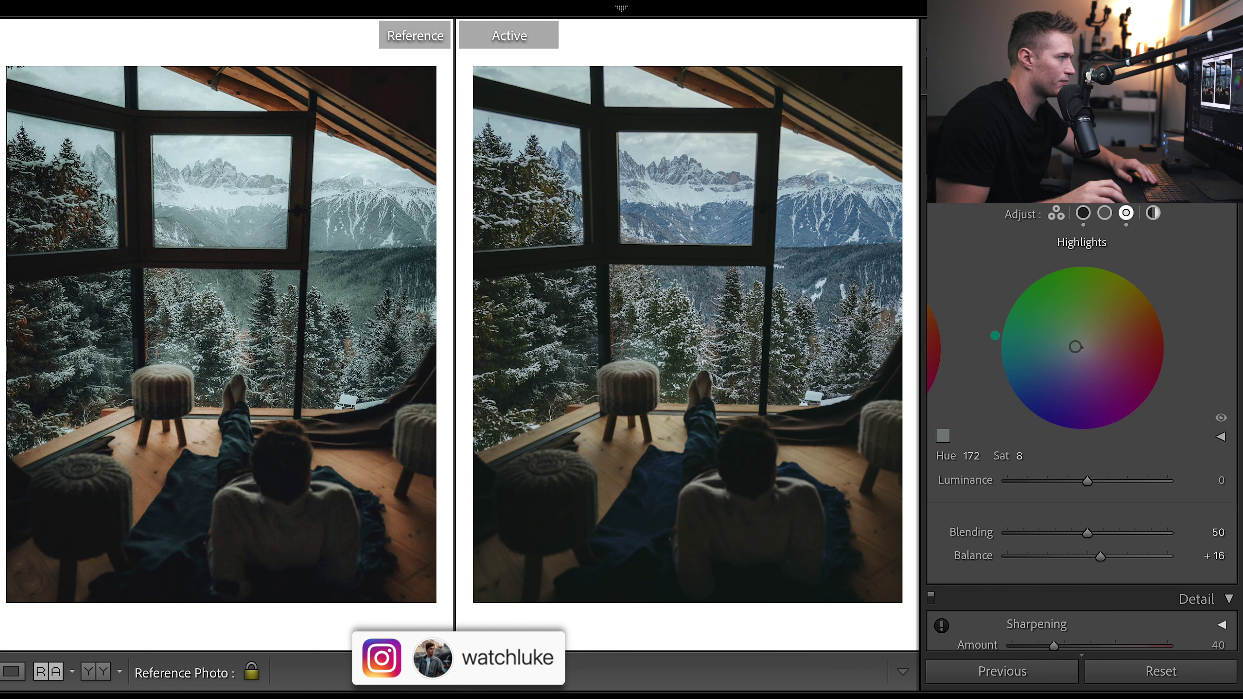
Step: Toggle the color grading off and on repeatedly to compare the photo with and without it, leaving it enabled
{"action": "left_click", "coordinate": [956, 204]}
{"action": "left_click", "coordinate": [956, 205]}
{"action": "left_click", "coordinate": [957, 204]}
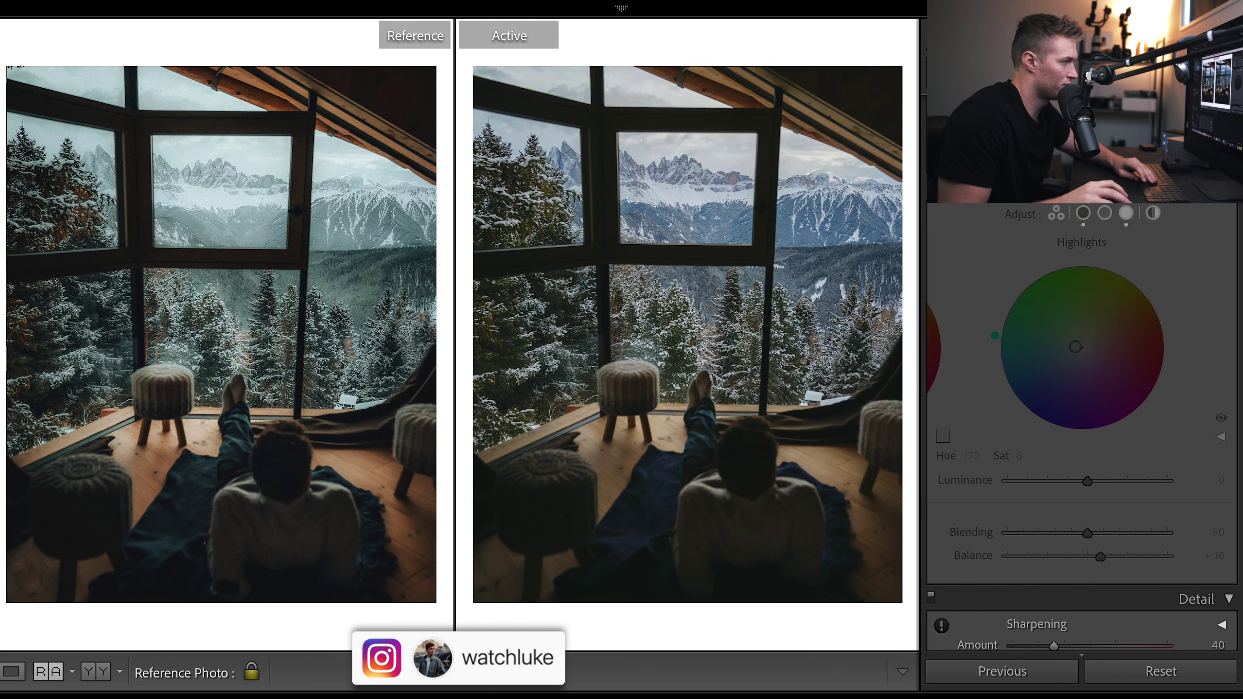
{"action": "left_click", "coordinate": [956, 205]}
{"action": "left_click", "coordinate": [956, 205]}
{"action": "left_click", "coordinate": [956, 204]}
{"action": "left_click", "coordinate": [956, 204]}
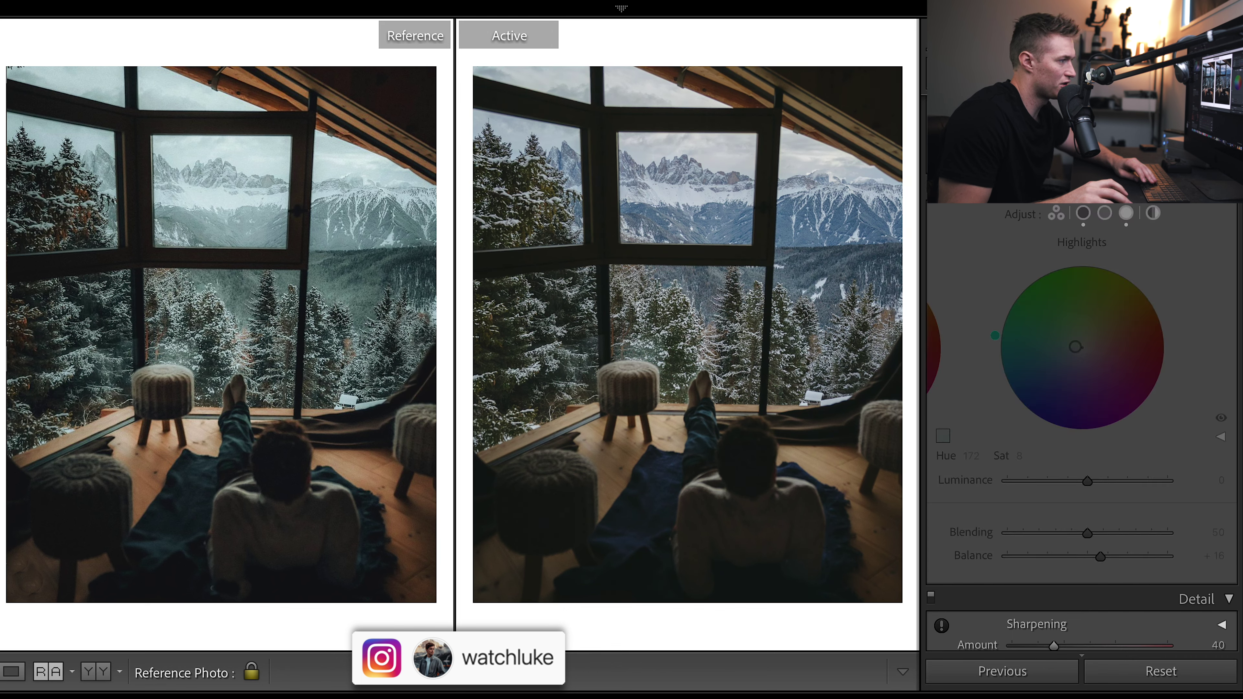
{"action": "left_click", "coordinate": [956, 204]}
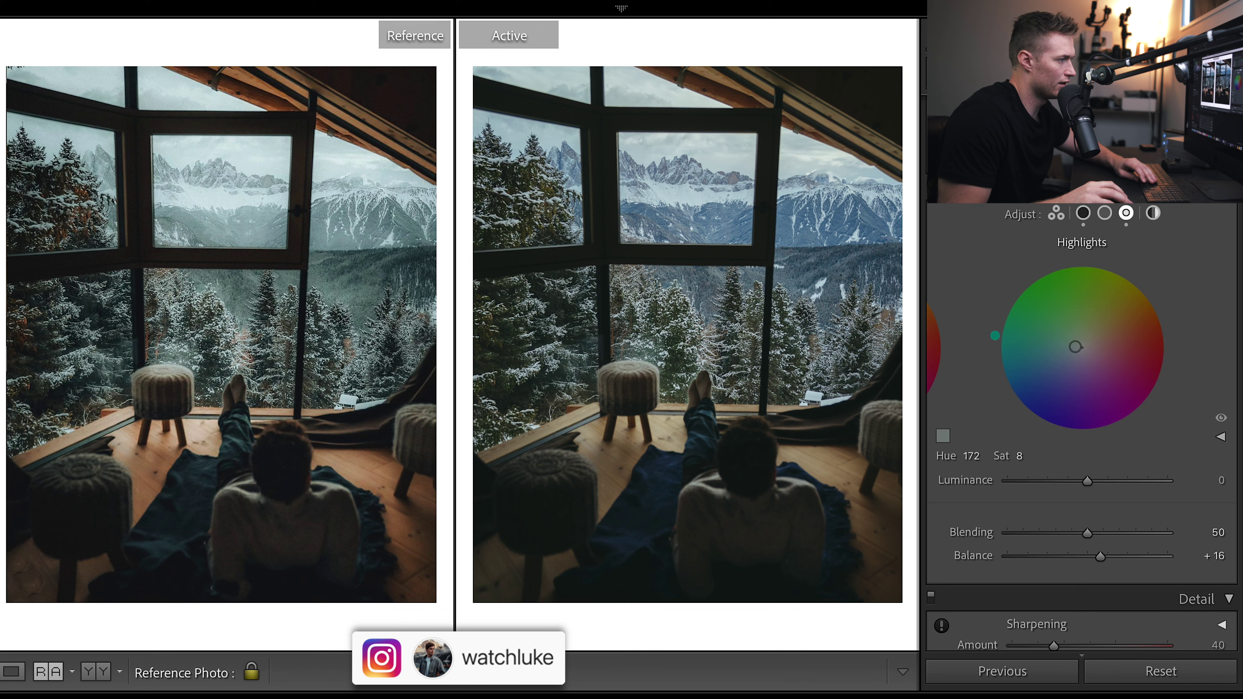
{"action": "left_click", "coordinate": [956, 205]}
{"action": "left_click", "coordinate": [956, 205]}
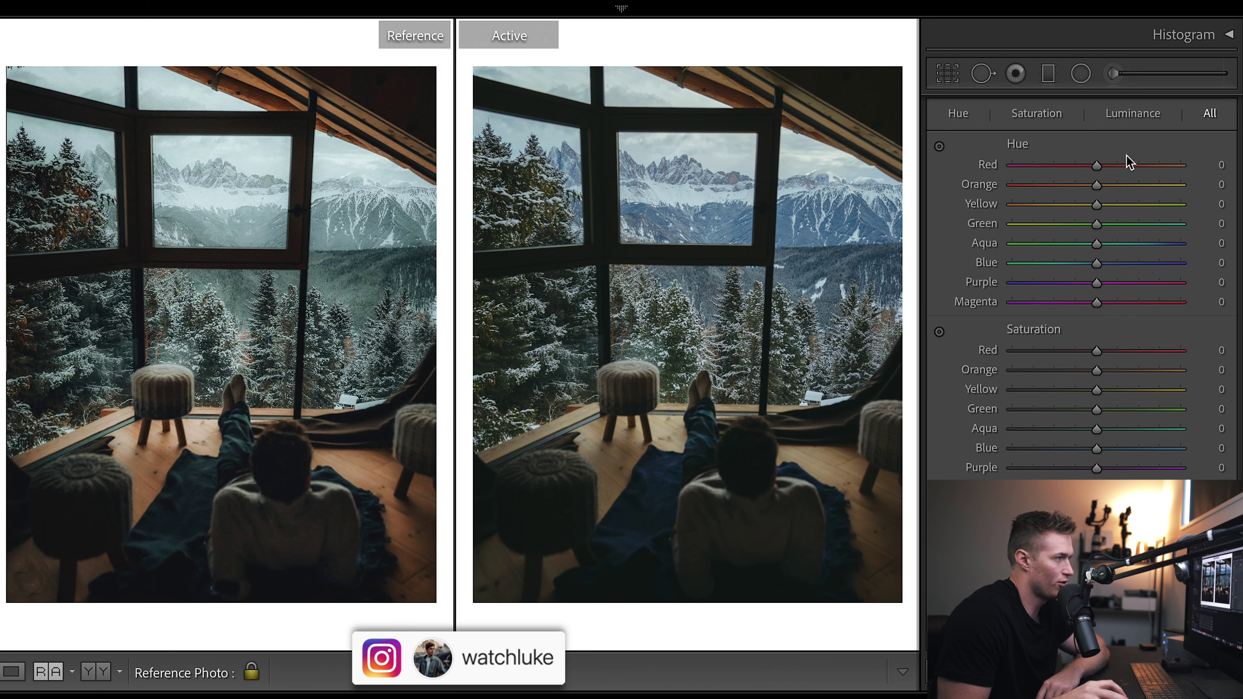
Step: Set the HSL hue shifts to +31 for red, −14 for orange and −45 for yellow
{"action": "left_click", "coordinate": [1123, 164]}
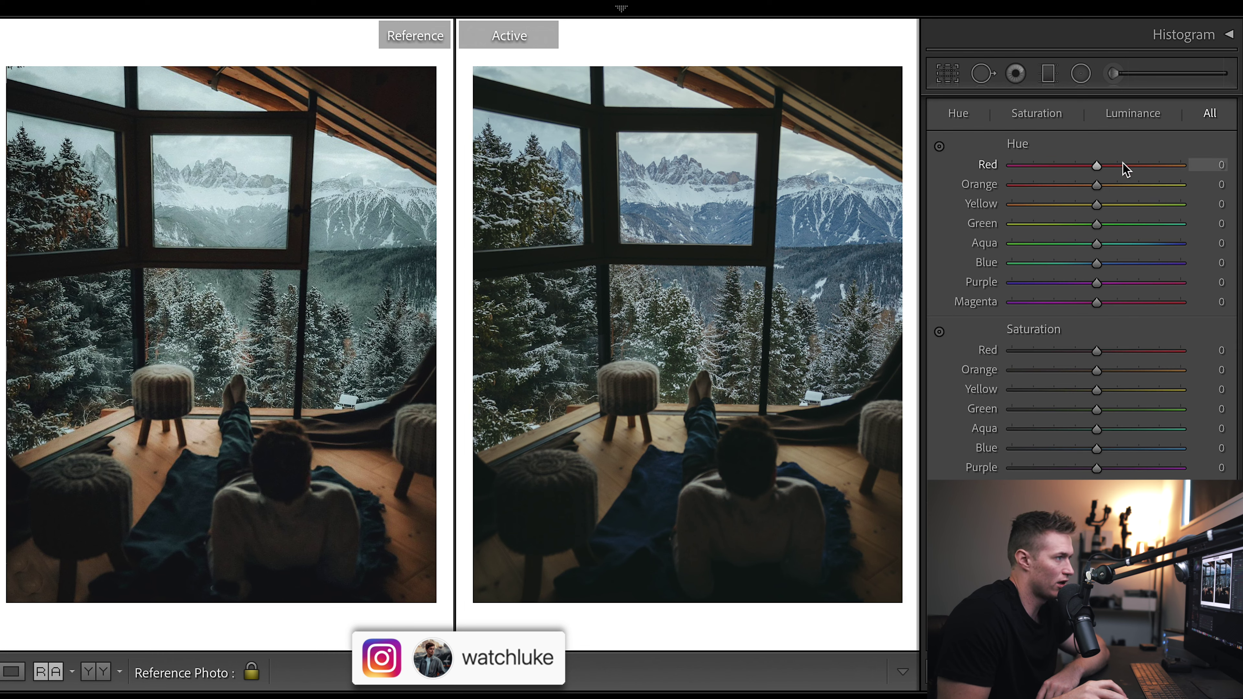
{"action": "left_click", "coordinate": [1085, 184]}
{"action": "left_click", "coordinate": [1054, 203]}
{"action": "left_click_drag", "start_coordinate": [1053, 204], "coordinate": [1059, 204]}
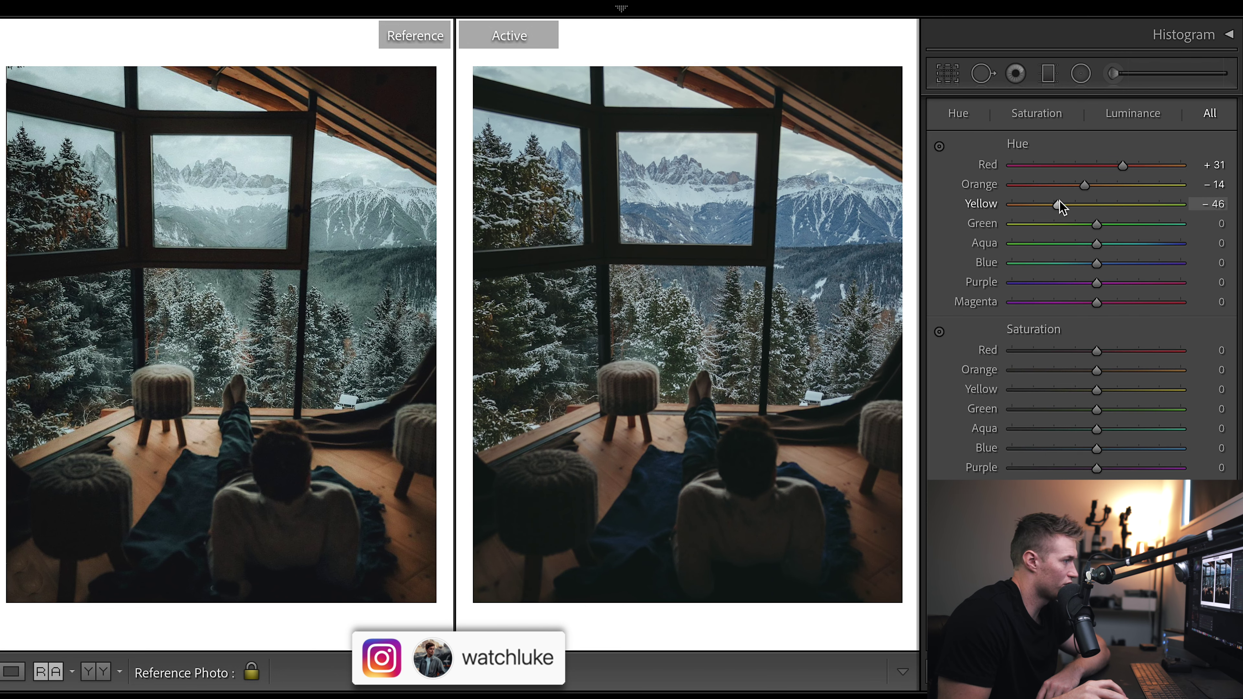
Step: Set the HSL saturation to +70 for yellow, +32 for orange and +10 for red
{"action": "left_click", "coordinate": [1155, 389]}
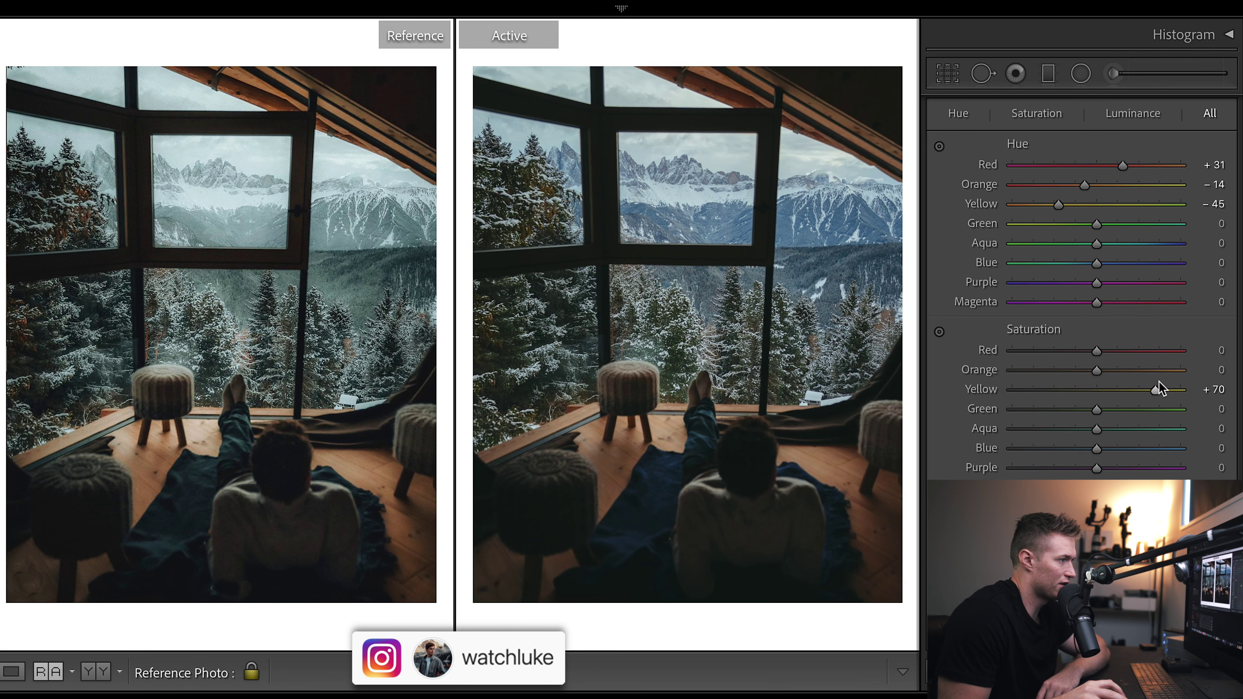
{"action": "left_click", "coordinate": [1144, 370]}
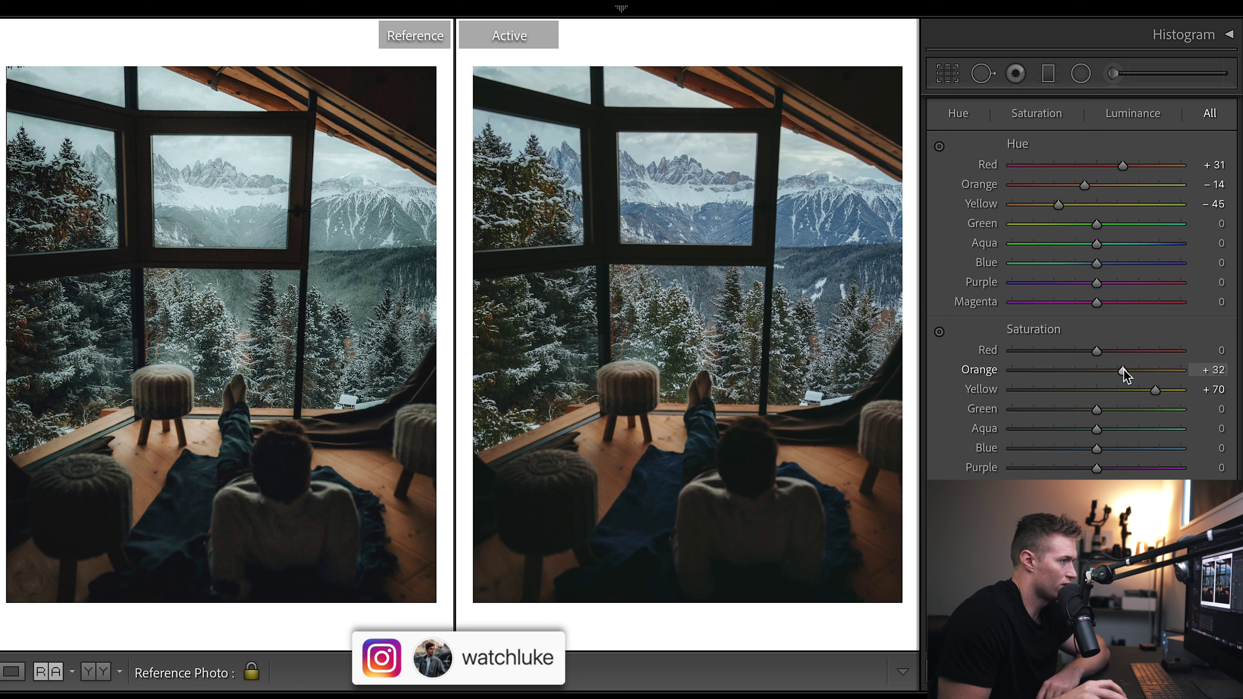
{"action": "left_click_drag", "start_coordinate": [1097, 351], "coordinate": [1105, 351]}
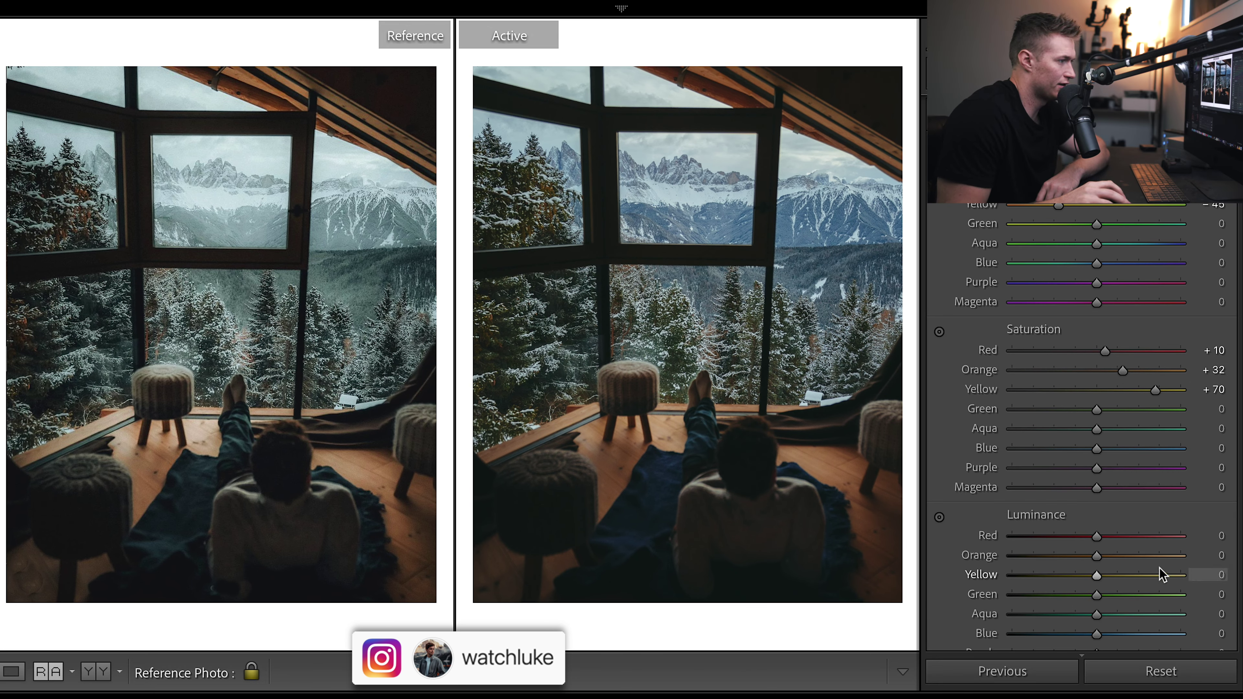
Step: Raise the HSL luminance of the orange, yellow, aqua and blue tones
{"action": "left_click", "coordinate": [1146, 555]}
{"action": "left_click_drag", "start_coordinate": [1145, 555], "coordinate": [1124, 575]}
{"action": "left_click", "coordinate": [1139, 614]}
{"action": "left_click", "coordinate": [1147, 634]}
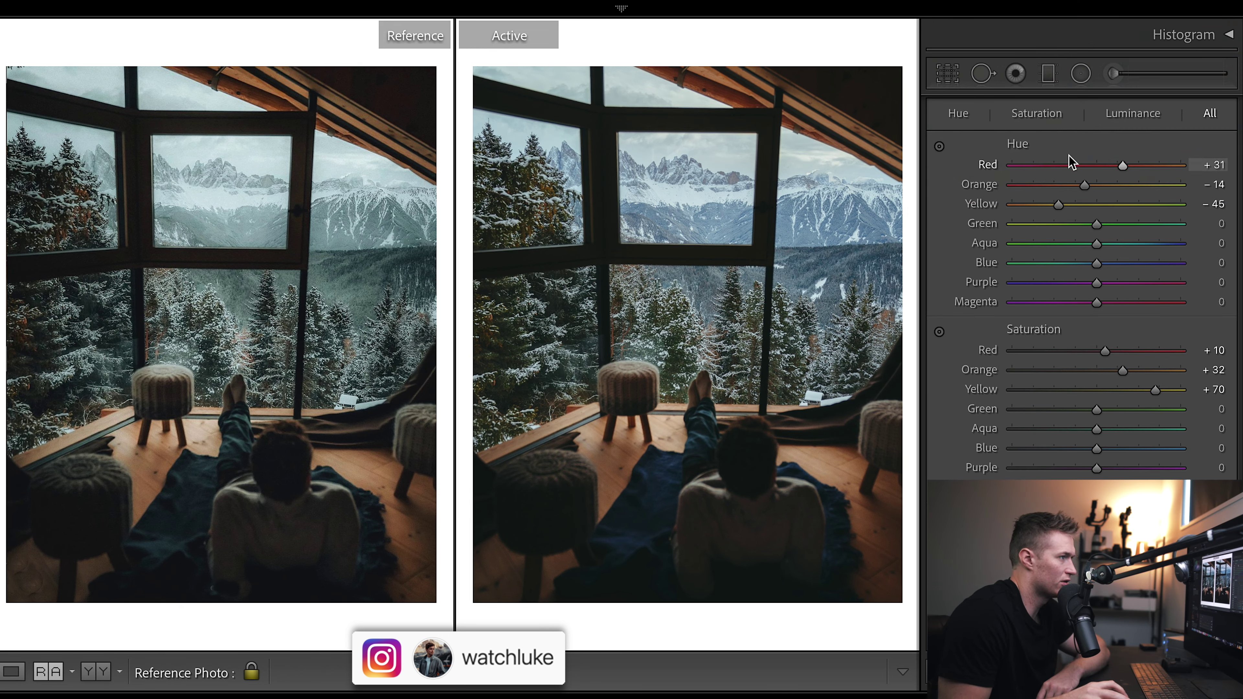
Step: Set the HSL orange hue to −8 and, after trying both extremes, the red hue to +47
{"action": "left_click", "coordinate": [1090, 185]}
{"action": "left_click_drag", "start_coordinate": [1123, 165], "coordinate": [1004, 166]}
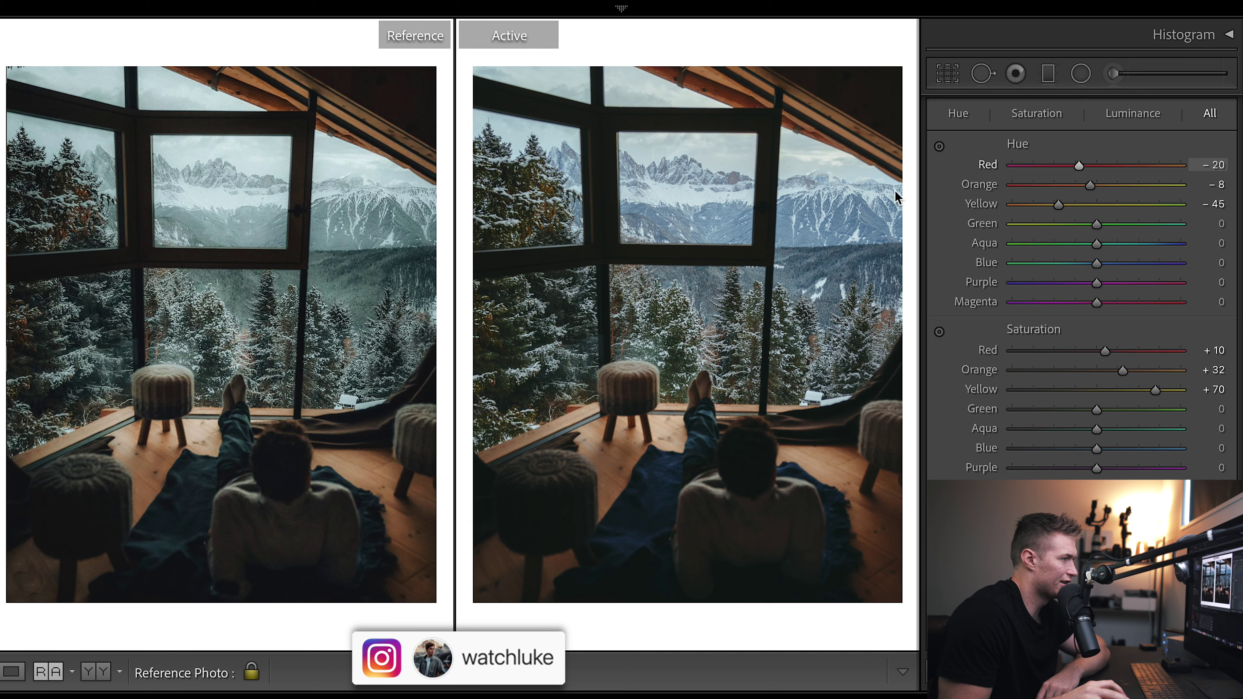
{"action": "key", "text": "ctrl+z"}
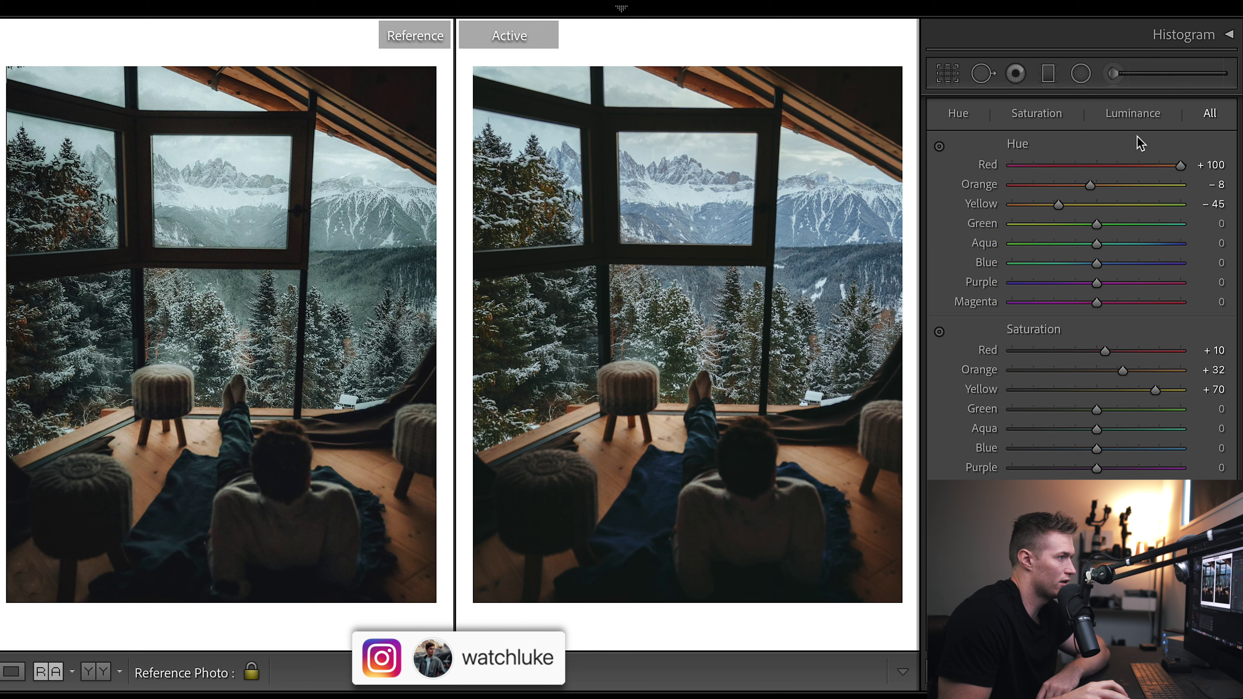
{"action": "left_click_drag", "start_coordinate": [1183, 167], "coordinate": [1136, 169]}
Step: Set the HSL hue shifts to −46 for yellow, +5 for aqua and −1 for blue
{"action": "left_click_drag", "start_coordinate": [1058, 205], "coordinate": [1058, 205]}
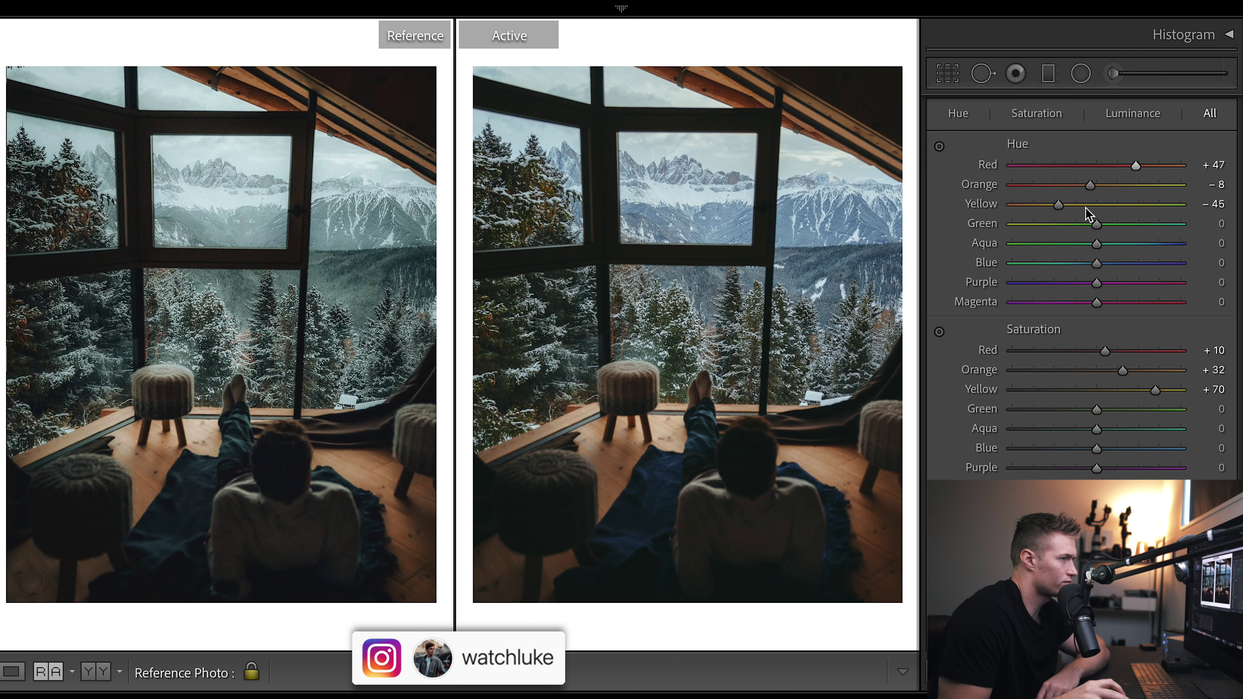
{"action": "left_click_drag", "start_coordinate": [1096, 247], "coordinate": [1122, 281]}
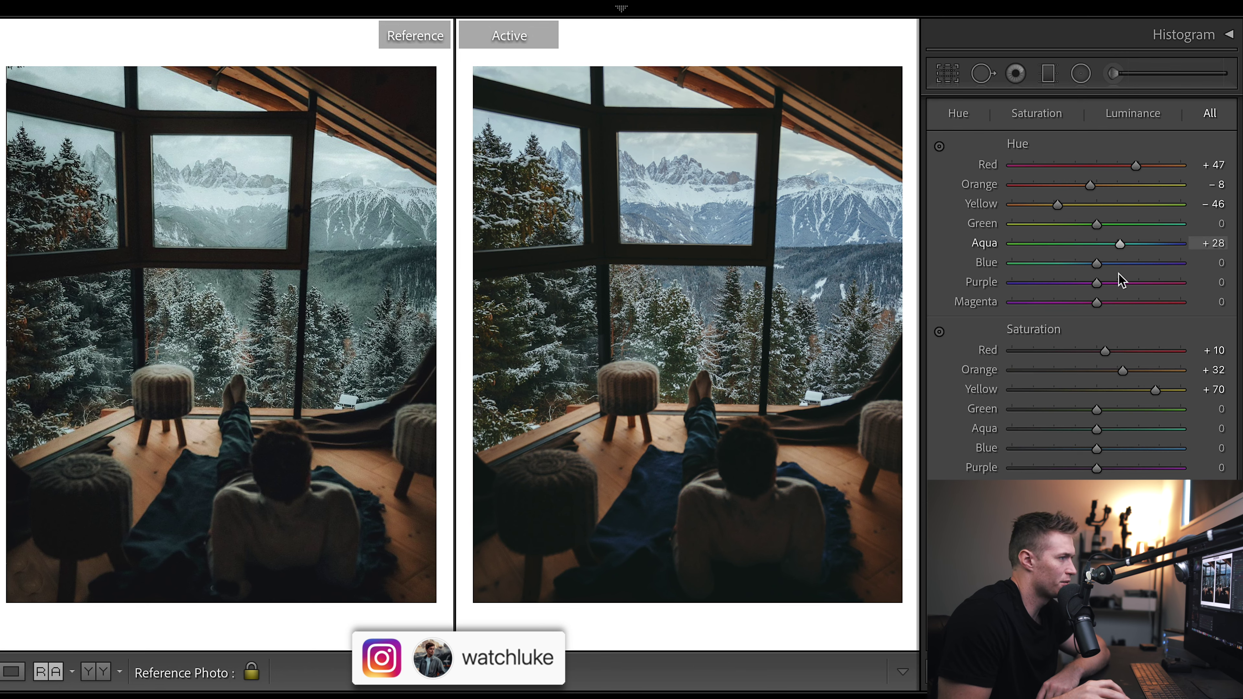
{"action": "left_click_drag", "start_coordinate": [1051, 262], "coordinate": [1106, 267]}
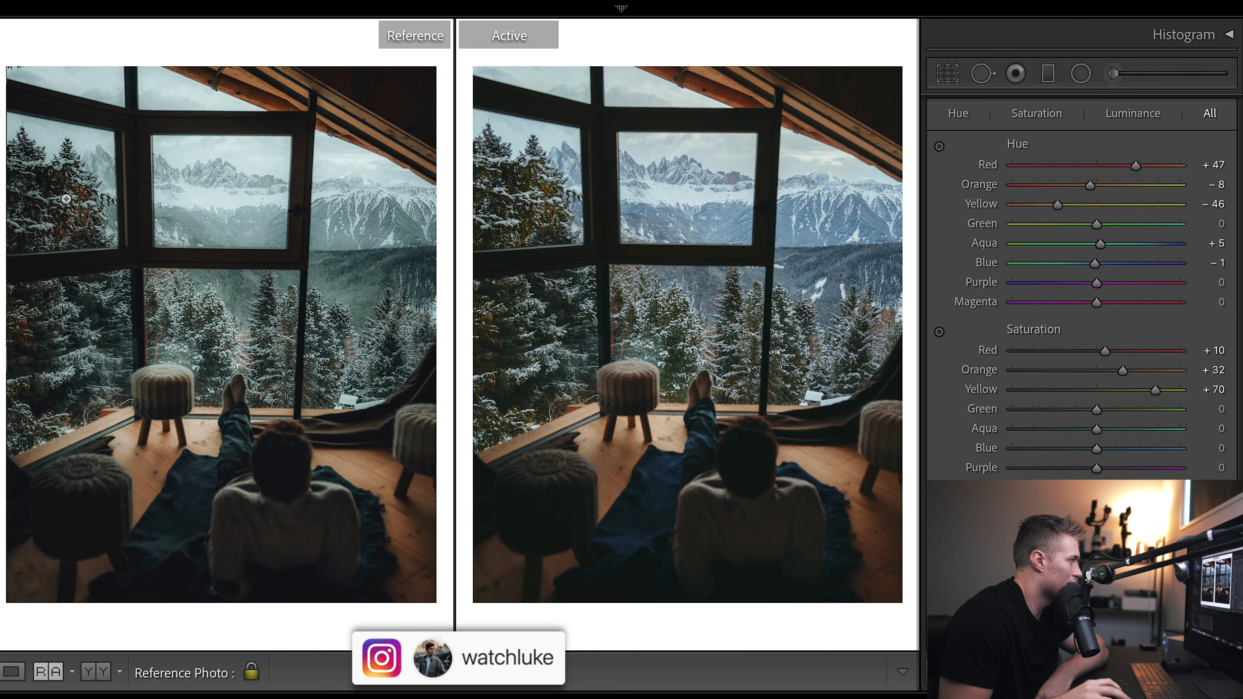
Step: Inspect the trees closely in both the reference and active photos, and try a yellow hue of −100, undoing it each time
{"action": "left_click", "coordinate": [71, 201]}
{"action": "left_click", "coordinate": [71, 200]}
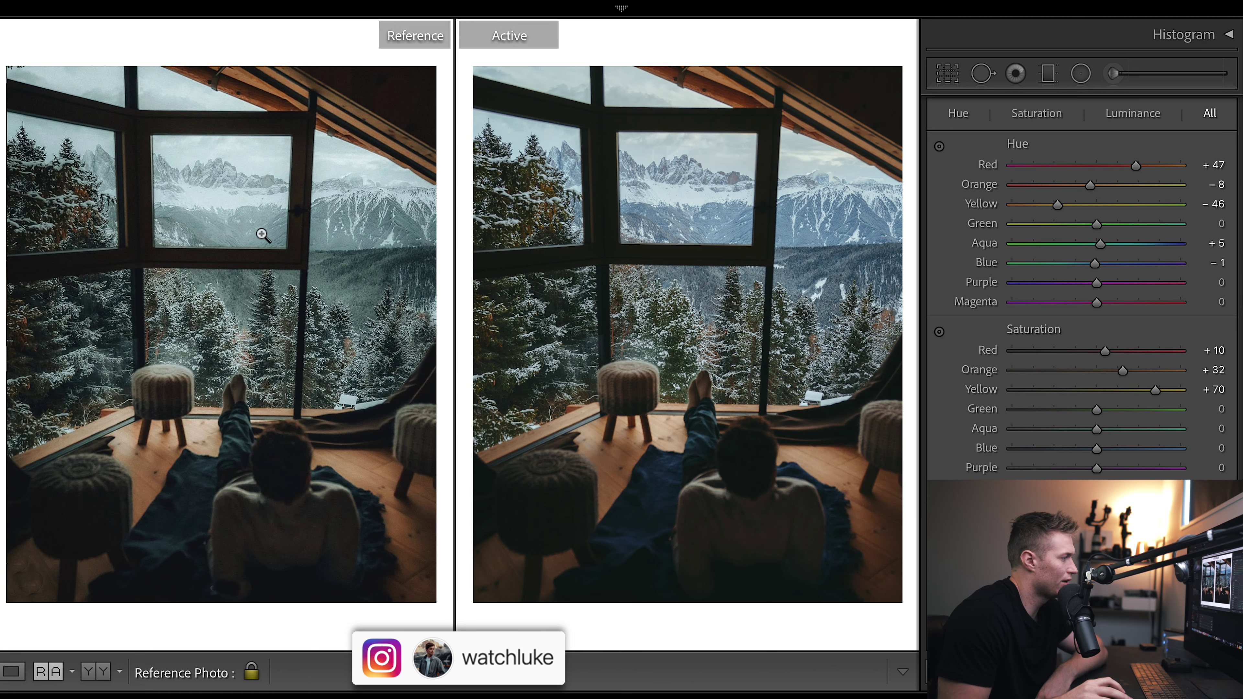
{"action": "left_click", "coordinate": [548, 191]}
{"action": "left_click", "coordinate": [556, 214]}
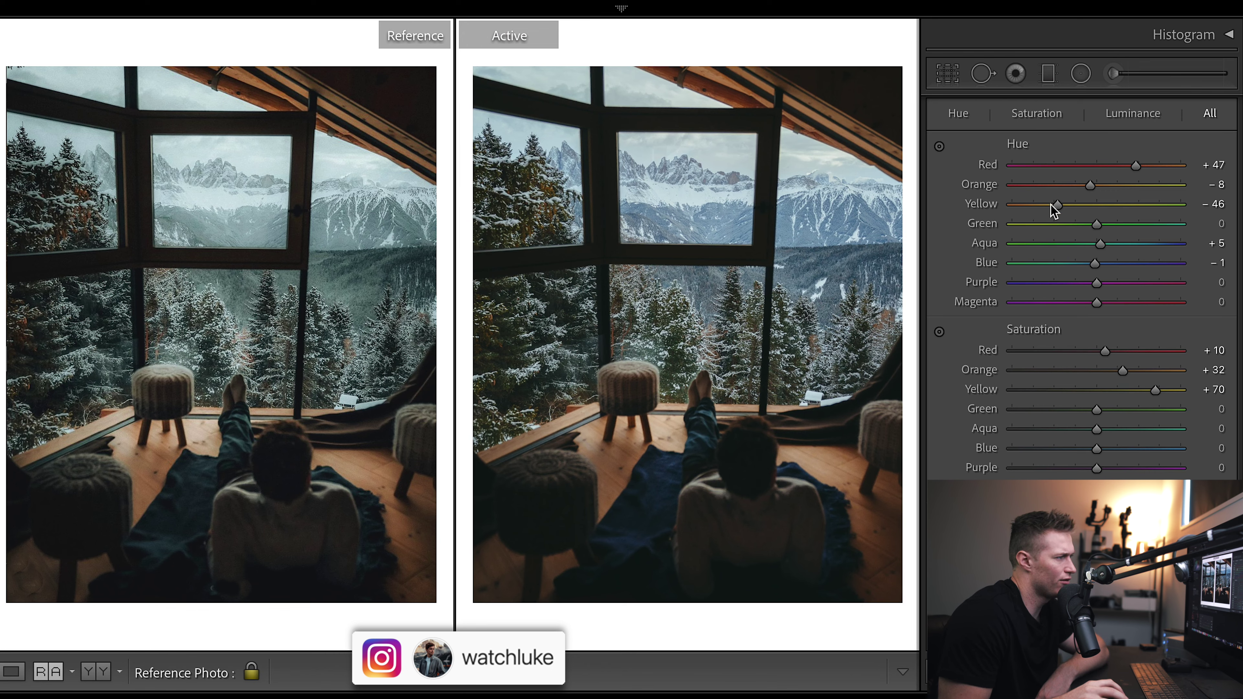
{"action": "left_click_drag", "start_coordinate": [1053, 204], "coordinate": [1010, 204]}
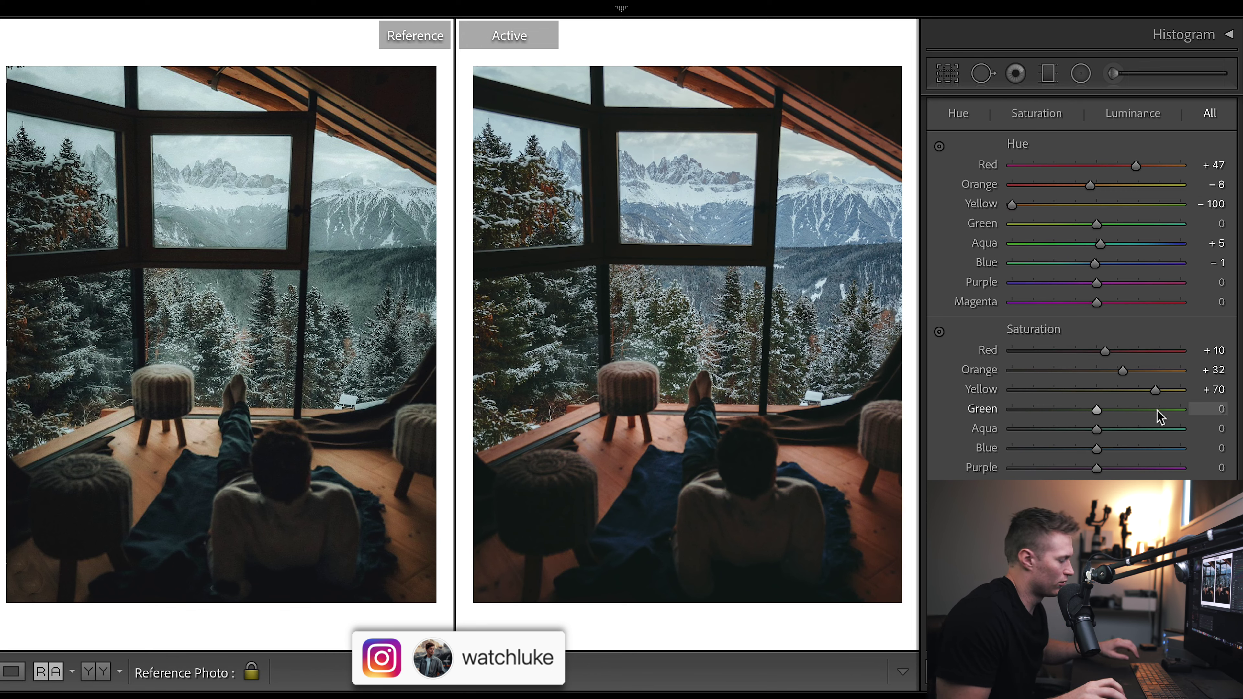
{"action": "key", "text": "ctrl+z"}
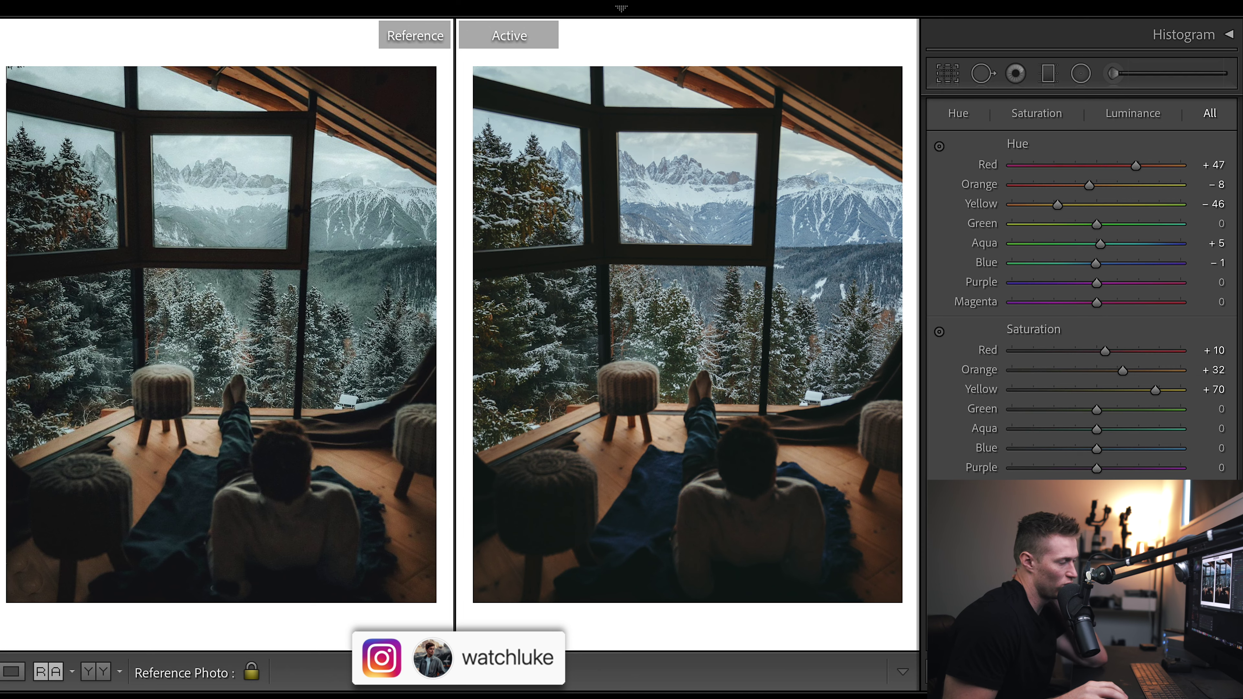
{"action": "scroll", "coordinate": [1082, 294], "scroll_direction": "down", "scroll_amount": 5}
{"action": "scroll", "coordinate": [1076, 274], "scroll_direction": "up", "scroll_amount": 10}
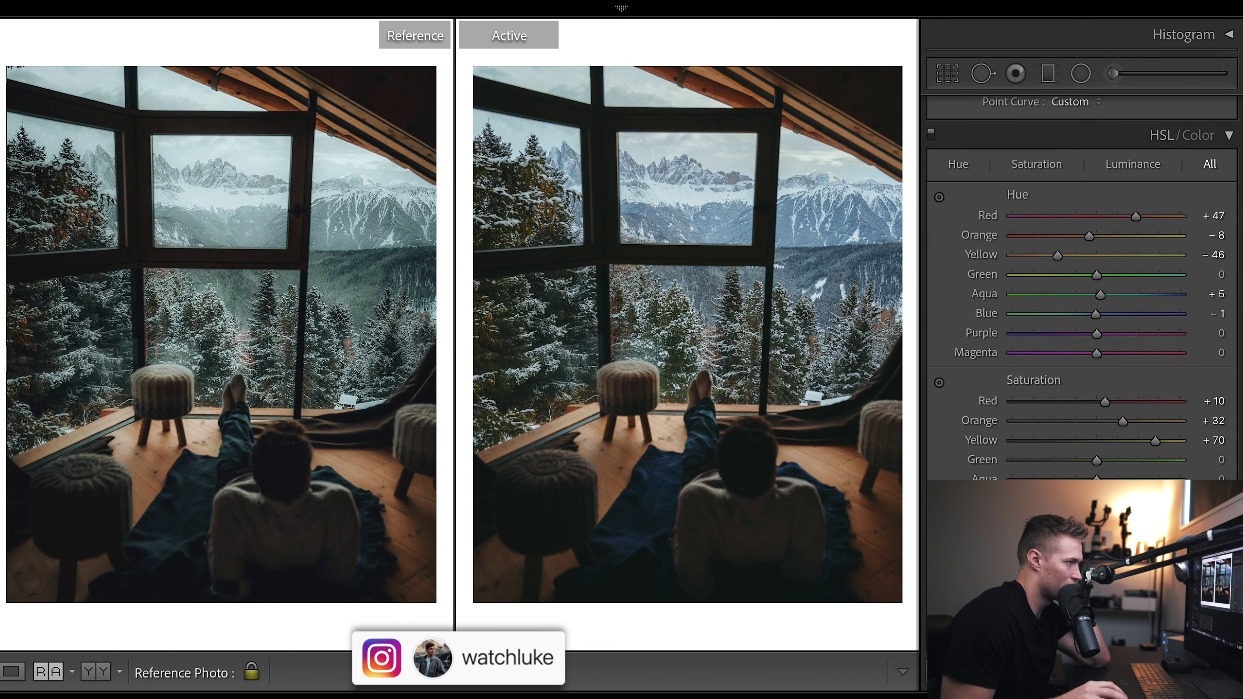
{"action": "scroll", "coordinate": [1077, 273], "scroll_direction": "down", "scroll_amount": 3}
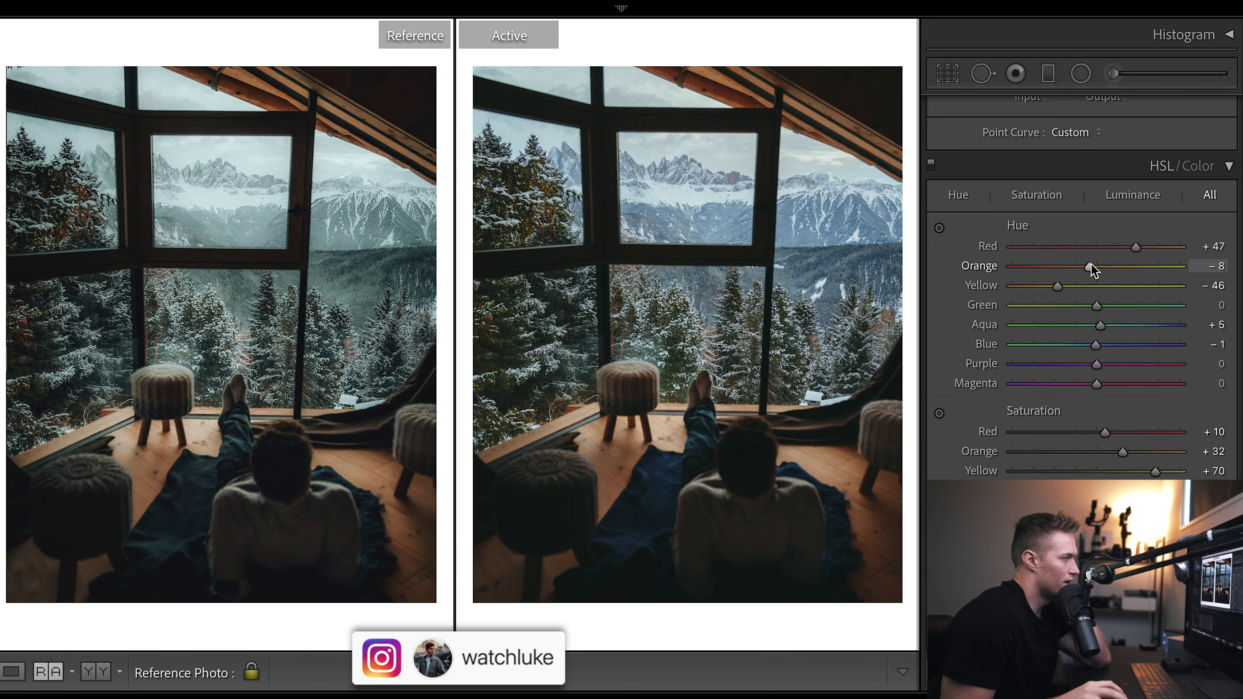
{"action": "left_click_drag", "start_coordinate": [1058, 285], "coordinate": [1007, 292]}
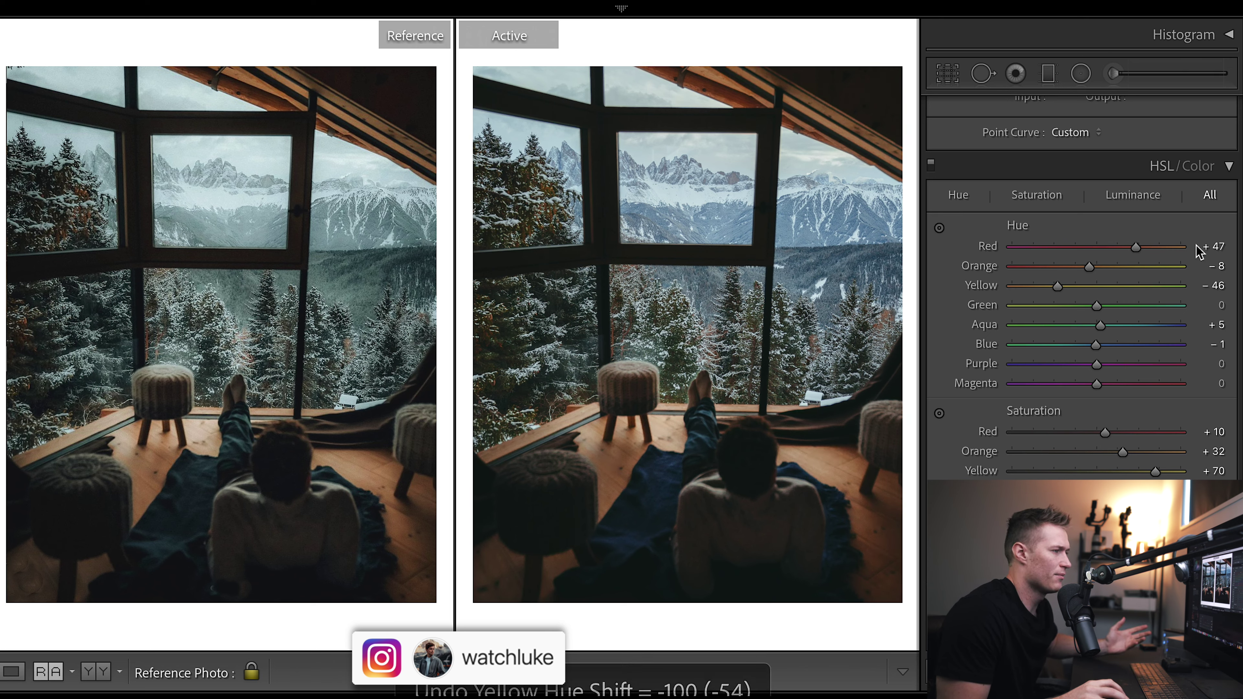
Step: Set the blue primary hue to −10 in the camera calibration
{"action": "scroll", "coordinate": [1198, 250], "scroll_direction": "down", "scroll_amount": 20}
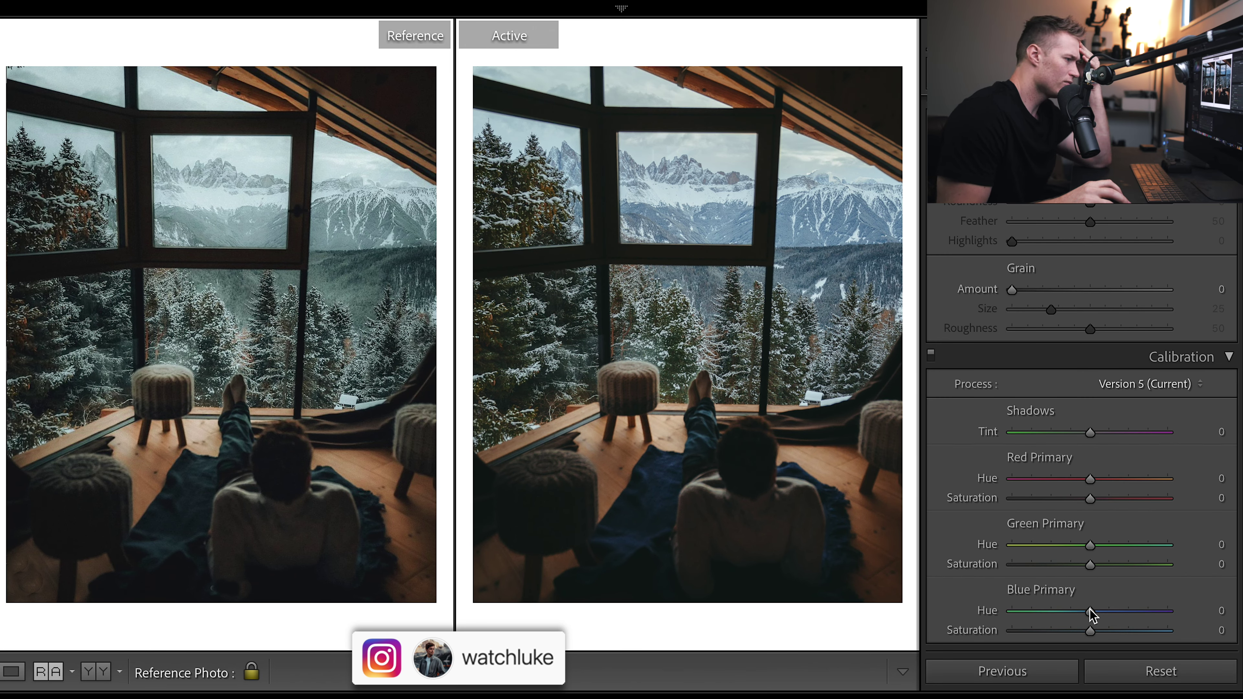
{"action": "left_click_drag", "start_coordinate": [1090, 612], "coordinate": [1083, 613]}
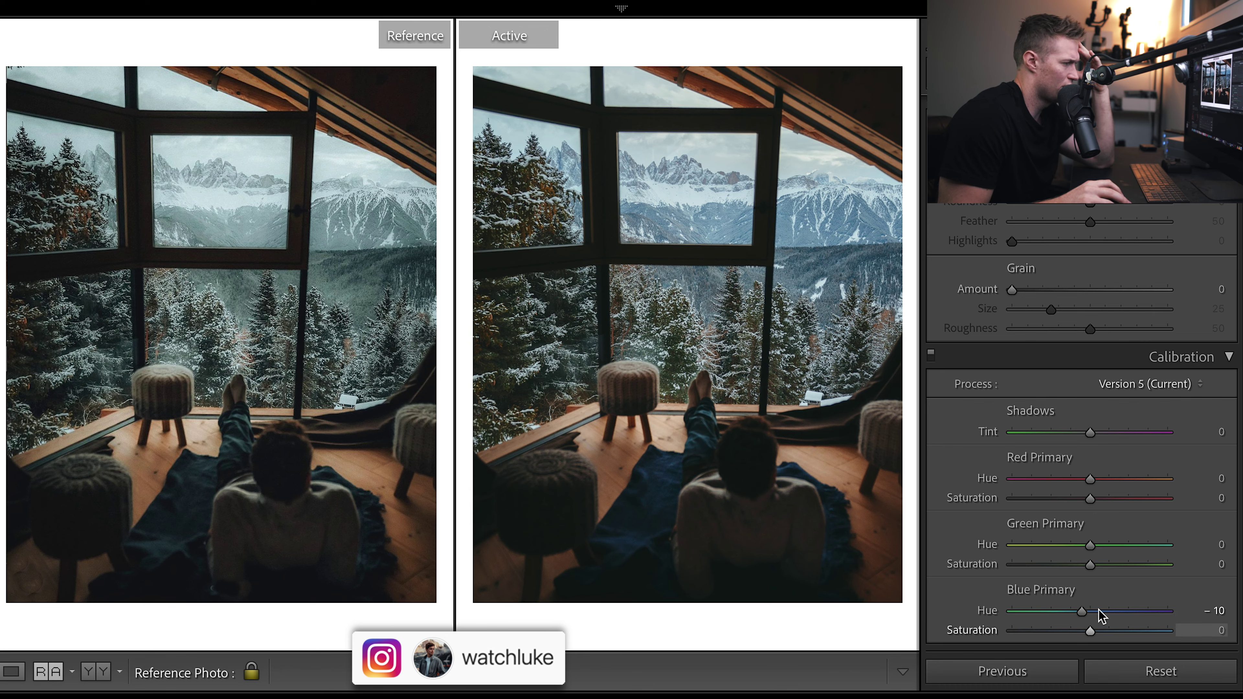
{"action": "scroll", "coordinate": [1091, 546], "scroll_direction": "up", "scroll_amount": 15}
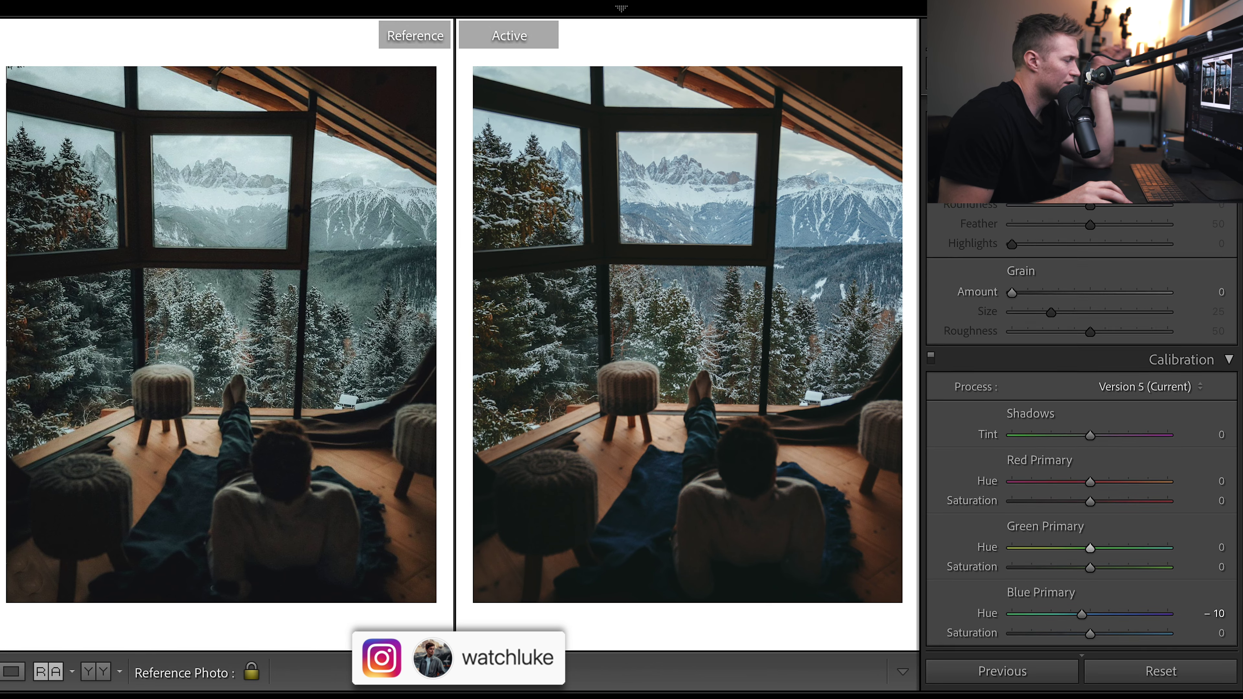
Step: Set the HSL saturation to −85 for green and −54 for aqua
{"action": "scroll", "coordinate": [1211, 331], "scroll_direction": "down", "scroll_amount": 5}
{"action": "scroll", "coordinate": [1212, 332], "scroll_direction": "up", "scroll_amount": 8}
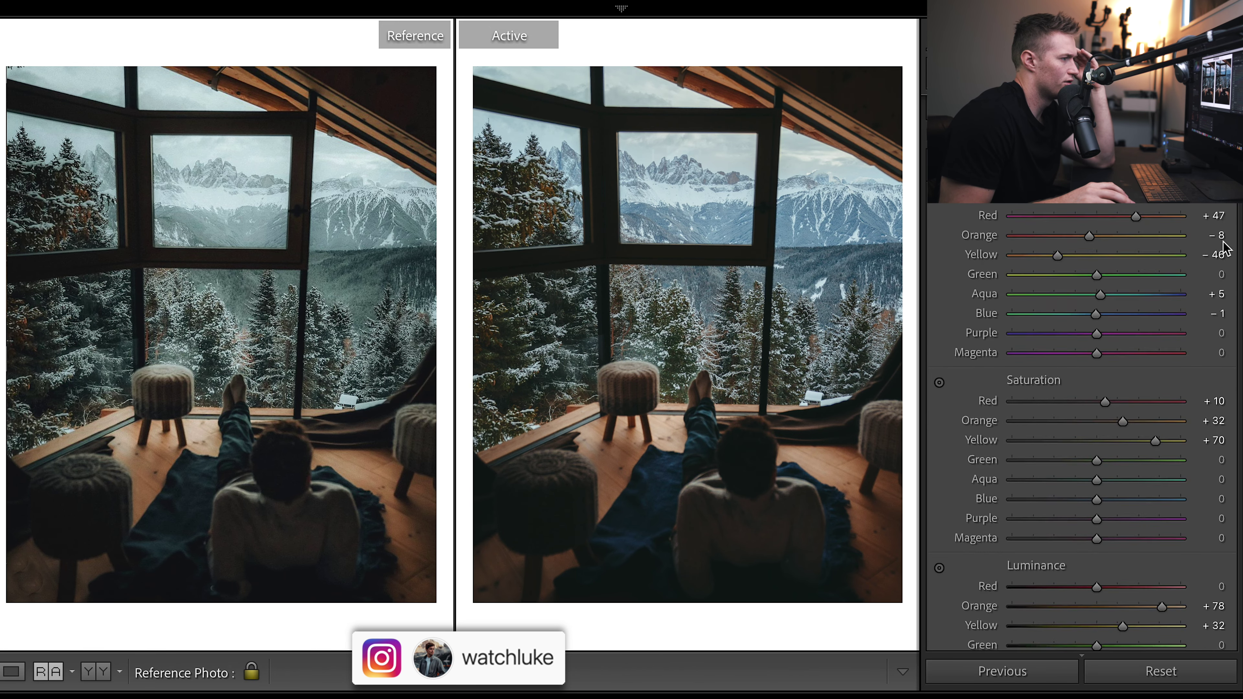
{"action": "scroll", "coordinate": [1229, 259], "scroll_direction": "down", "scroll_amount": 2}
{"action": "scroll", "coordinate": [1233, 269], "scroll_direction": "up", "scroll_amount": 1}
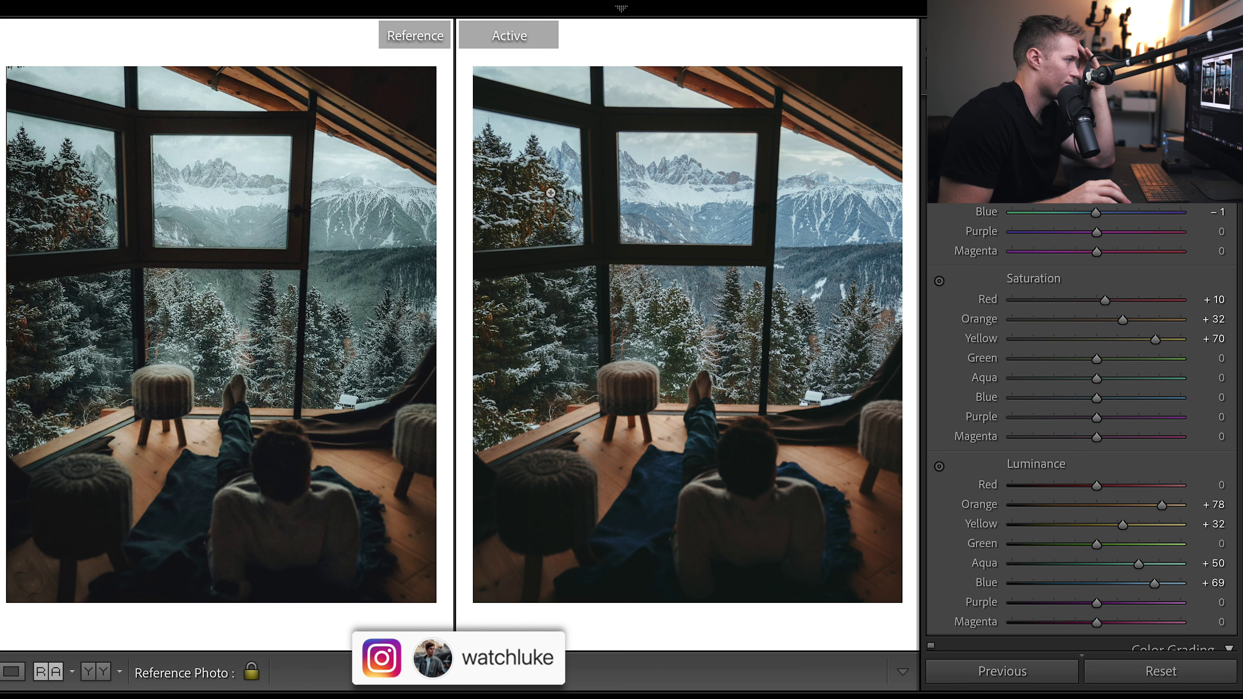
{"action": "scroll", "coordinate": [1082, 421], "scroll_direction": "up", "scroll_amount": 3}
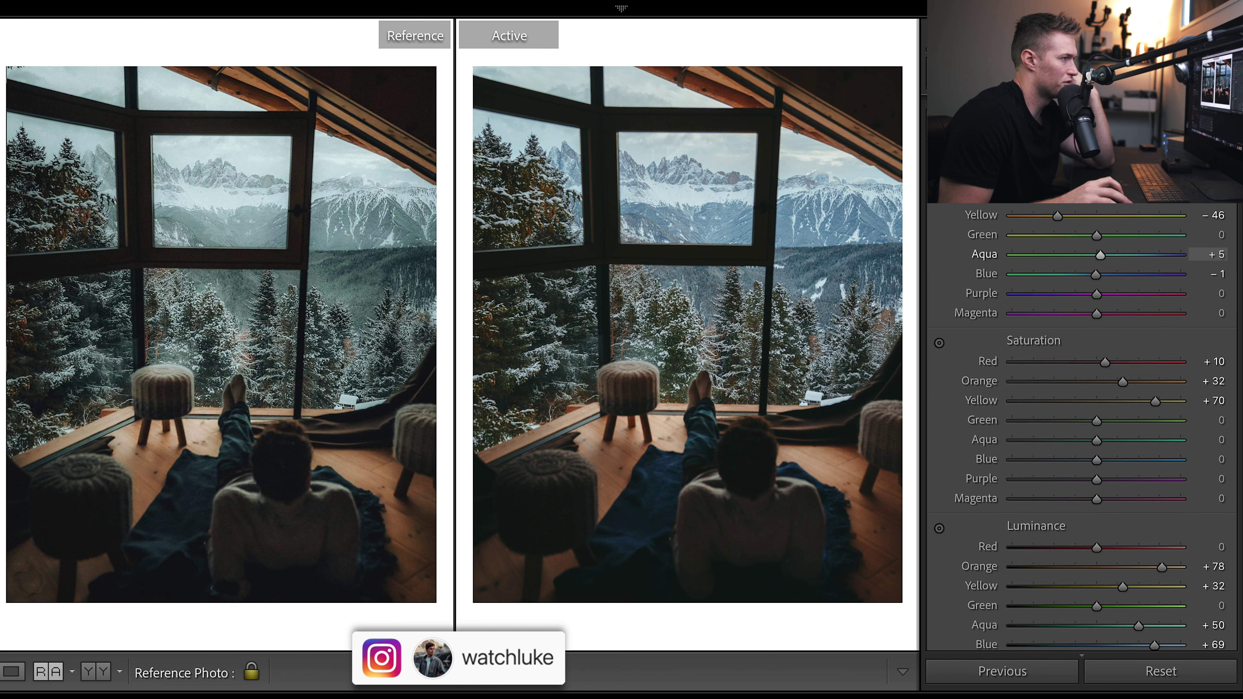
{"action": "scroll", "coordinate": [1082, 426], "scroll_direction": "up", "scroll_amount": 1}
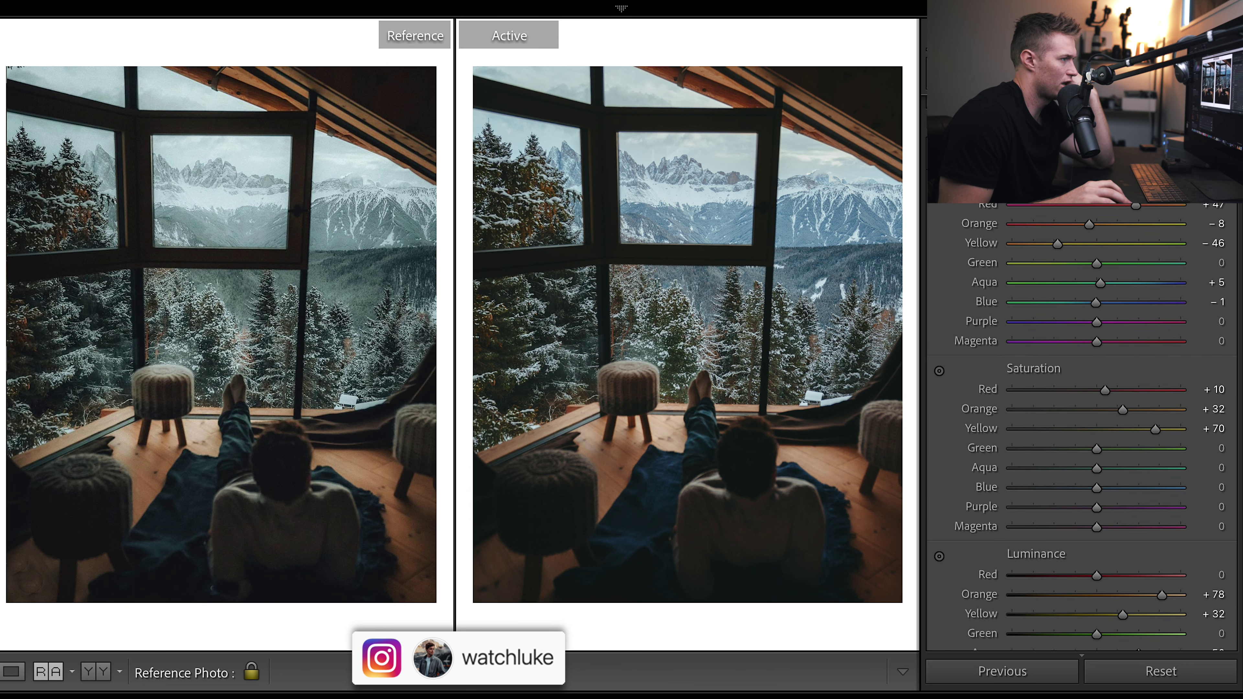
{"action": "scroll", "coordinate": [1081, 426], "scroll_direction": "down", "scroll_amount": 3}
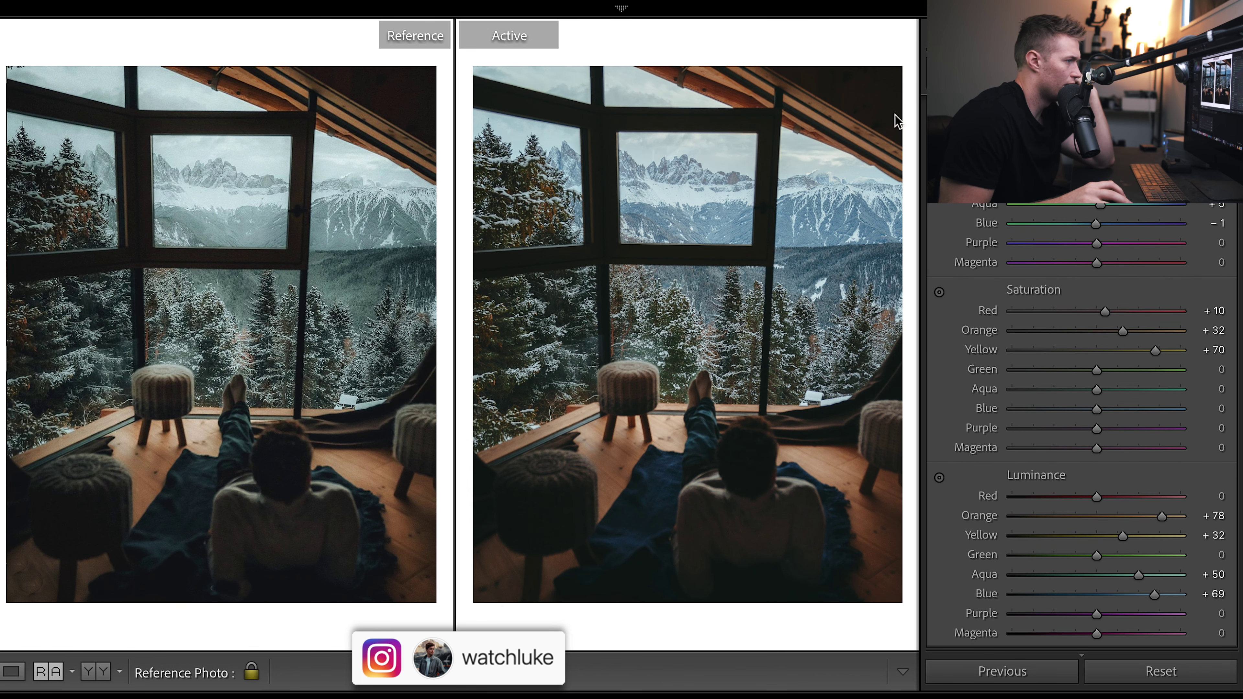
{"action": "left_click", "coordinate": [1031, 371]}
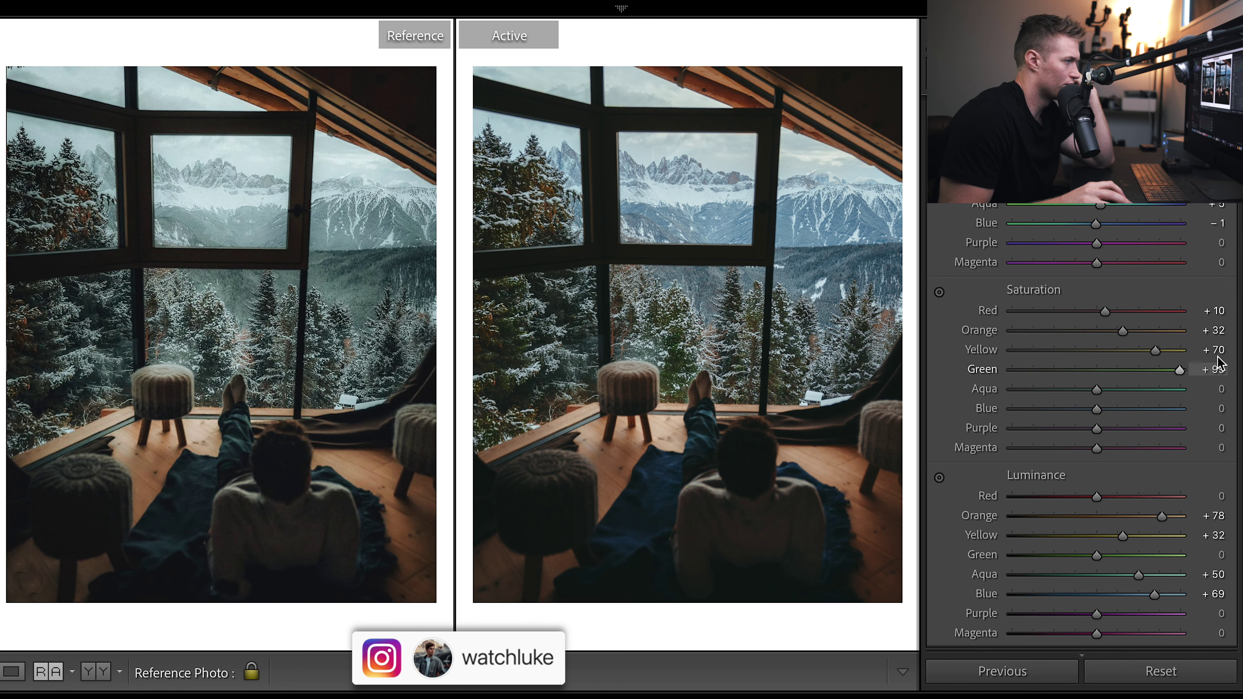
{"action": "left_click_drag", "start_coordinate": [1046, 378], "coordinate": [1026, 376]}
{"action": "left_click", "coordinate": [1051, 390]}
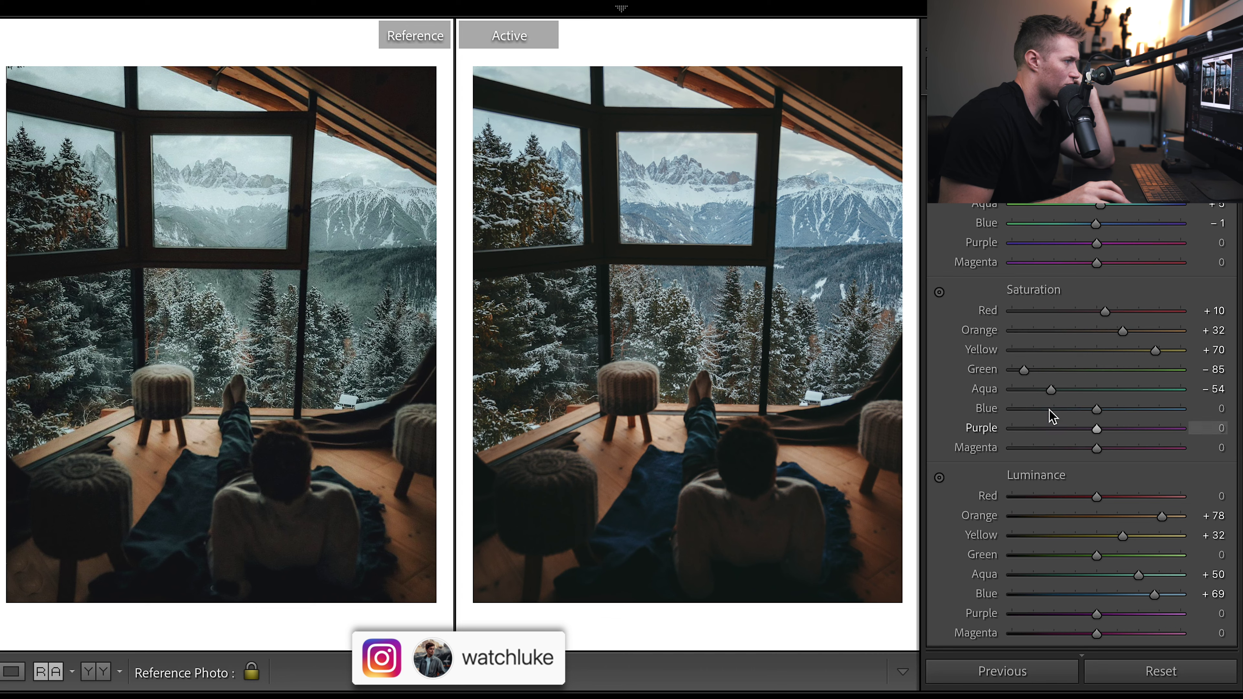
Step: Set the HSL saturation to −31 for blue, trying −63 first, and to −36 for aqua
{"action": "left_click", "coordinate": [1048, 409]}
{"action": "left_click_drag", "start_coordinate": [1048, 407], "coordinate": [1043, 405]}
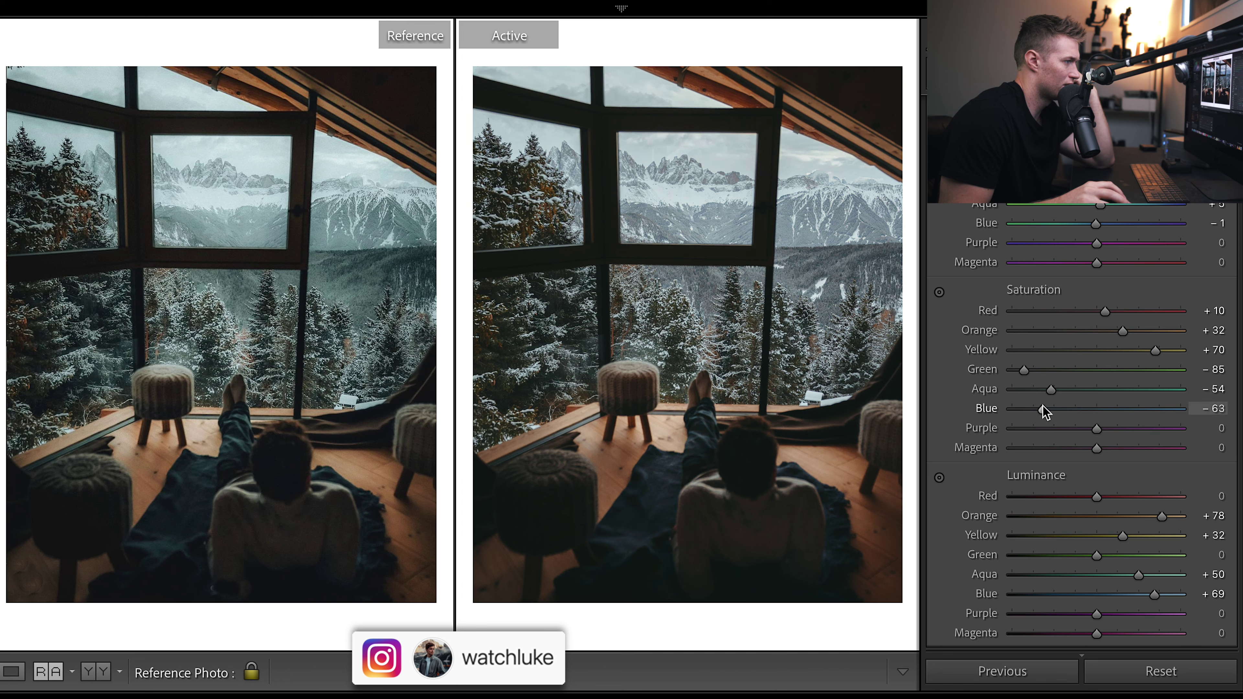
{"action": "scroll", "coordinate": [1043, 408], "scroll_direction": "up", "scroll_amount": 1}
{"action": "left_click_drag", "start_coordinate": [1041, 449], "coordinate": [1070, 450]}
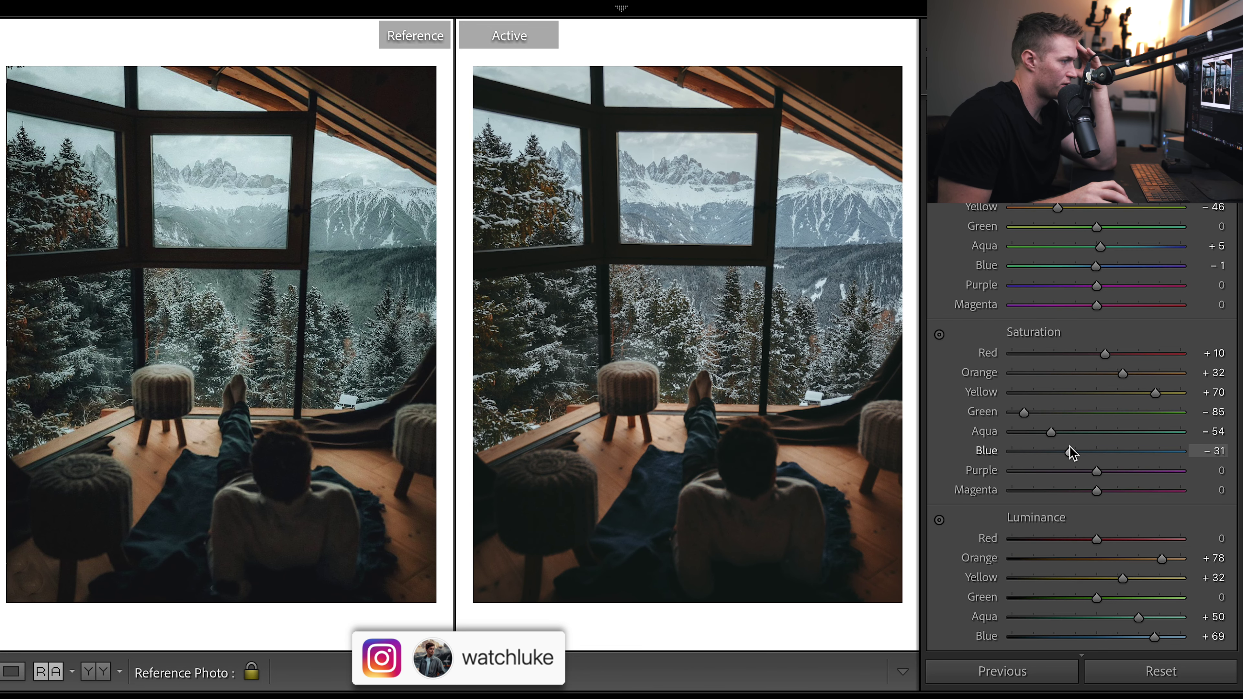
{"action": "left_click", "coordinate": [1066, 432]}
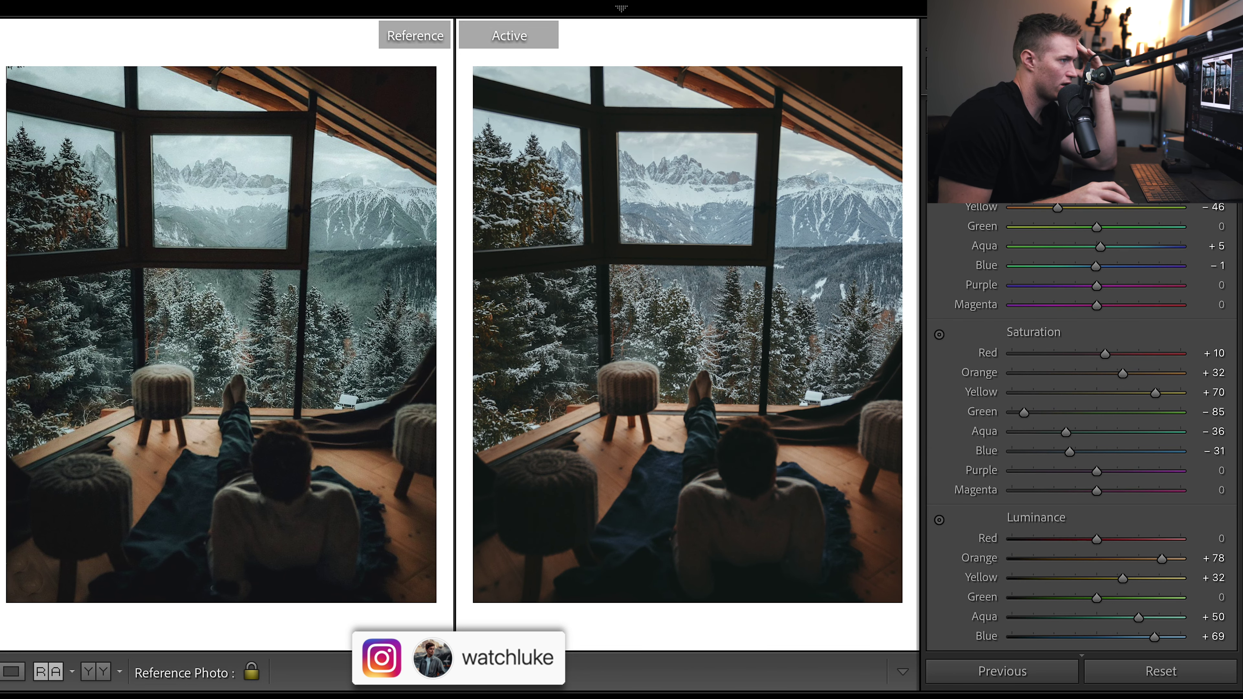
Step: Set the colour grading highlights saturation to 10 and the blending to 100
{"action": "scroll", "coordinate": [1082, 426], "scroll_direction": "down", "scroll_amount": 12}
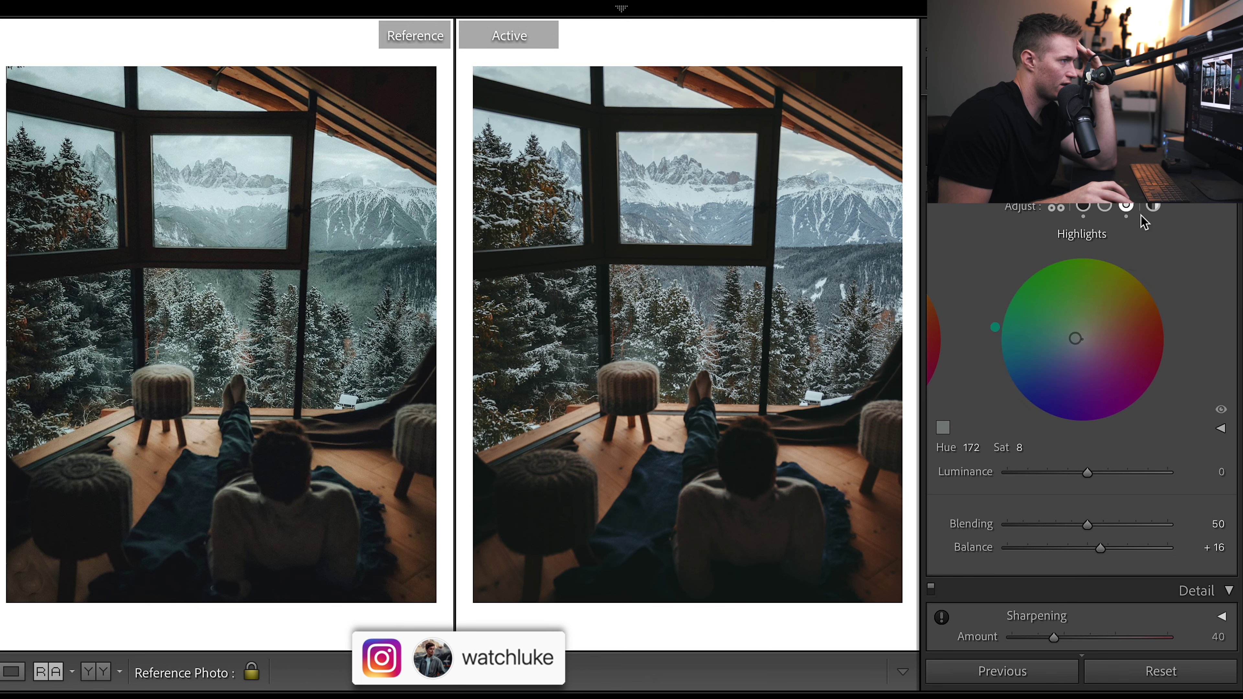
{"action": "left_click", "coordinate": [1016, 446]}
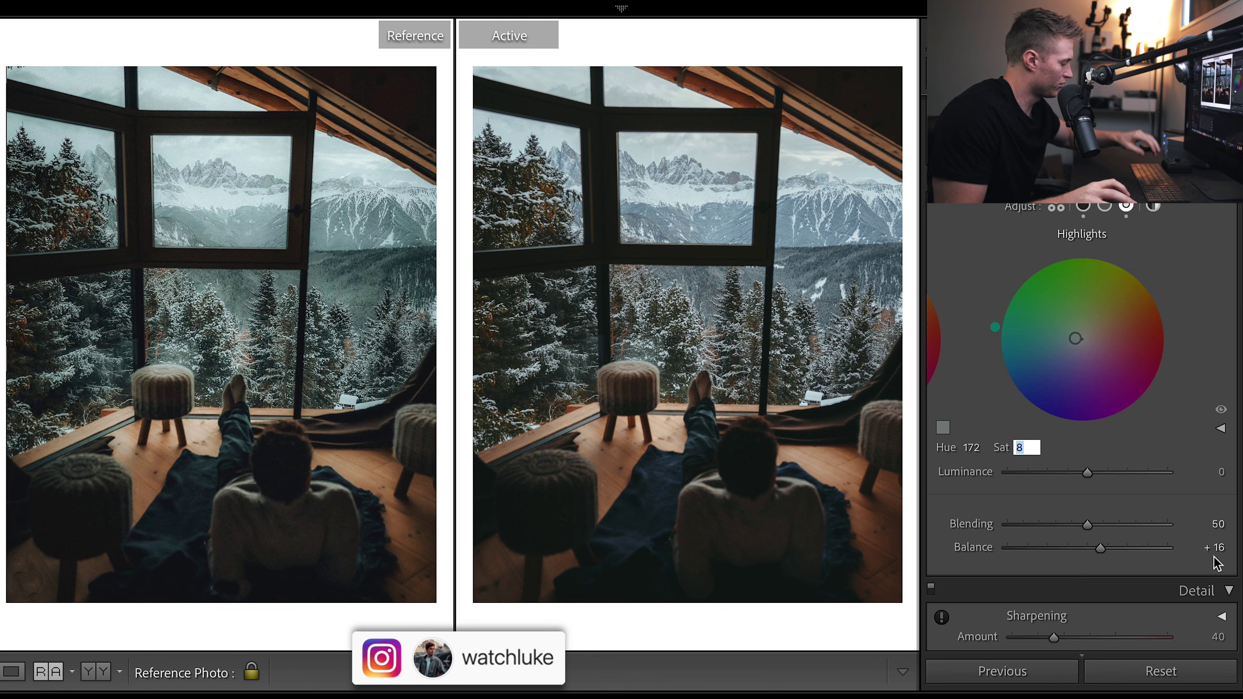
{"action": "type", "text": "10"}
{"action": "key", "text": "Return"}
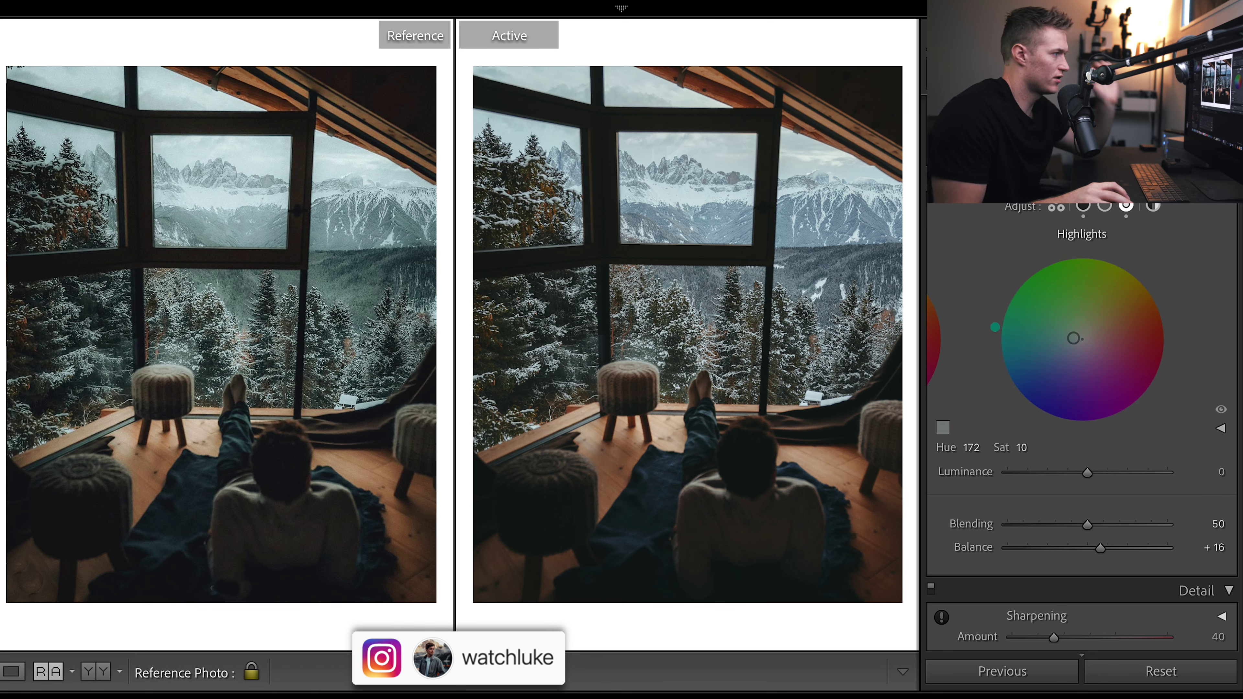
{"action": "scroll", "coordinate": [1082, 392], "scroll_direction": "up", "scroll_amount": 10}
{"action": "scroll", "coordinate": [1082, 392], "scroll_direction": "down", "scroll_amount": 10}
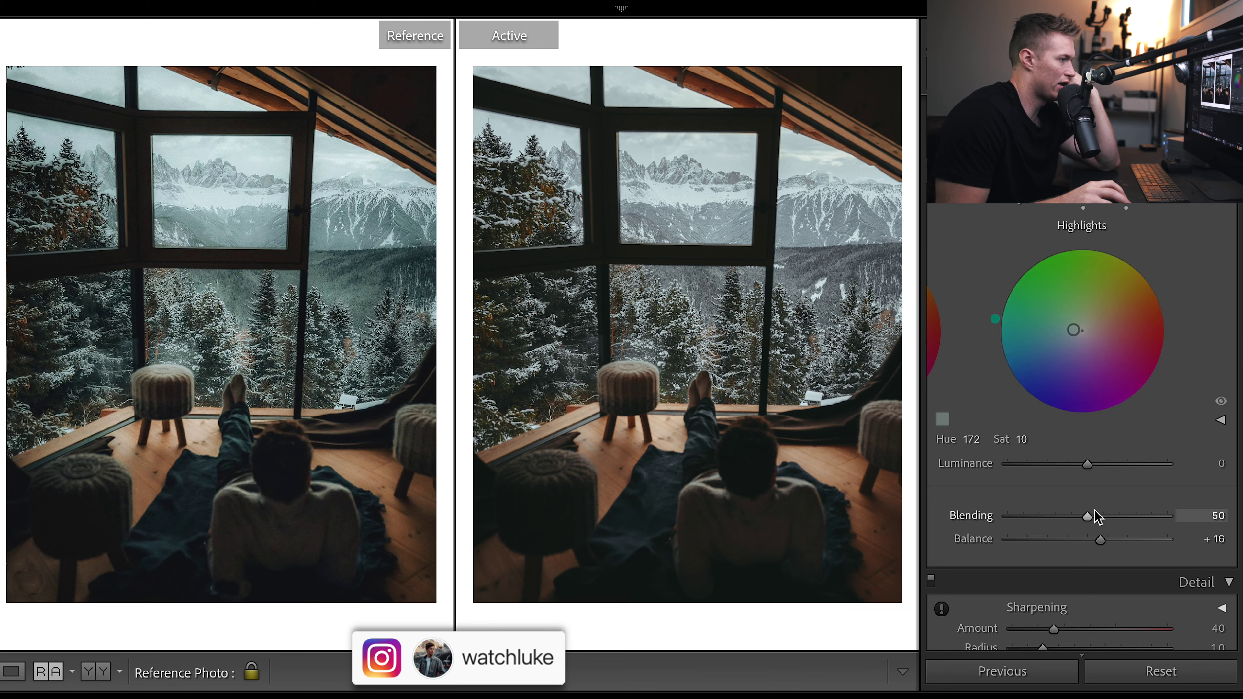
{"action": "left_click_drag", "start_coordinate": [1087, 516], "coordinate": [1209, 514]}
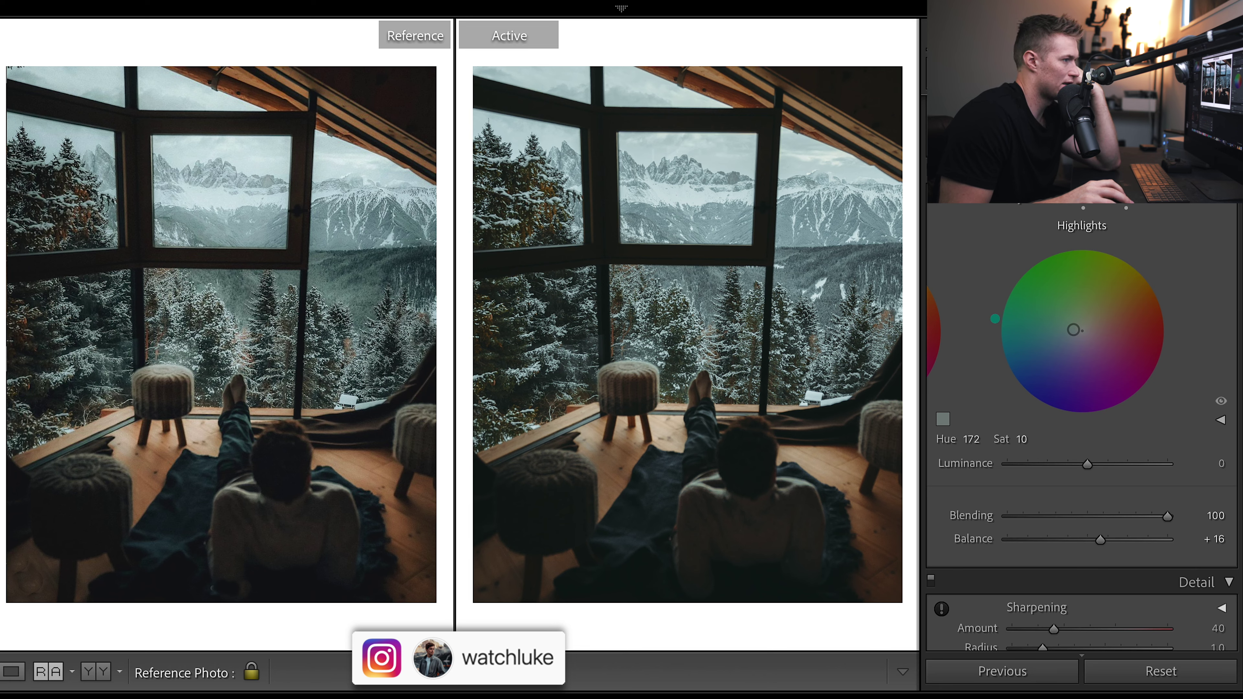
Step: Set the HSL aqua hue to +27, and try shifting the purple hue before resetting it to 0
{"action": "scroll", "coordinate": [1220, 400], "scroll_direction": "up", "scroll_amount": 10}
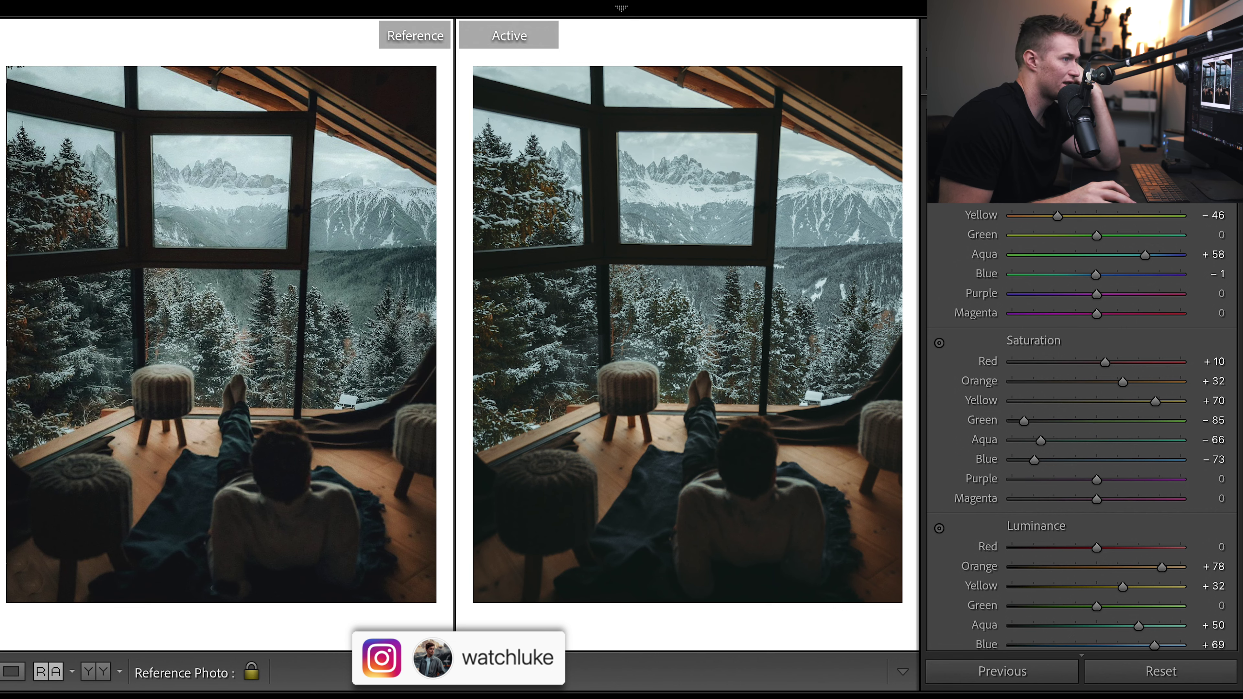
{"action": "left_click_drag", "start_coordinate": [1145, 254], "coordinate": [1118, 270]}
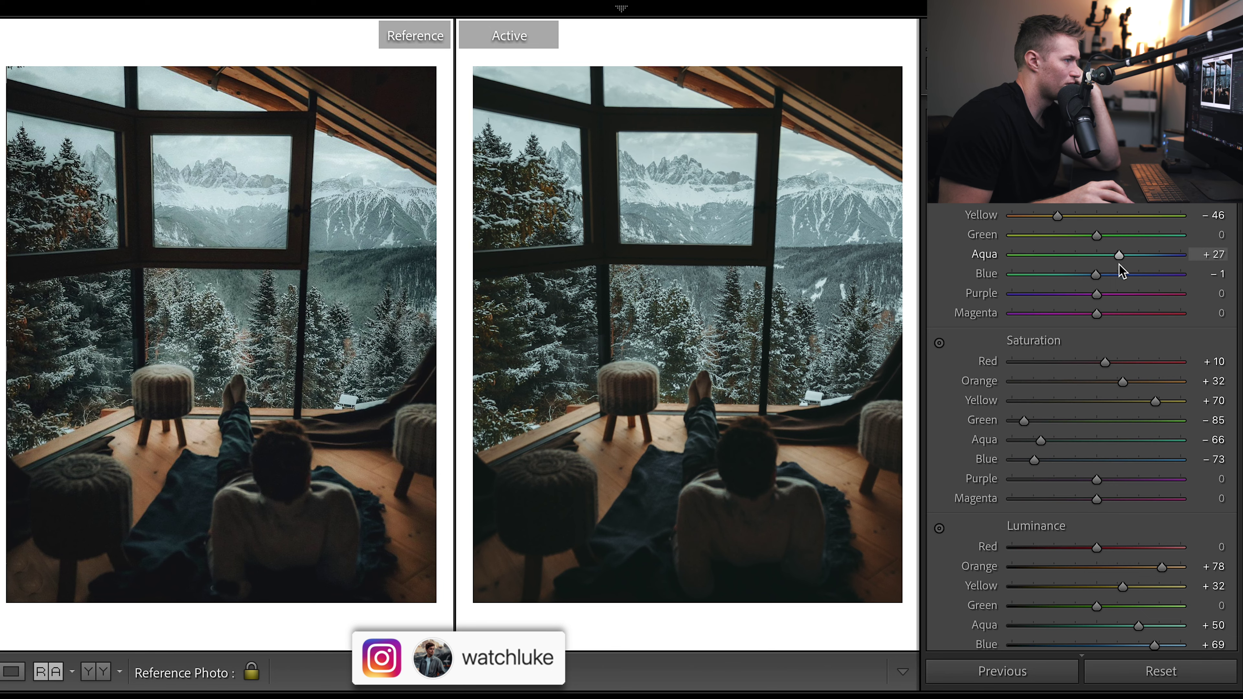
{"action": "left_click_drag", "start_coordinate": [1056, 294], "coordinate": [1180, 294]}
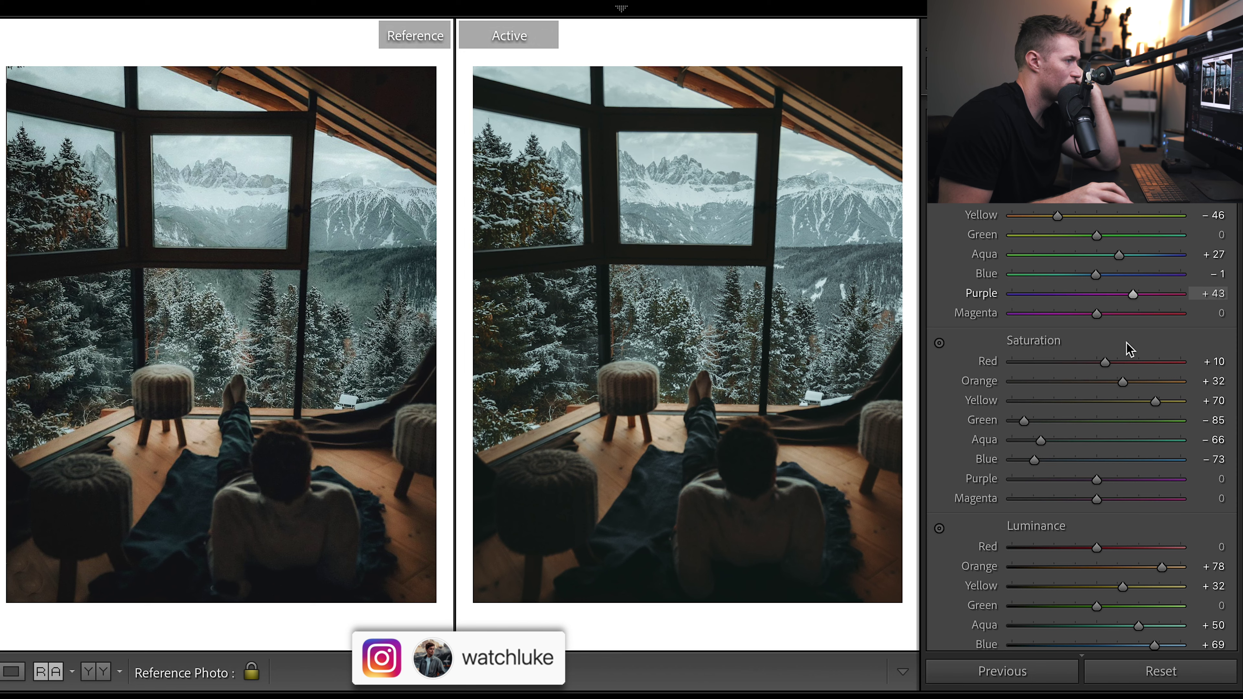
{"action": "double_click", "coordinate": [1099, 294]}
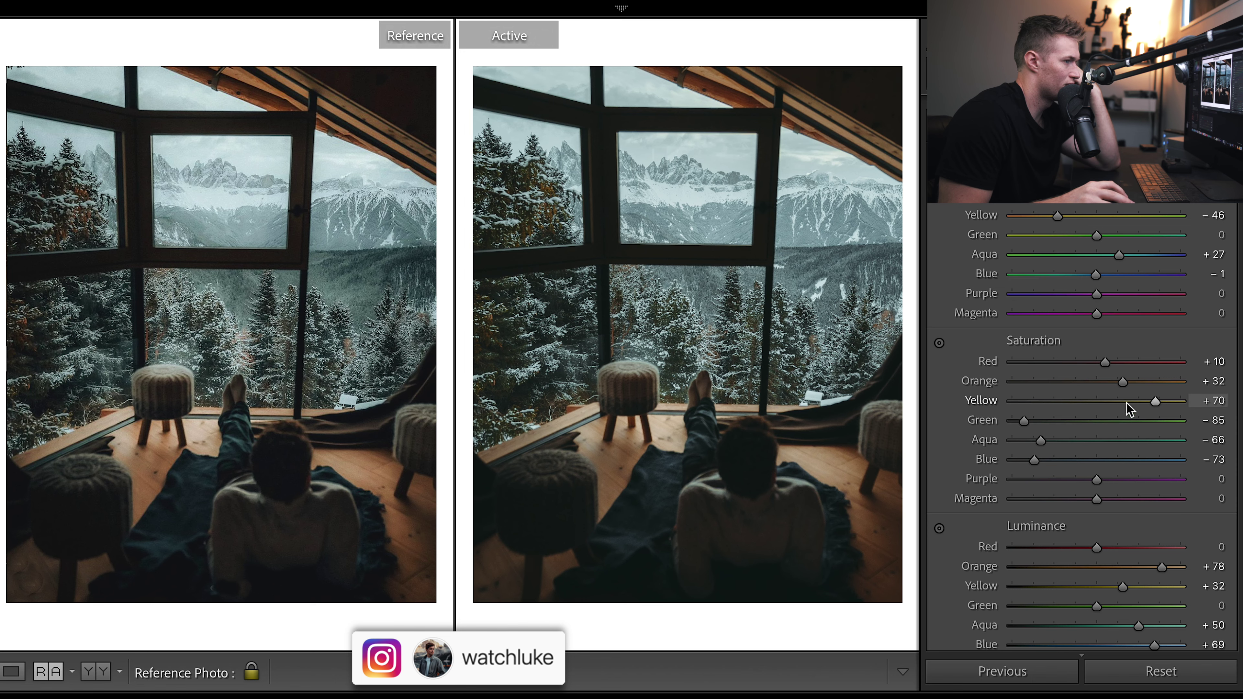
Step: Set the HSL saturation to +72 for yellow, −63 for aqua and −75 for blue, and the luminance to +39 for yellow and +63 for aqua
{"action": "left_click_drag", "start_coordinate": [1155, 403], "coordinate": [1156, 405]}
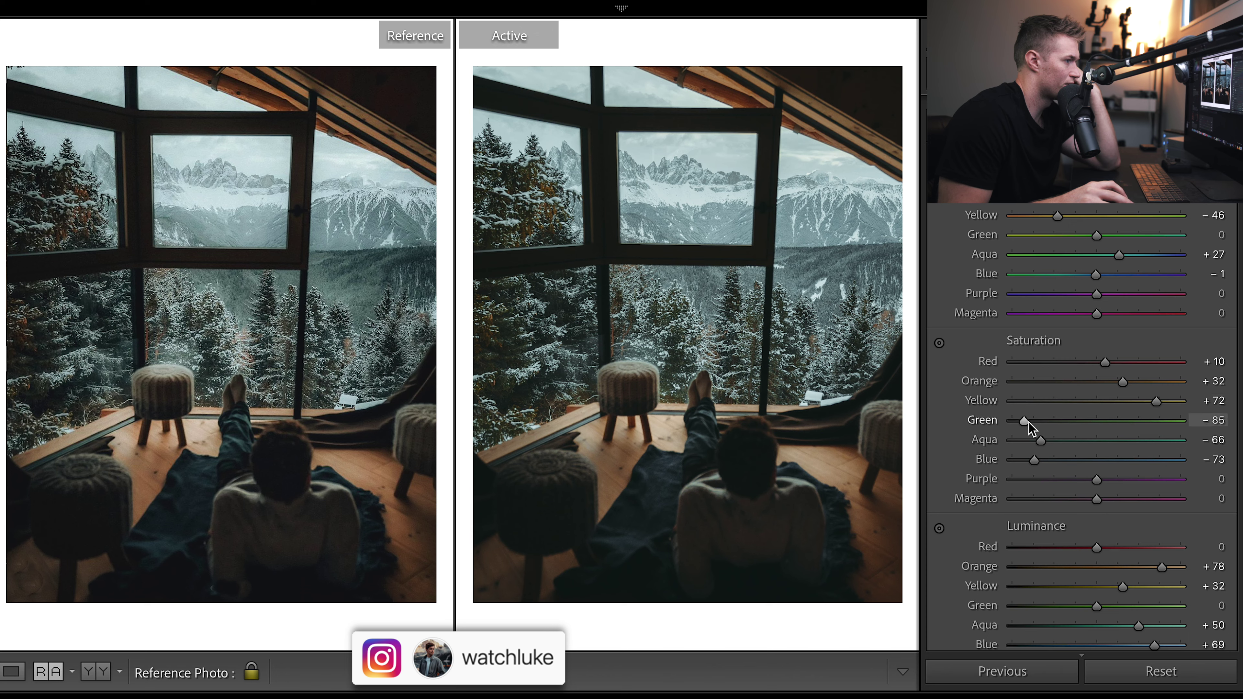
{"action": "scroll", "coordinate": [1029, 429], "scroll_direction": "down", "scroll_amount": 5}
{"action": "scroll", "coordinate": [1094, 254], "scroll_direction": "up", "scroll_amount": 3}
{"action": "scroll", "coordinate": [1097, 280], "scroll_direction": "down", "scroll_amount": 2}
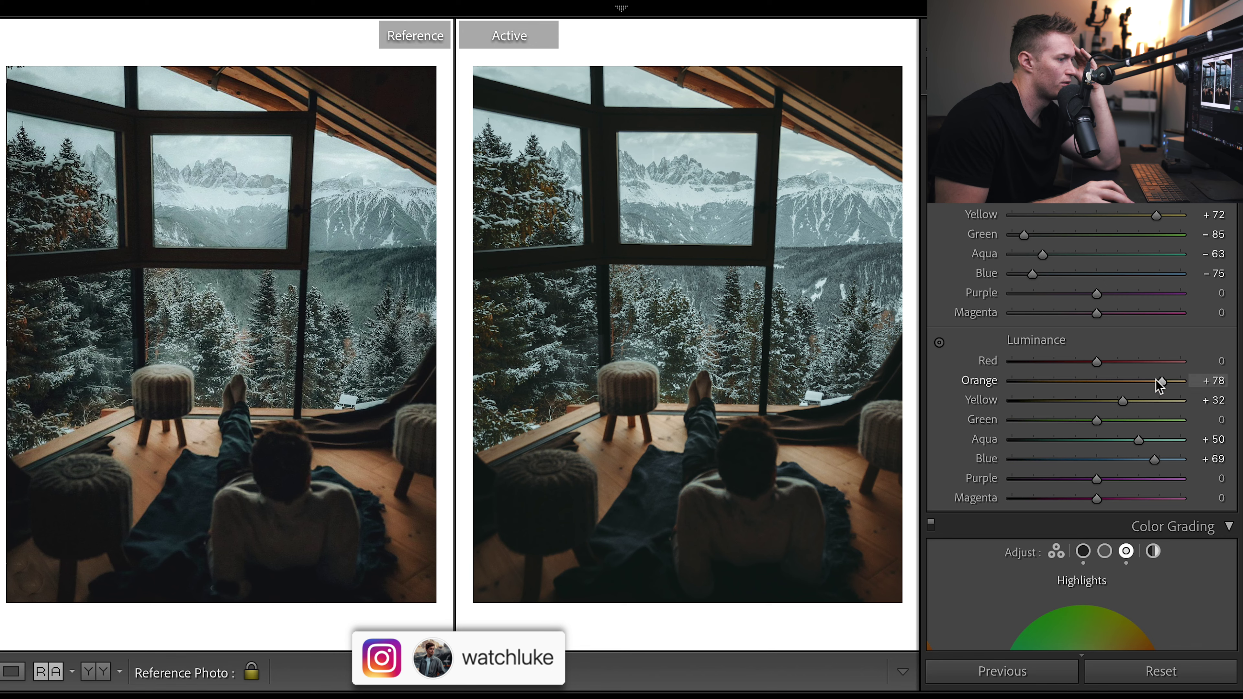
{"action": "left_click_drag", "start_coordinate": [1123, 401], "coordinate": [1150, 436]}
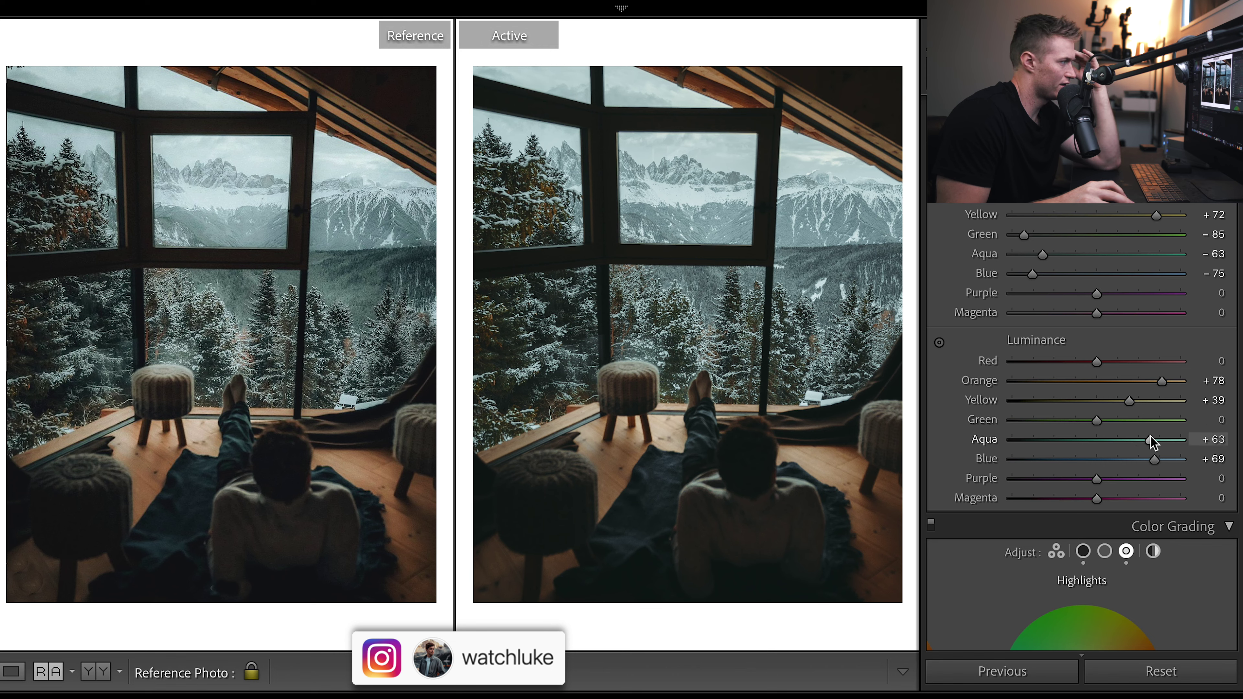
Step: Set the HSL green hue to −100 after trying +100, and the green saturation to −96
{"action": "scroll", "coordinate": [1141, 259], "scroll_direction": "up", "scroll_amount": 5}
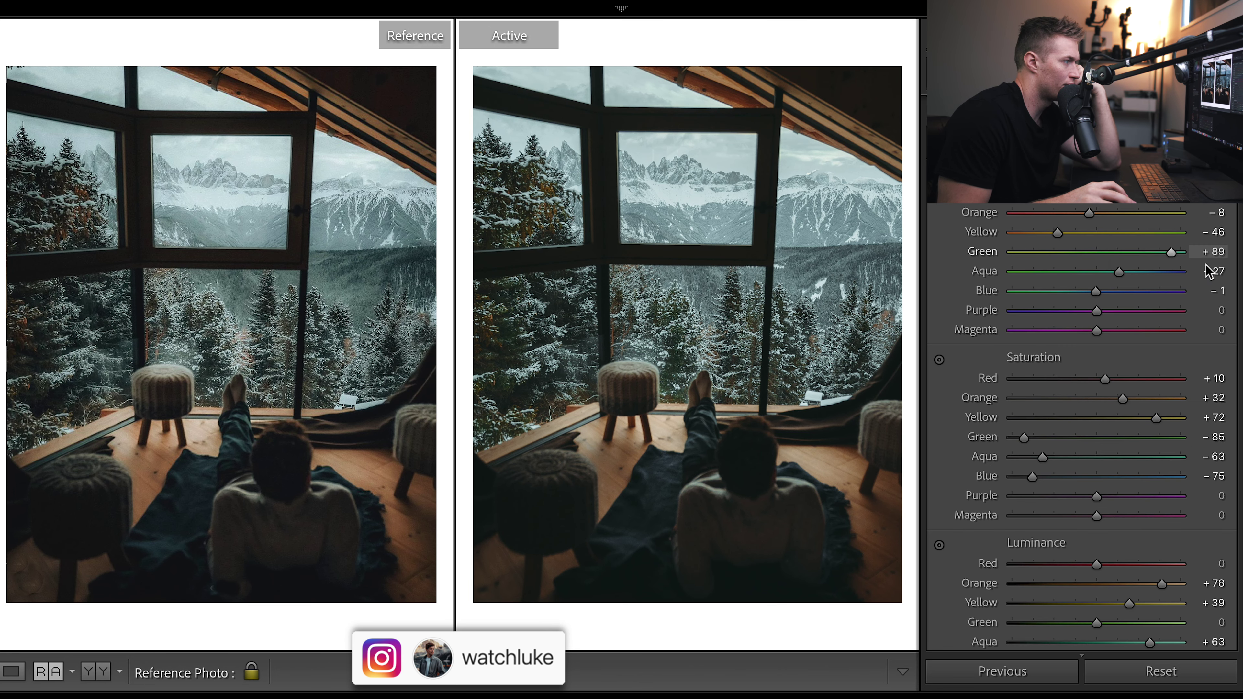
{"action": "left_click_drag", "start_coordinate": [1209, 254], "coordinate": [810, 241]}
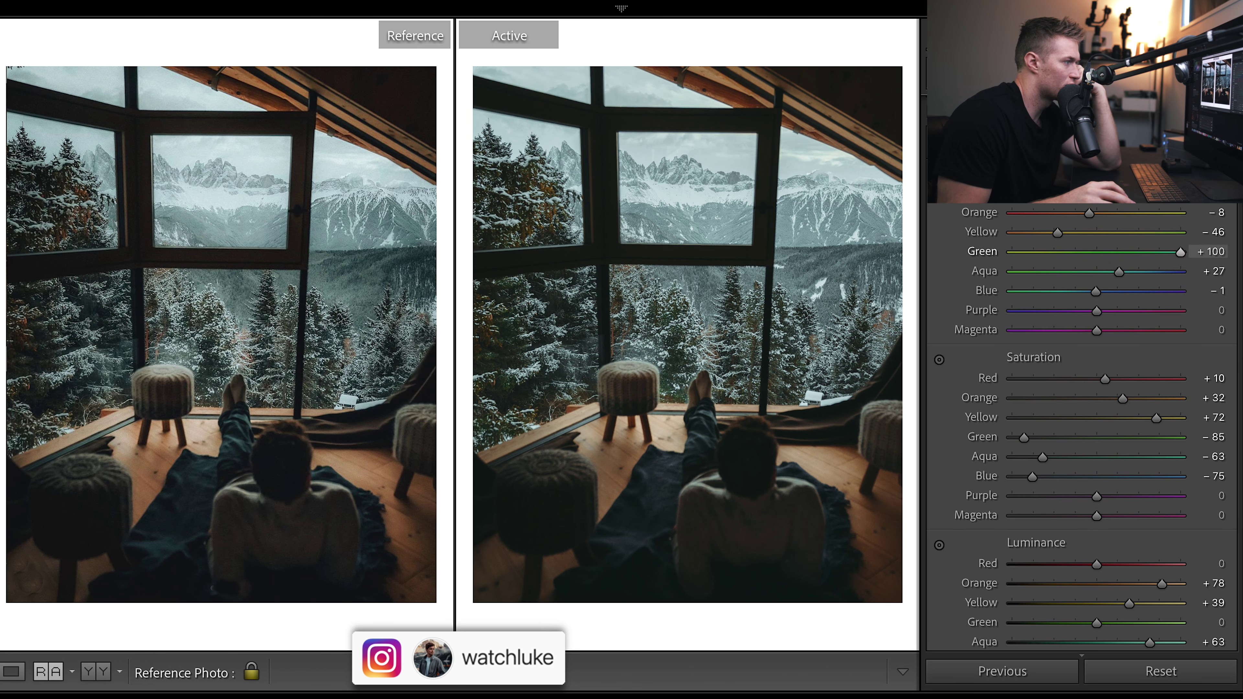
{"action": "key", "text": "ctrl+z"}
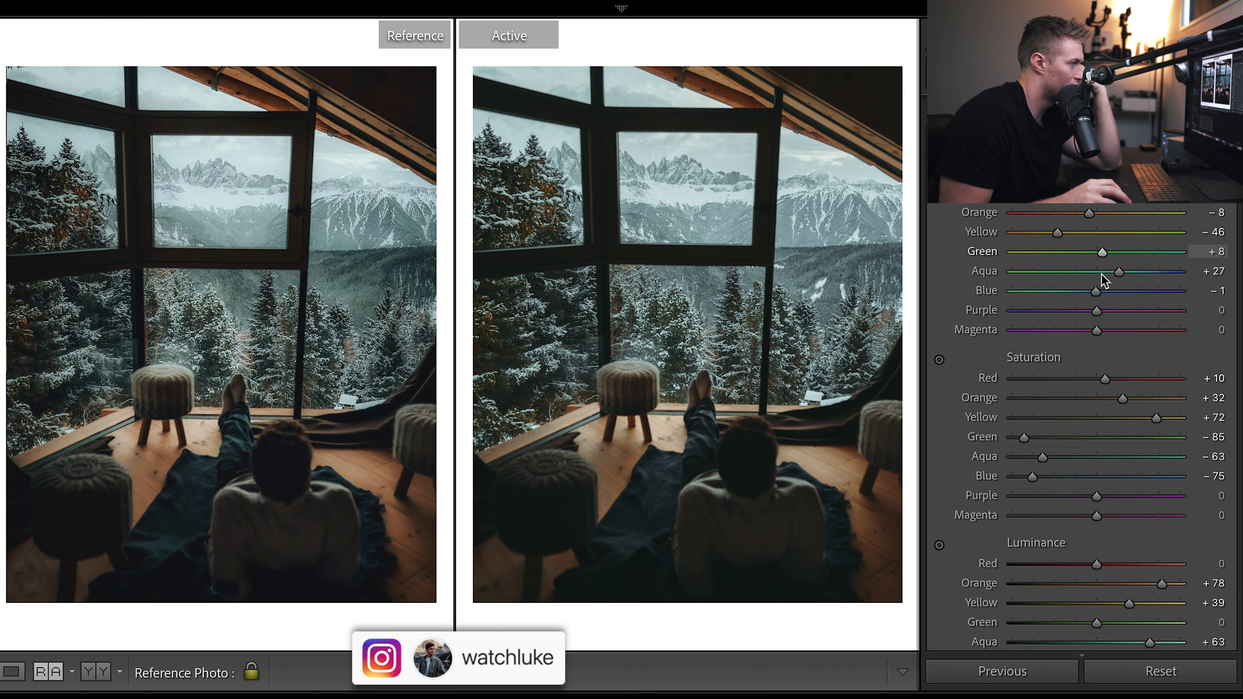
{"action": "left_click_drag", "start_coordinate": [1103, 252], "coordinate": [1012, 252]}
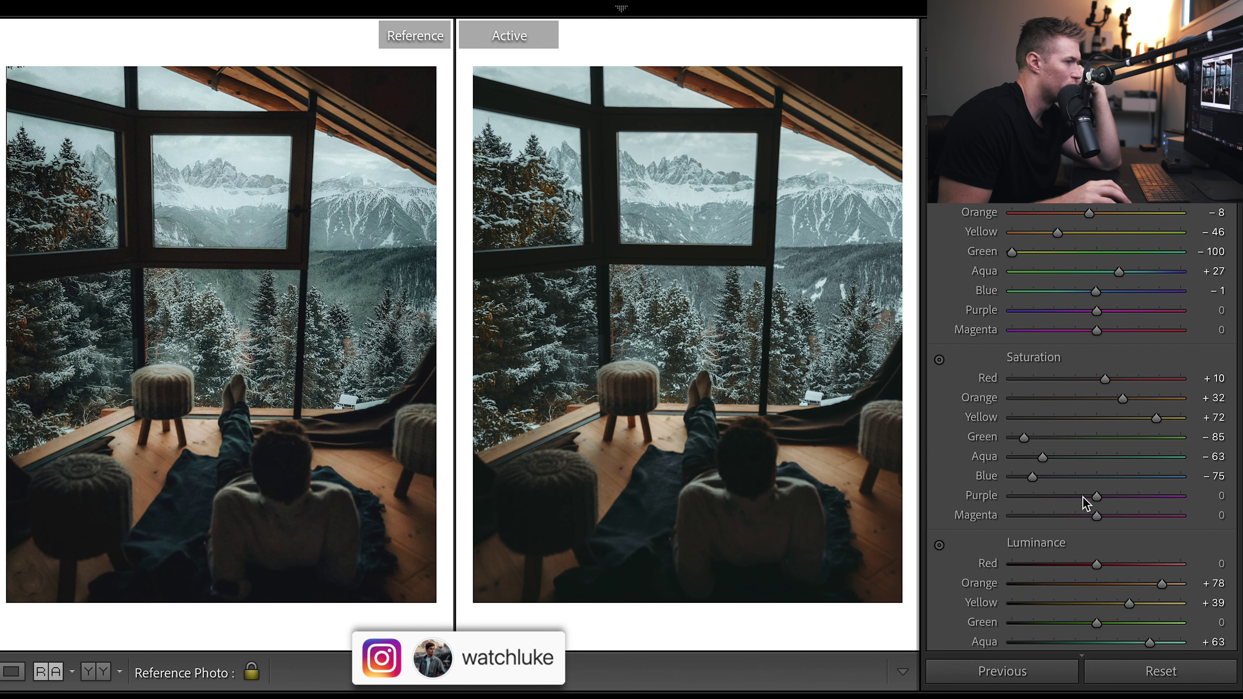
{"action": "left_click_drag", "start_coordinate": [1024, 438], "coordinate": [919, 438]}
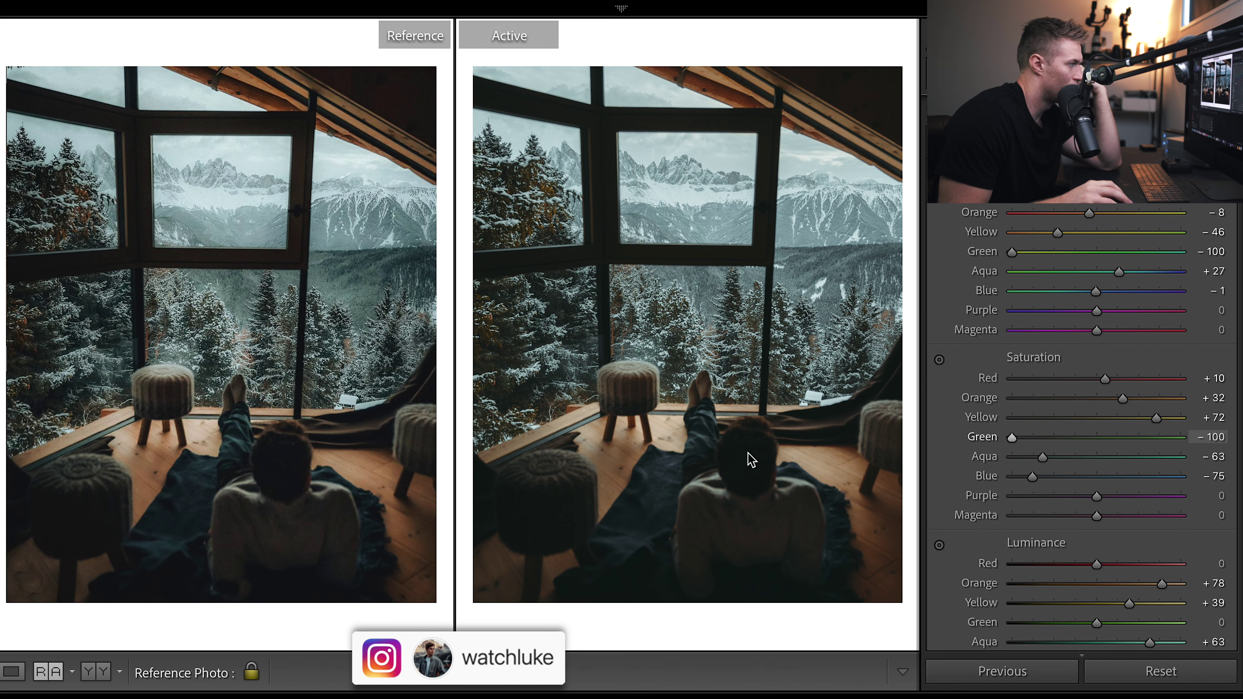
{"action": "left_click_drag", "start_coordinate": [1012, 437], "coordinate": [1015, 437]}
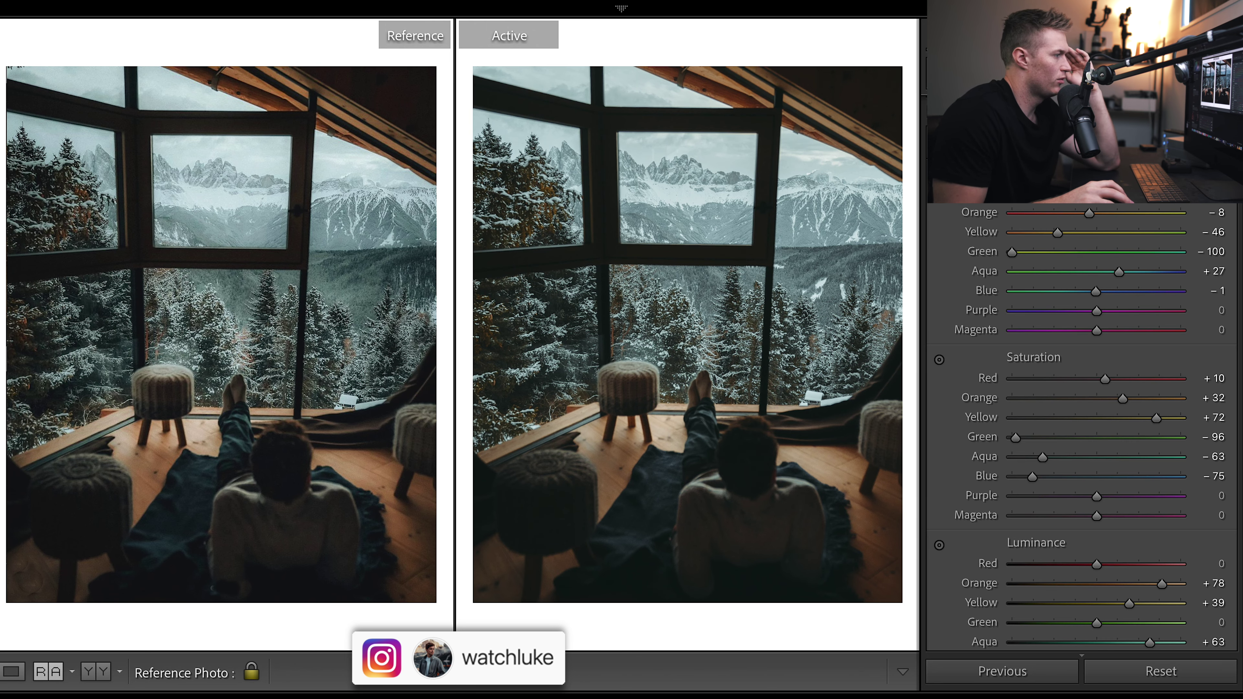
Step: Set the sharpening amount to 115
{"action": "scroll", "coordinate": [1241, 296], "scroll_direction": "down", "scroll_amount": 15}
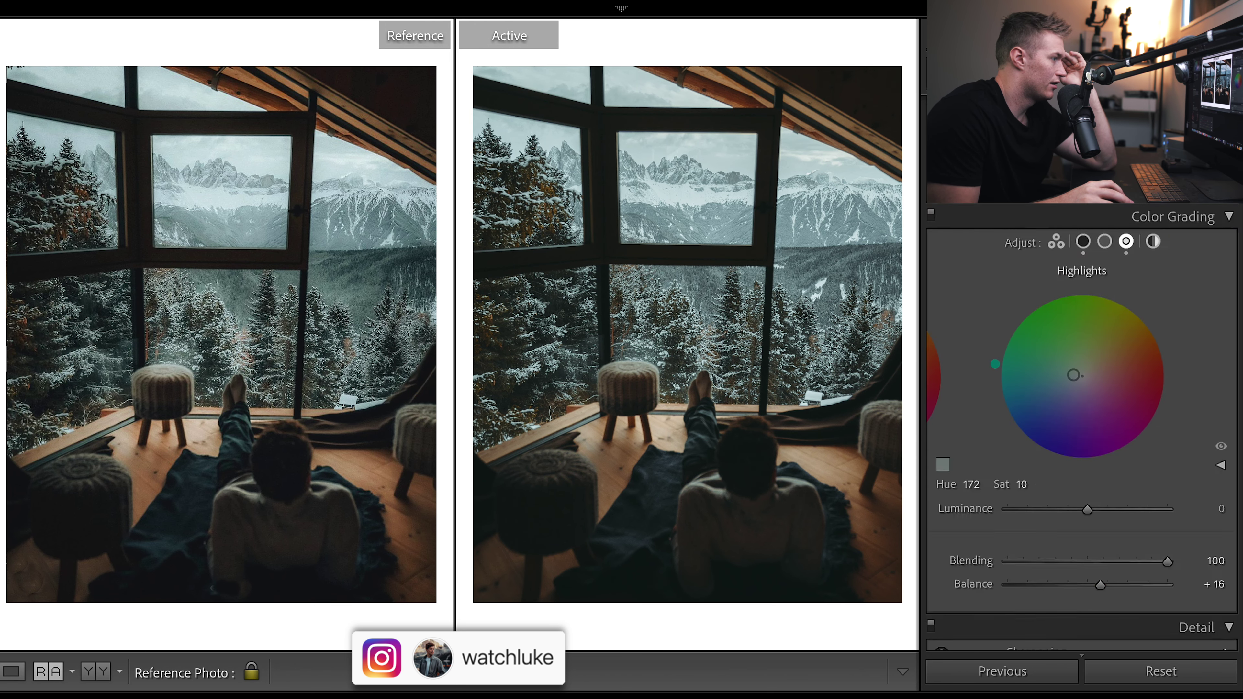
{"action": "scroll", "coordinate": [1096, 365], "scroll_direction": "up", "scroll_amount": 4}
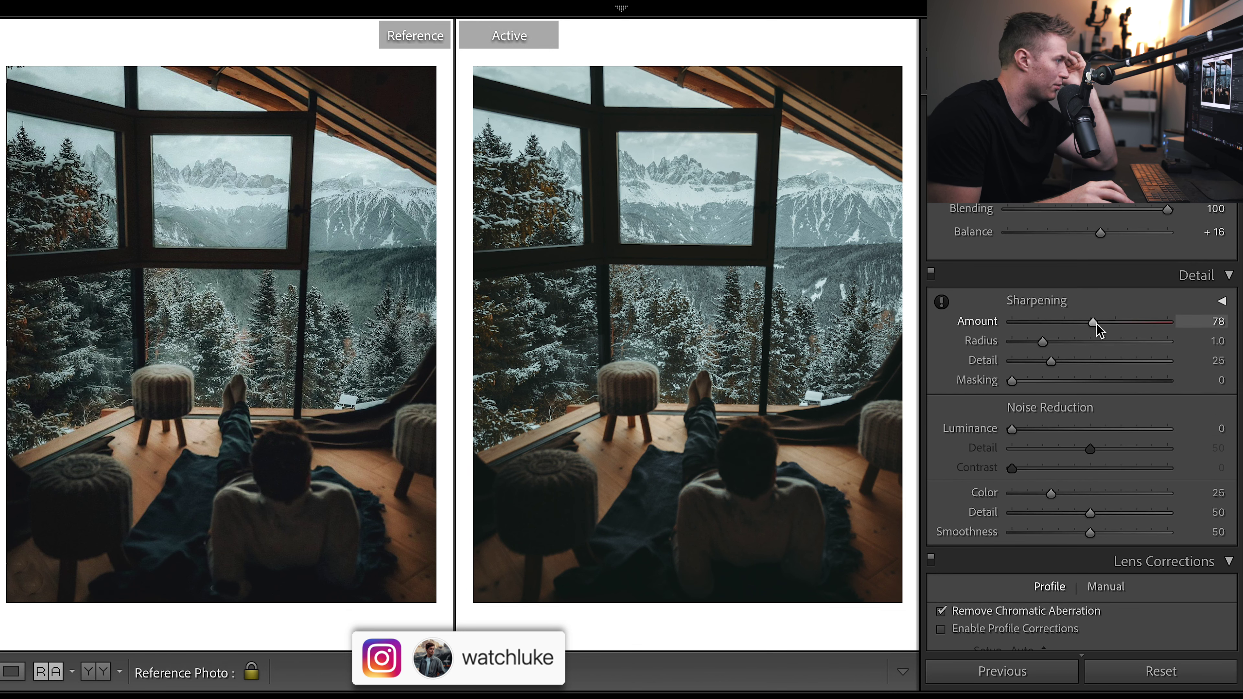
{"action": "left_click_drag", "start_coordinate": [1097, 323], "coordinate": [1132, 321]}
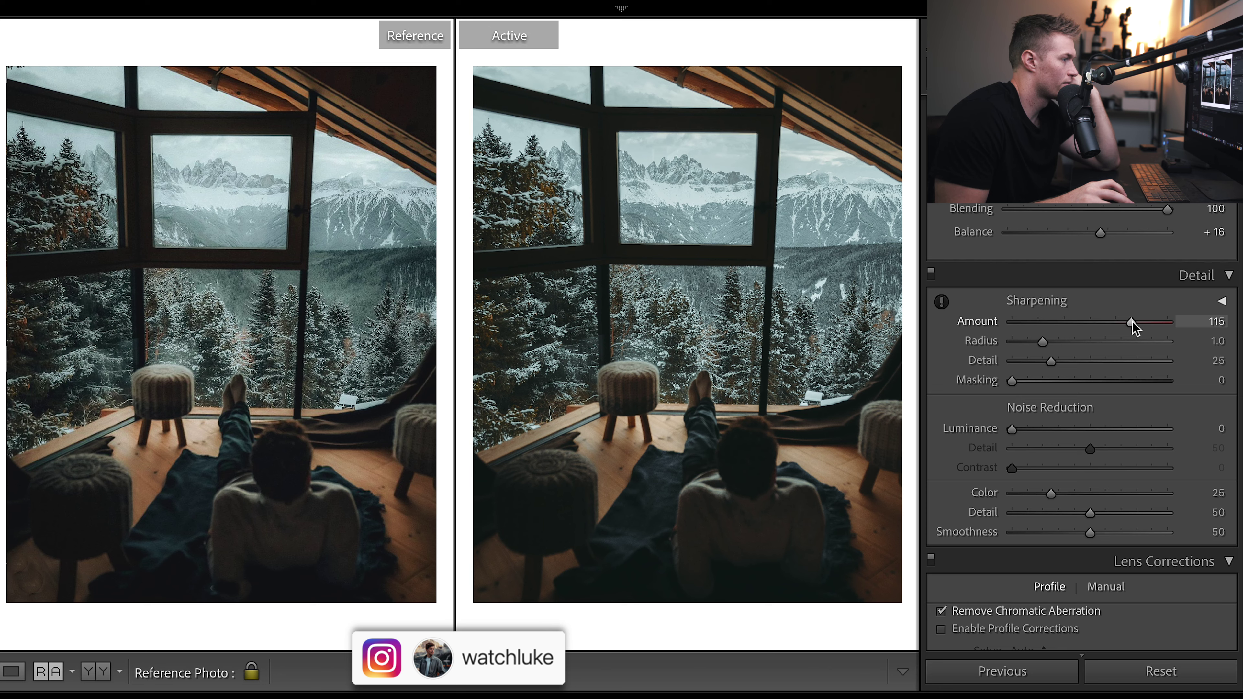
Step: Set the post-crop vignetting amount to −4 with the Highlight Priority style
{"action": "scroll", "coordinate": [1241, 595], "scroll_direction": "down", "scroll_amount": 15}
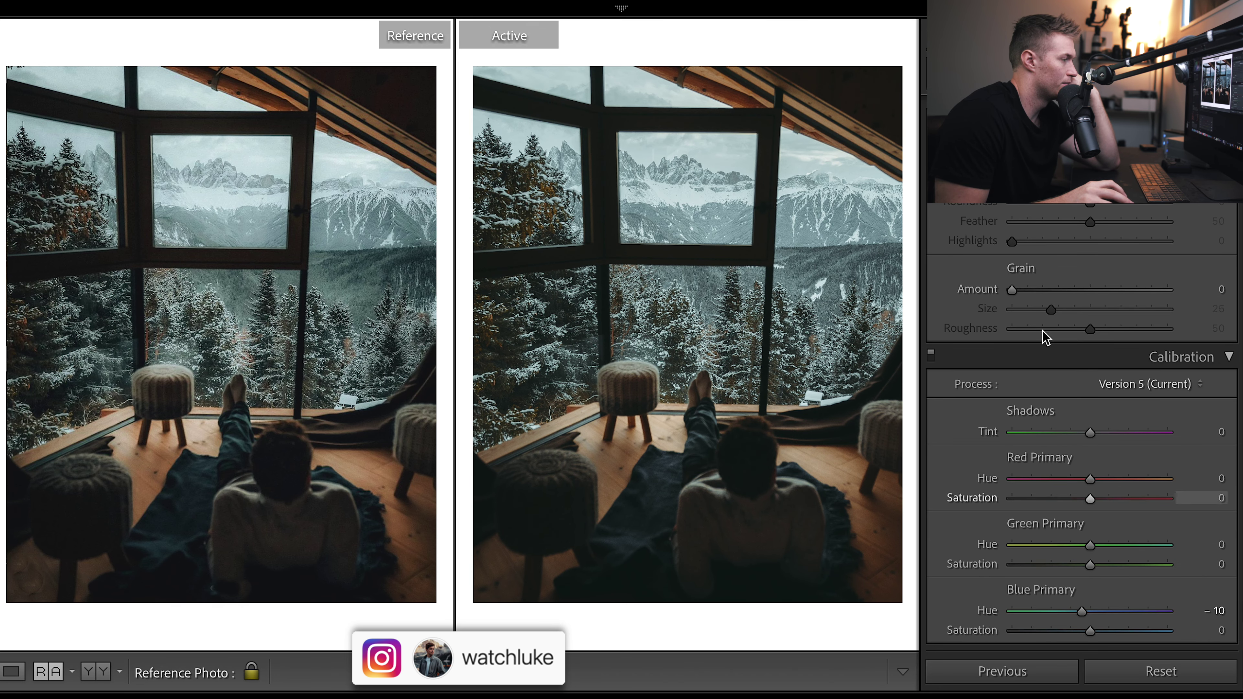
{"action": "scroll", "coordinate": [1194, 490], "scroll_direction": "up", "scroll_amount": 5}
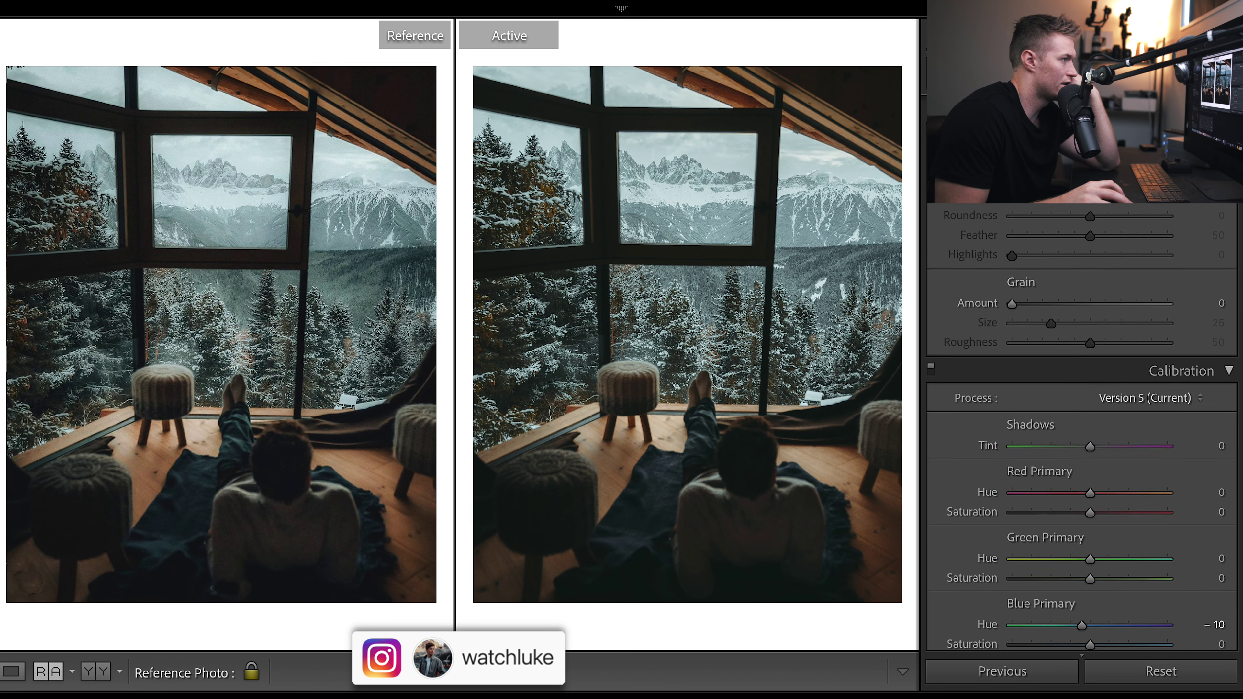
{"action": "left_click_drag", "start_coordinate": [1082, 437], "coordinate": [1090, 439]}
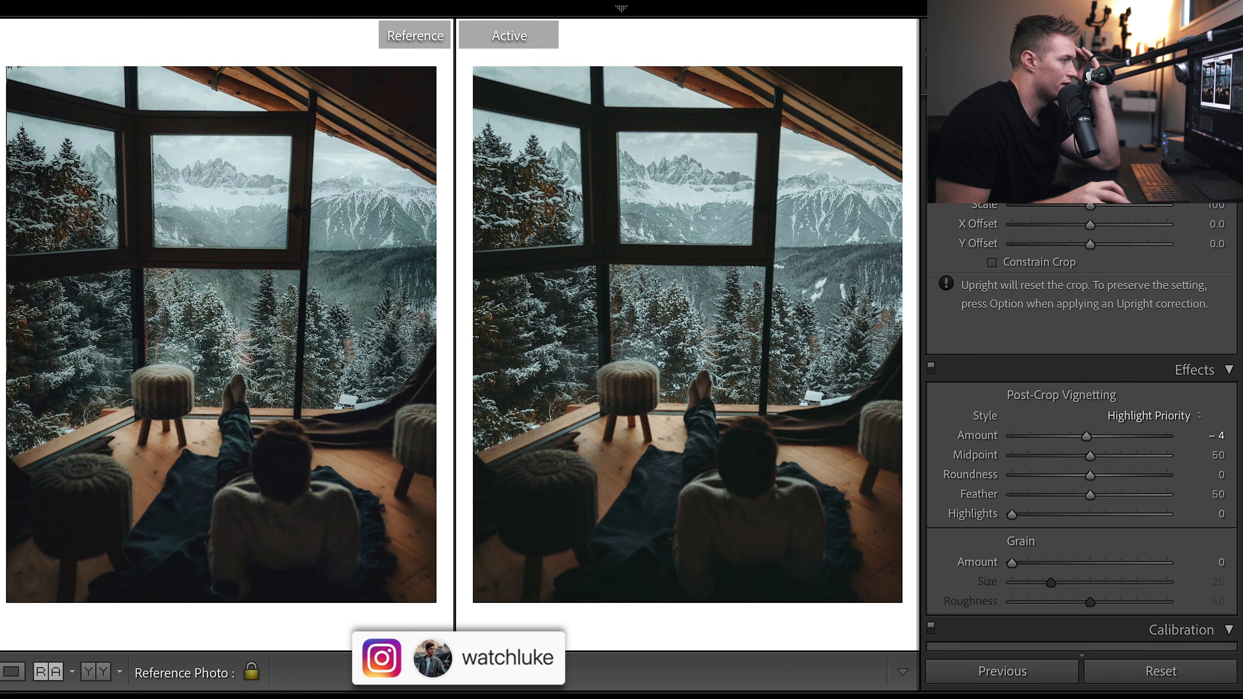
{"action": "scroll", "coordinate": [1204, 522], "scroll_direction": "up", "scroll_amount": 8}
{"action": "scroll", "coordinate": [1013, 365], "scroll_direction": "up", "scroll_amount": 1}
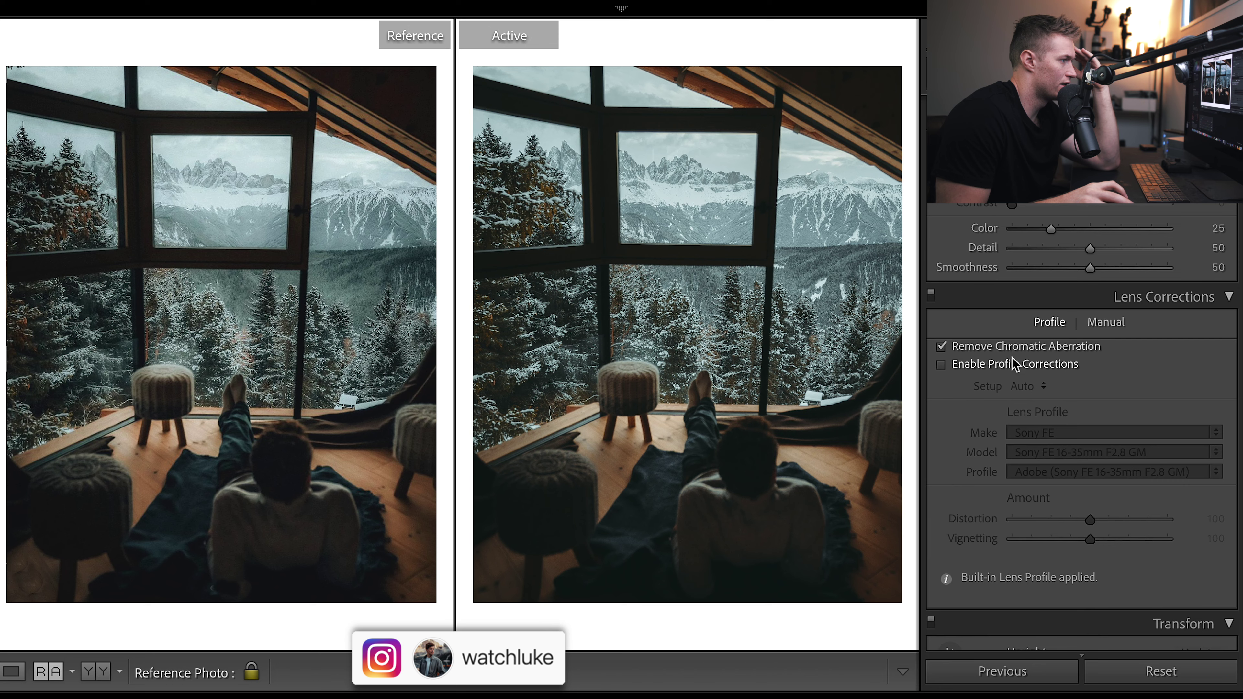
Step: Toggle the lens profile corrections to compare the photo with and without them
{"action": "left_click", "coordinate": [941, 362]}
{"action": "left_click", "coordinate": [941, 362]}
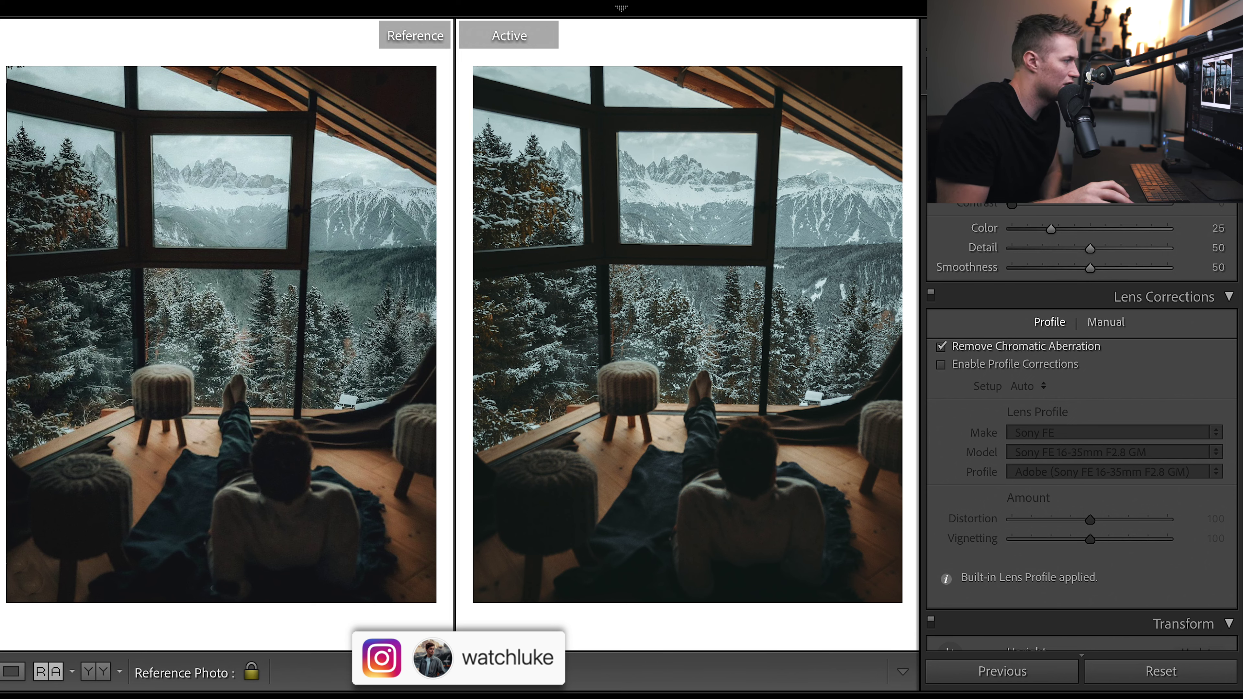
Step: Set the calibration hue of the green primary to +5 after trying −15
{"action": "scroll", "coordinate": [1018, 294], "scroll_direction": "down", "scroll_amount": 10}
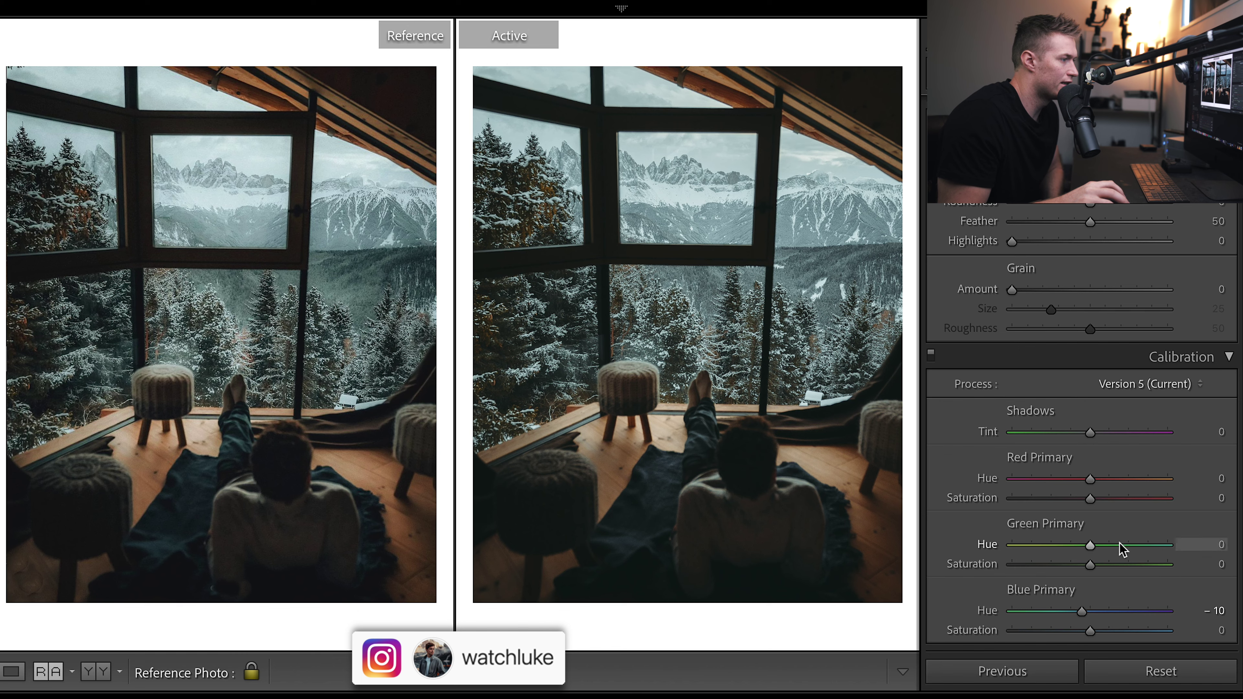
{"action": "mouse_move", "coordinate": [1093, 545]}
{"action": "left_mouse_down"}
{"action": "mouse_move", "coordinate": [1110, 547]}
{"action": "mouse_move", "coordinate": [995, 543]}
{"action": "mouse_move", "coordinate": [1199, 542]}
{"action": "mouse_move", "coordinate": [1069, 544]}
{"action": "mouse_move", "coordinate": [1115, 548]}
{"action": "mouse_move", "coordinate": [1081, 557]}
{"action": "left_mouse_up"}
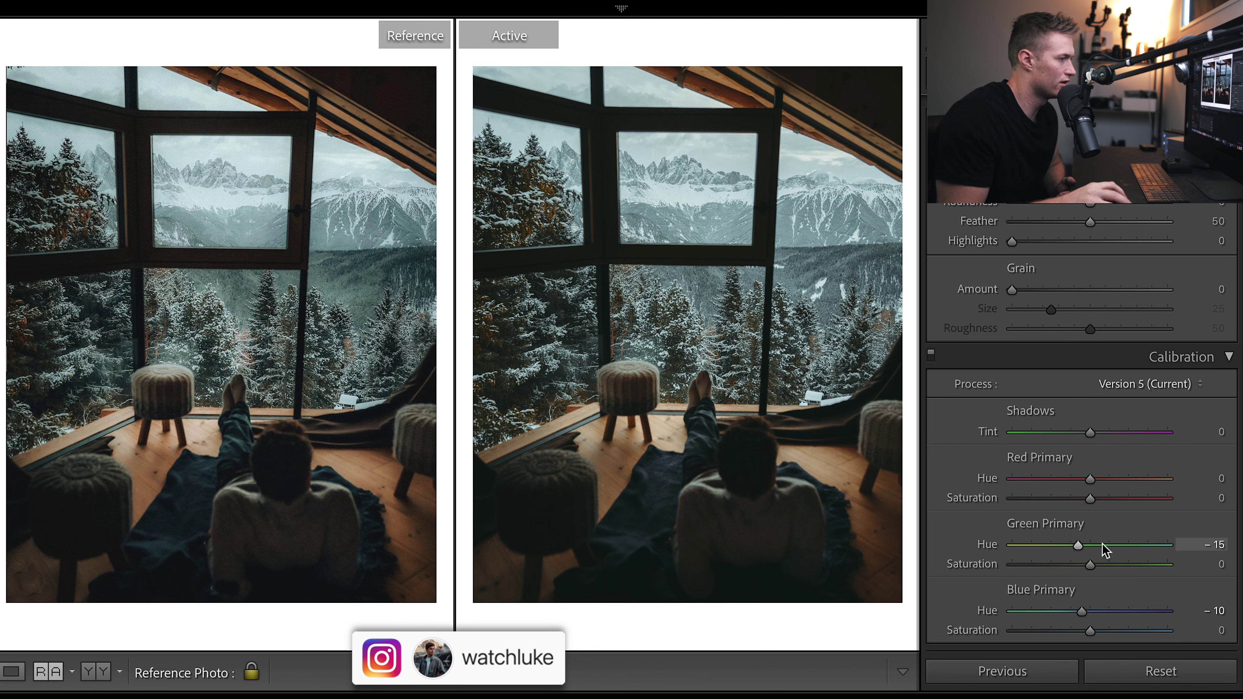
{"action": "left_click", "coordinate": [1091, 549]}
{"action": "left_click_drag", "start_coordinate": [1103, 542], "coordinate": [1098, 545]}
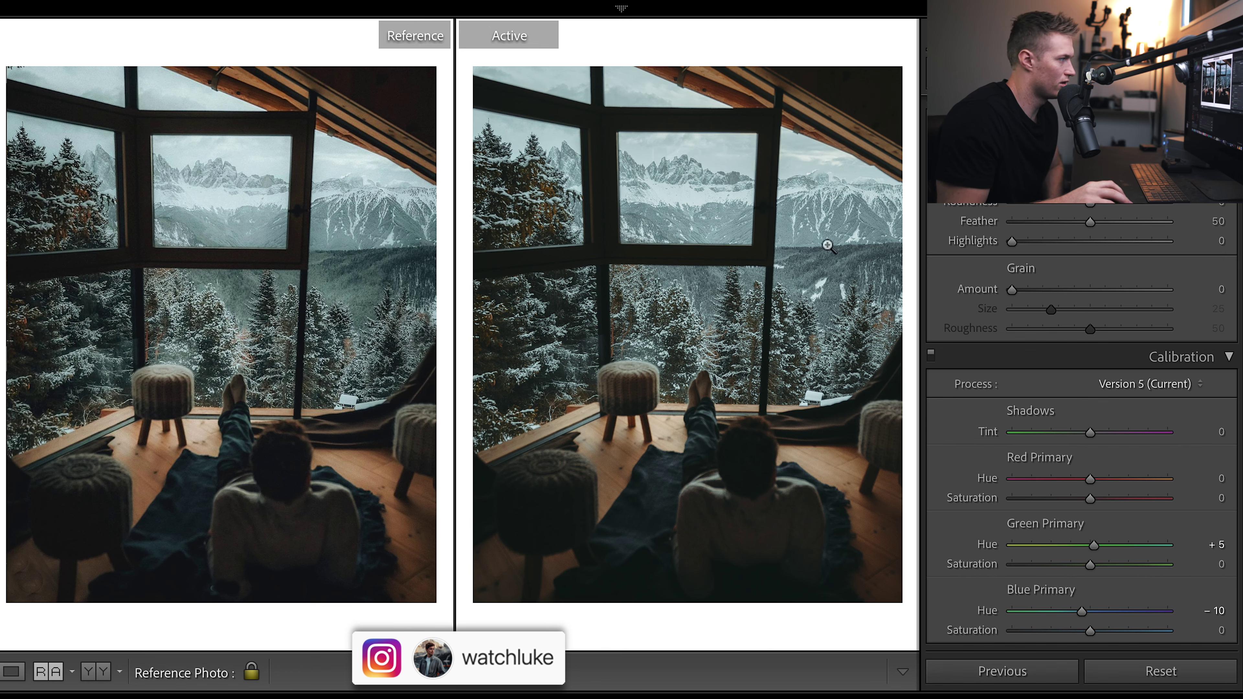
Step: Examine which area the adjustment brush mask on the wooden floor covers, using the mask overlay
{"action": "scroll", "coordinate": [1099, 253], "scroll_direction": "up", "scroll_amount": 15}
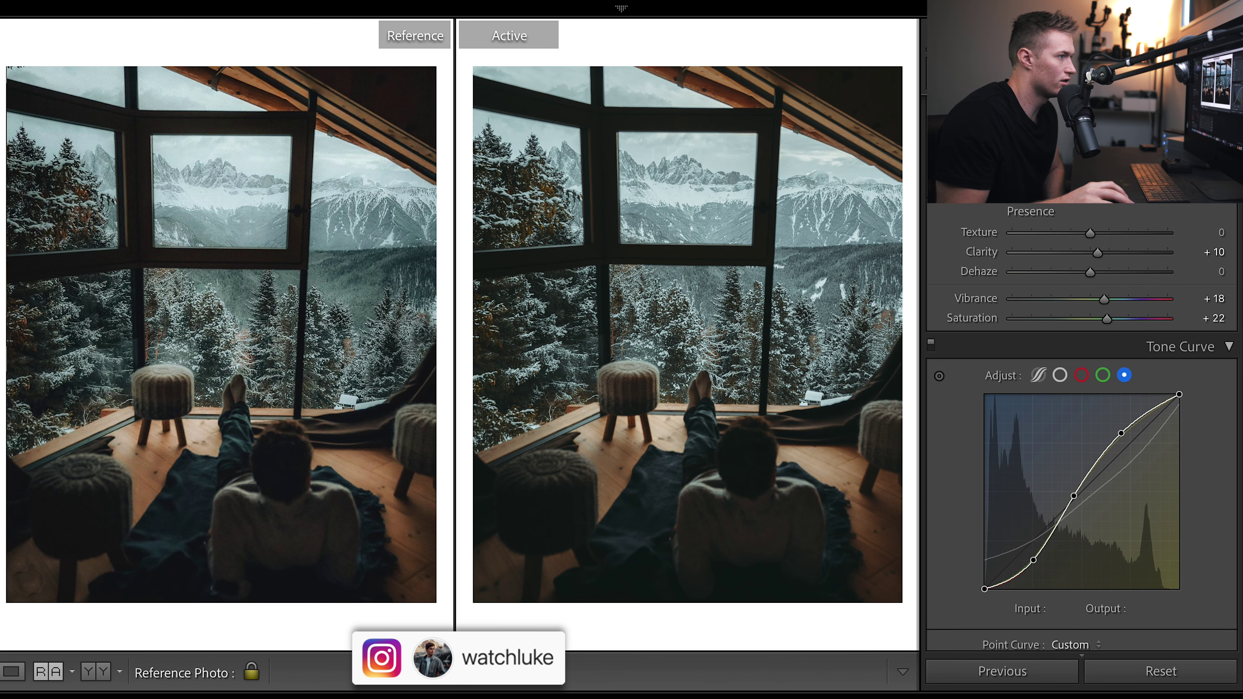
{"action": "scroll", "coordinate": [1101, 179], "scroll_direction": "up", "scroll_amount": 5}
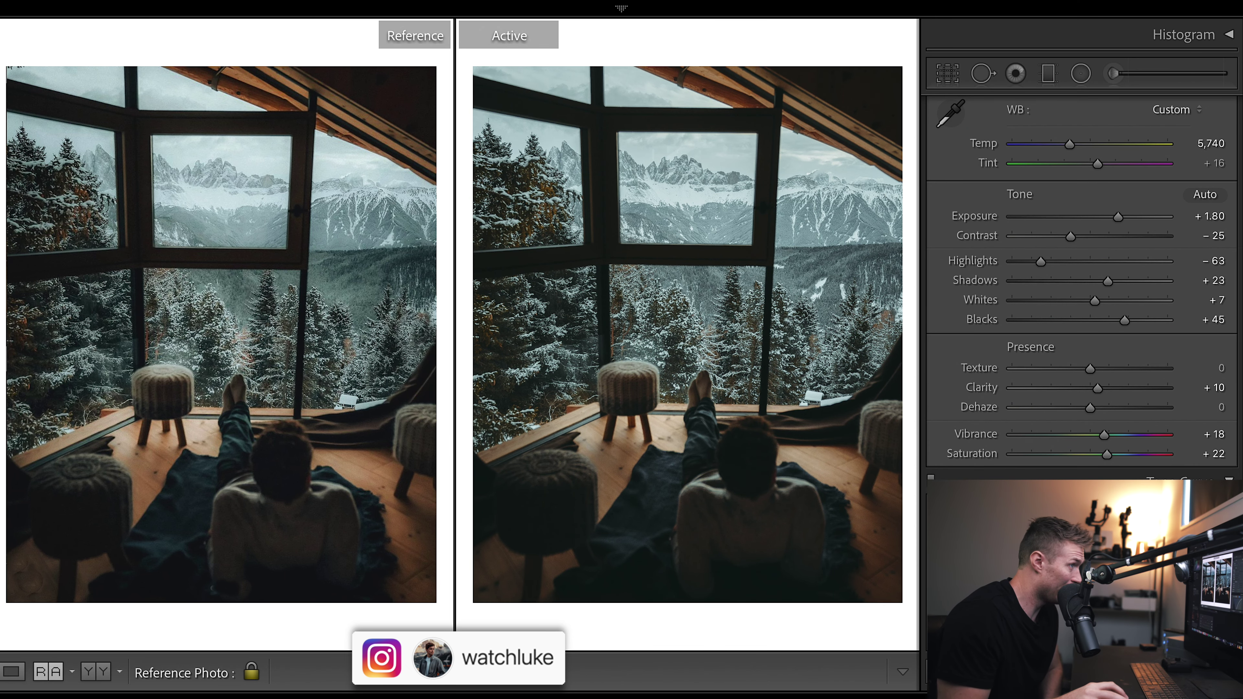
{"action": "left_click", "coordinate": [1114, 74]}
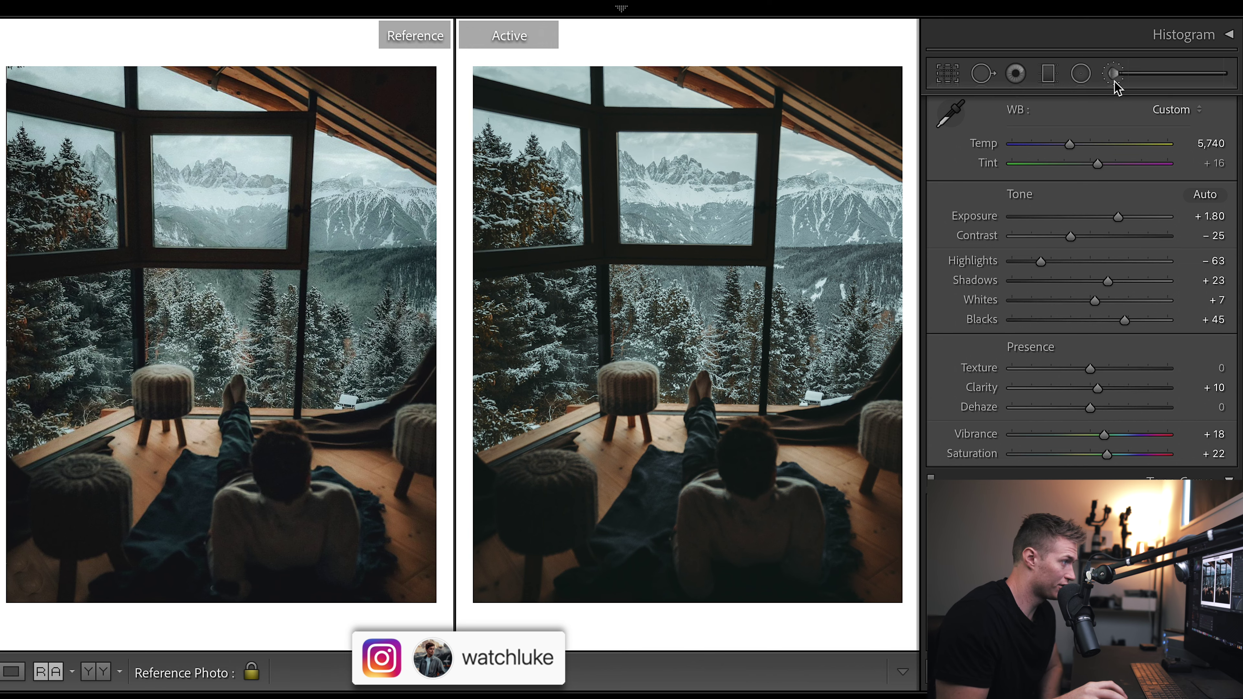
{"action": "left_click", "coordinate": [655, 434]}
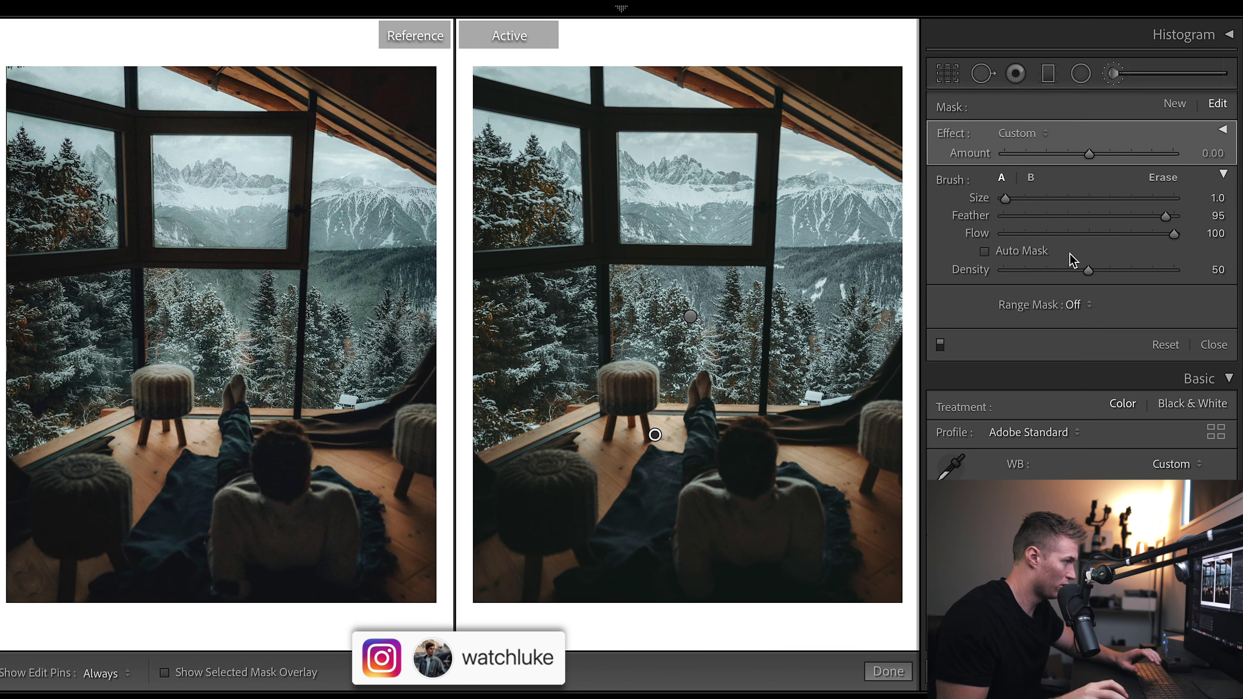
{"action": "key", "text": "o"}
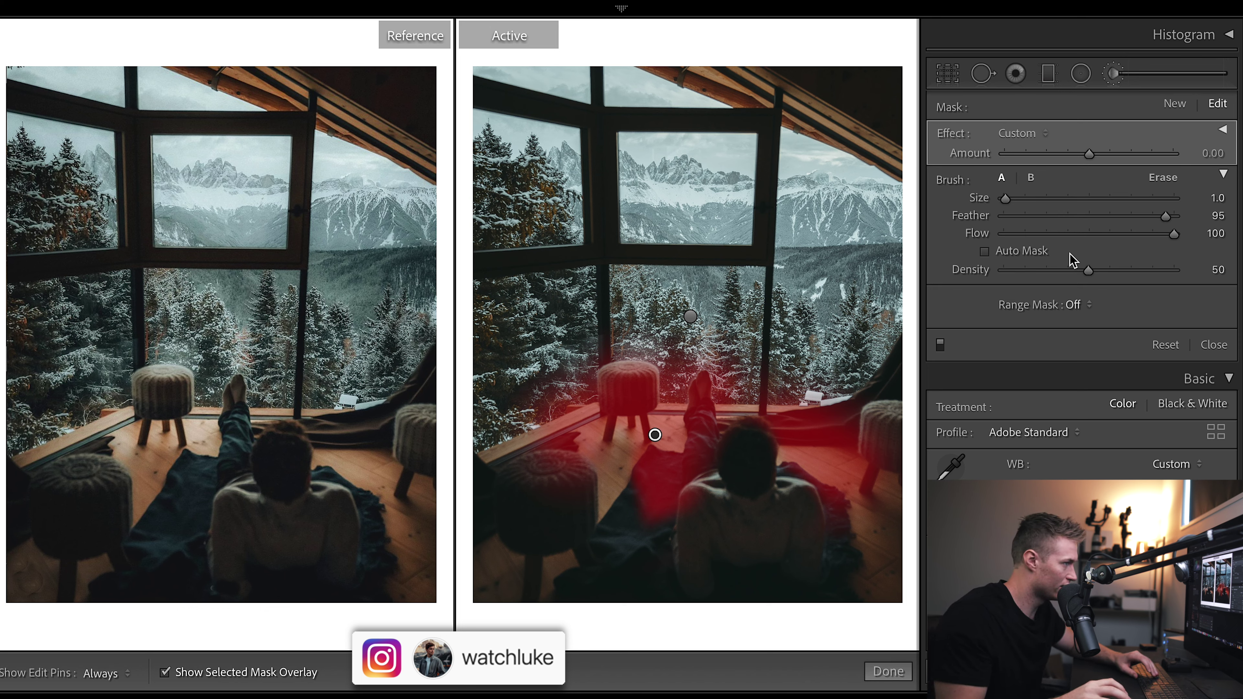
{"action": "key", "text": "o"}
{"action": "scroll", "coordinate": [1126, 196], "scroll_direction": "down", "scroll_amount": 2}
{"action": "scroll", "coordinate": [1145, 220], "scroll_direction": "up", "scroll_amount": 2}
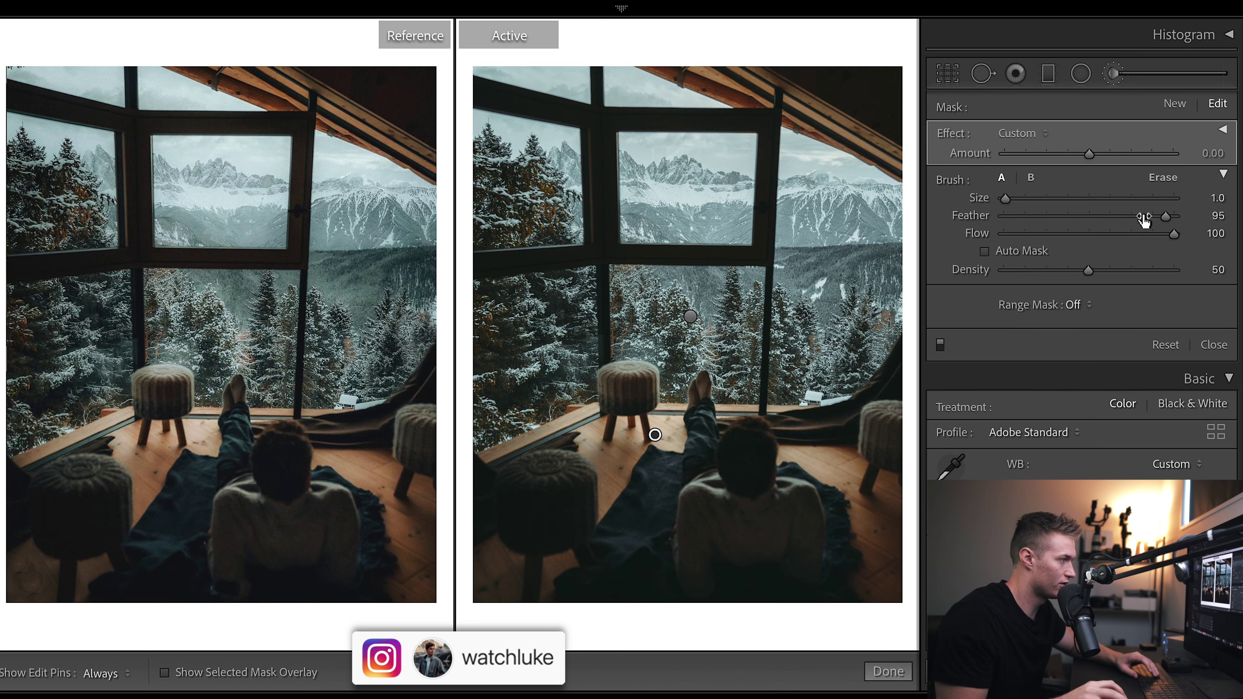
Step: Delete the brush mask on the floor to compare the effect, undo the deletion and reselect the mask
{"action": "right_click", "coordinate": [656, 432]}
{"action": "left_click", "coordinate": [674, 464]}
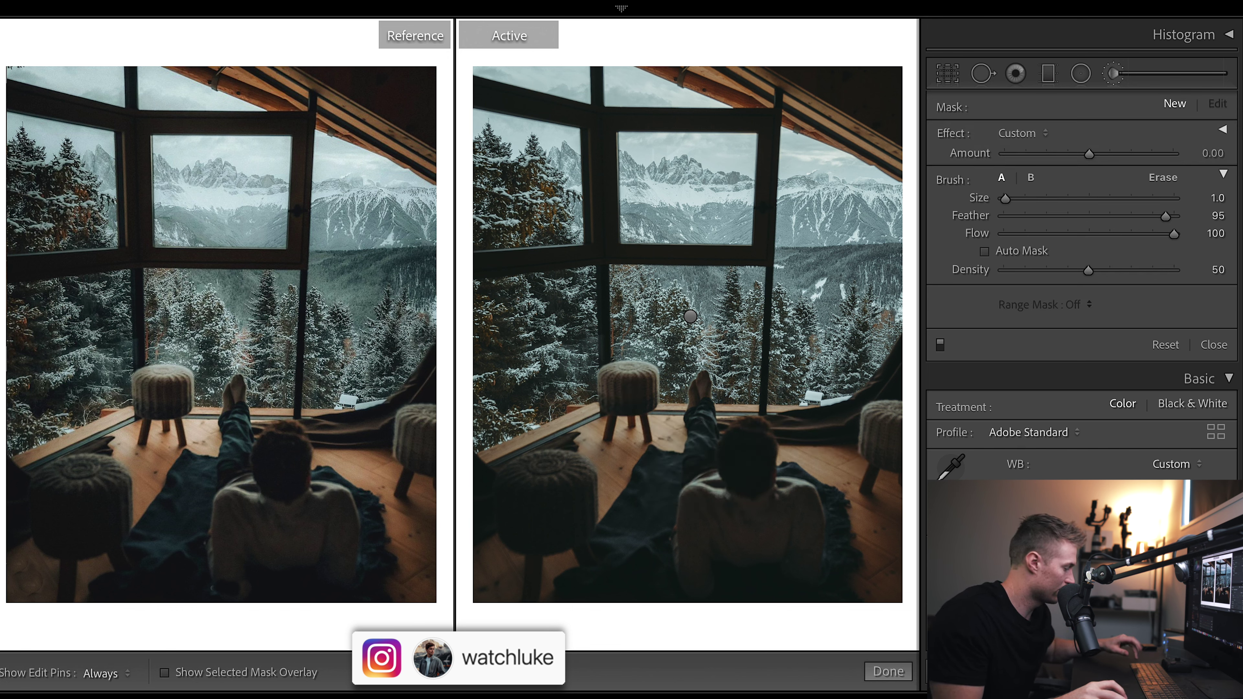
{"action": "key", "text": "ctrl+z"}
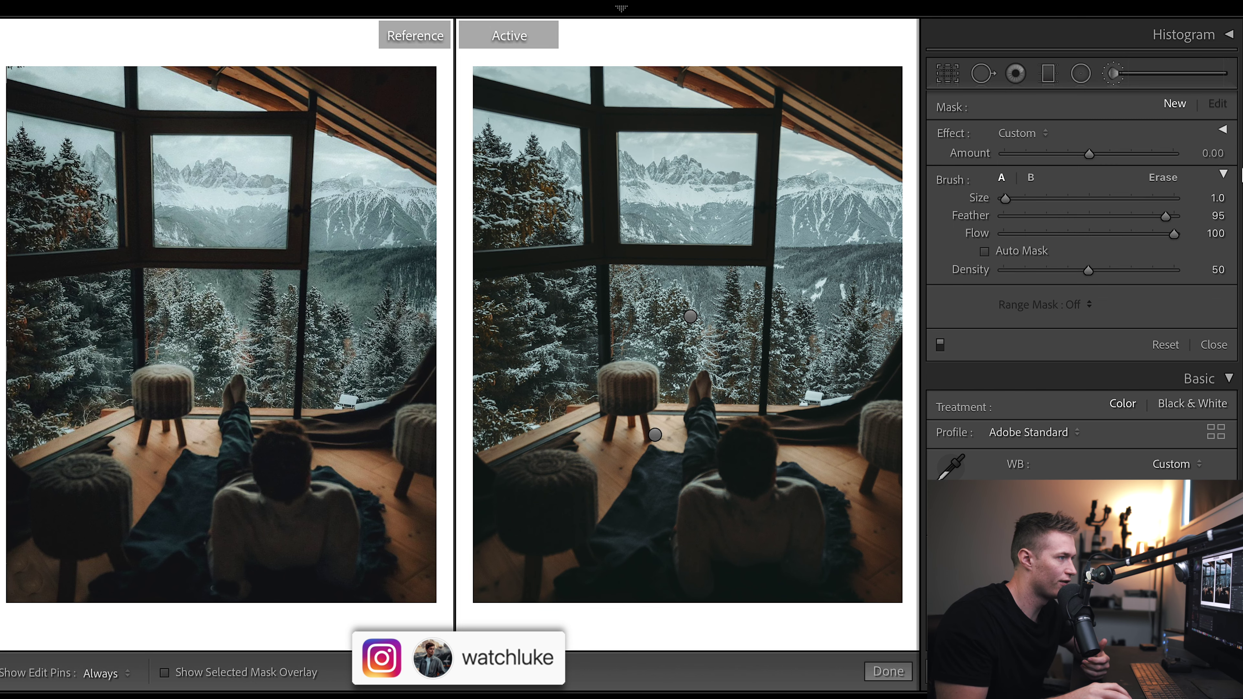
{"action": "left_click", "coordinate": [655, 435]}
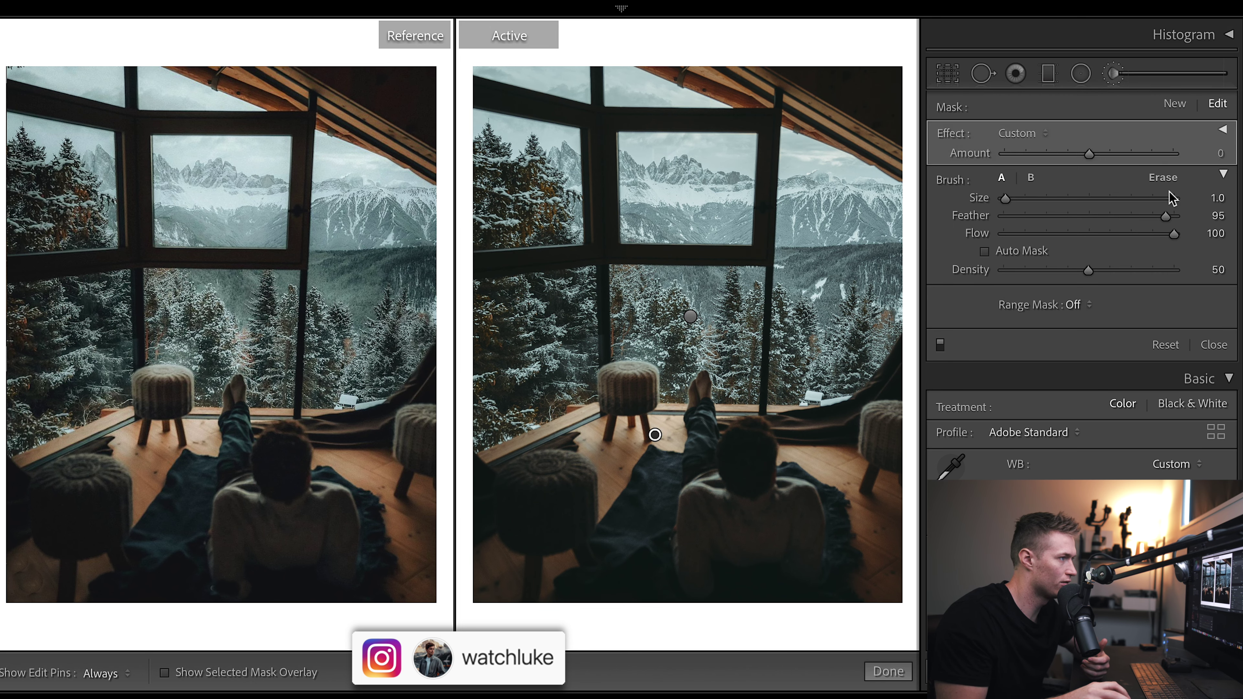
Step: Switch the floor mask's brush to Erase, close and reopen the mask, and check its overlay again
{"action": "left_click", "coordinate": [1163, 178]}
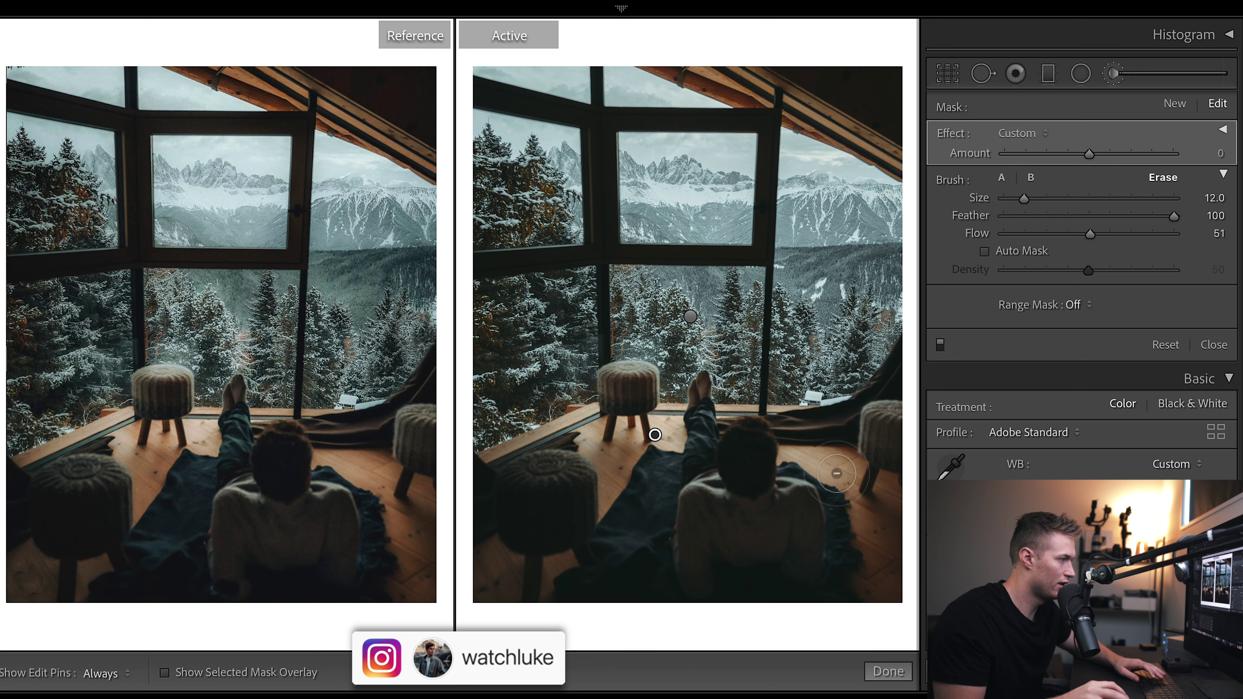
{"action": "key", "text": "h"}
{"action": "key", "text": "k"}
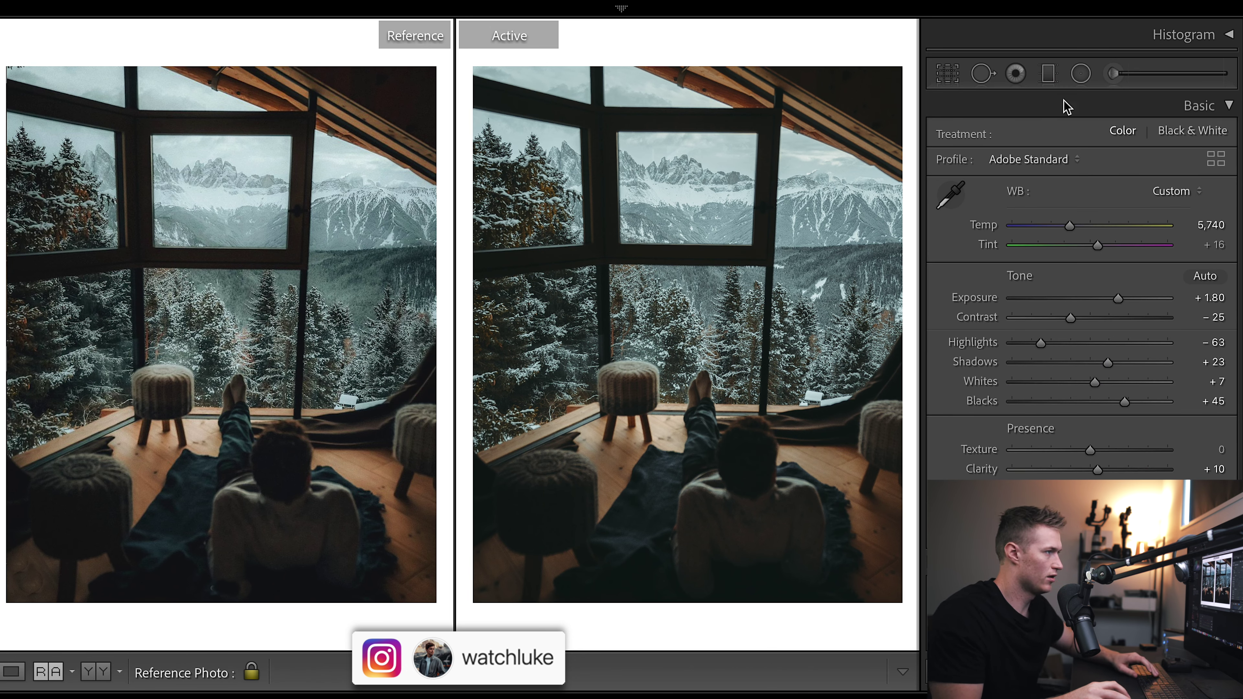
{"action": "left_click", "coordinate": [1111, 75]}
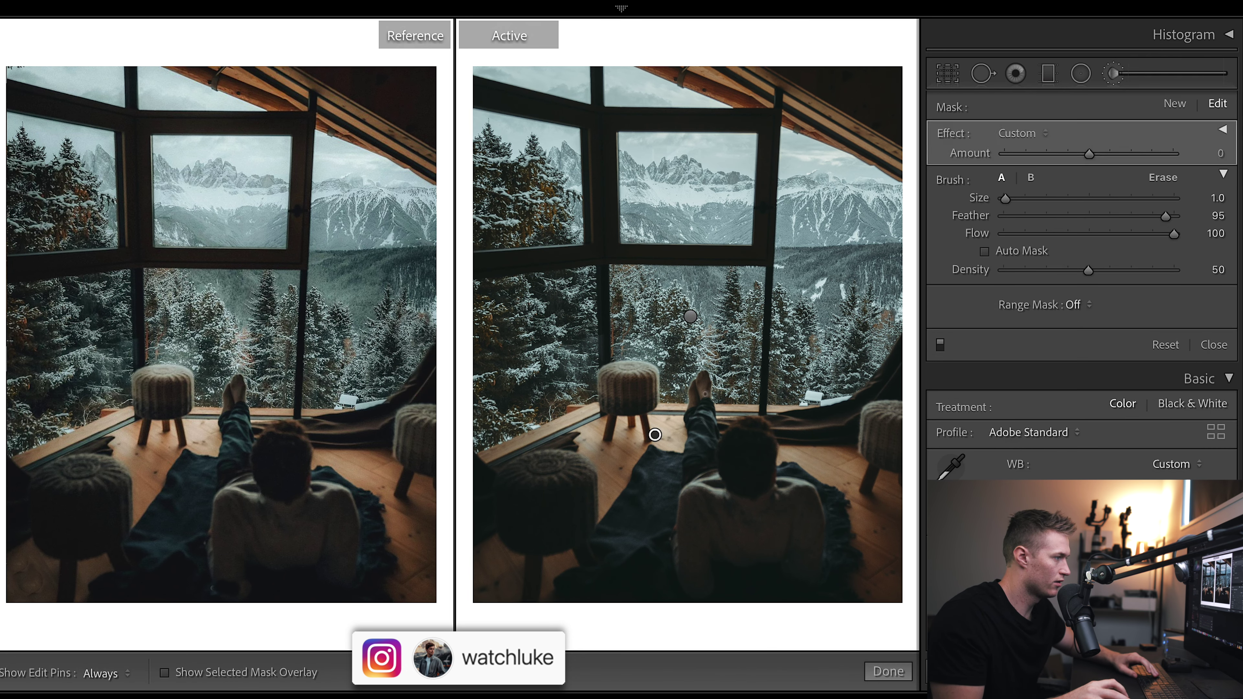
{"action": "key", "text": "o"}
{"action": "key", "text": "o"}
{"action": "key", "text": "k"}
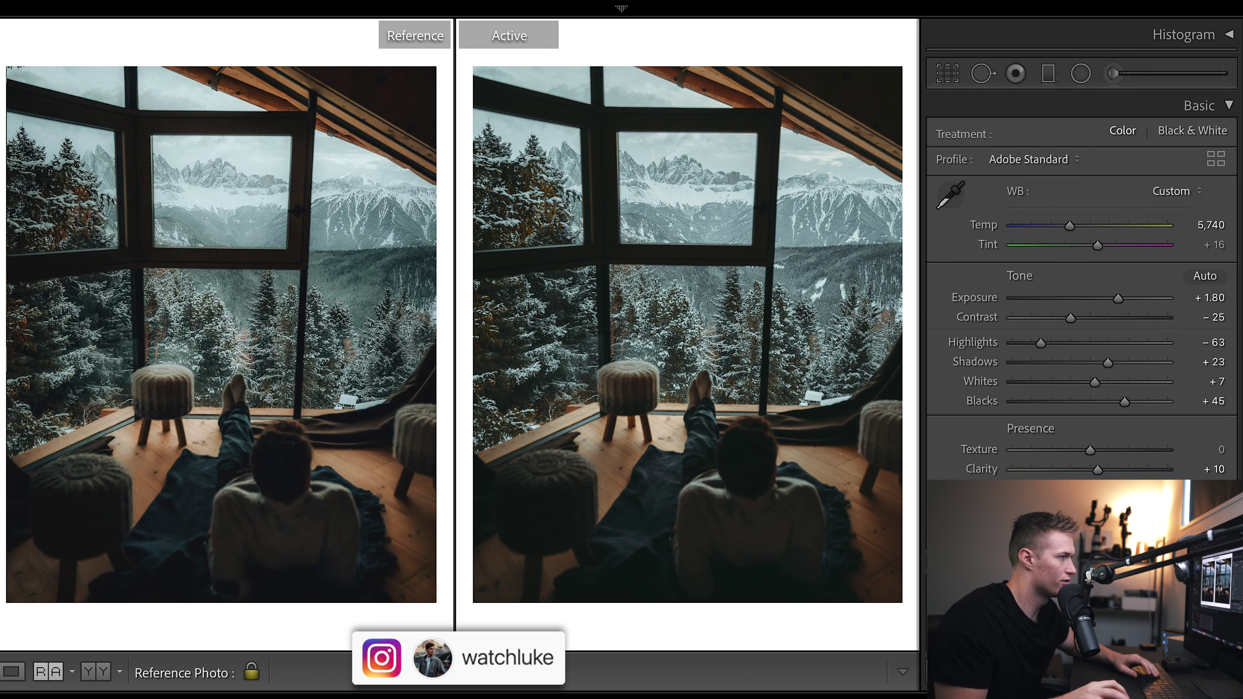
Step: Set the exposure of the radial filter over the lying person to 0.50
{"action": "scroll", "coordinate": [1082, 294], "scroll_direction": "down", "scroll_amount": 2}
{"action": "scroll", "coordinate": [1077, 147], "scroll_direction": "up", "scroll_amount": 2}
{"action": "left_click", "coordinate": [1080, 73]}
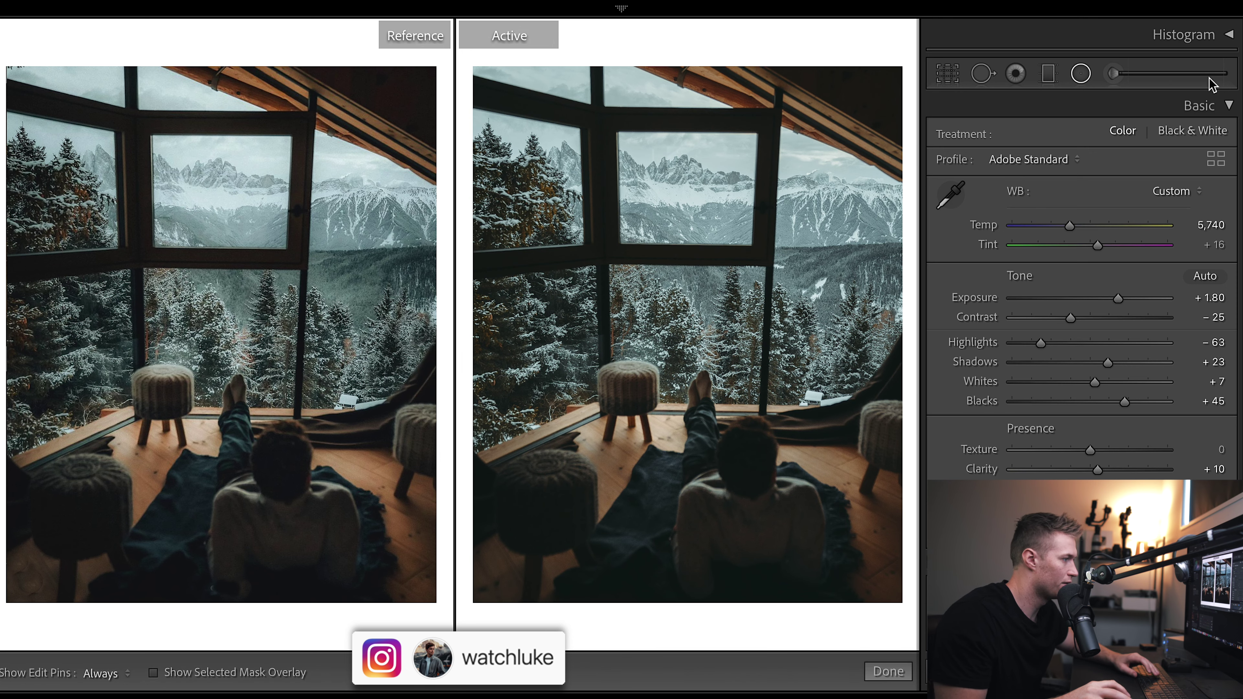
{"action": "left_click", "coordinate": [719, 516]}
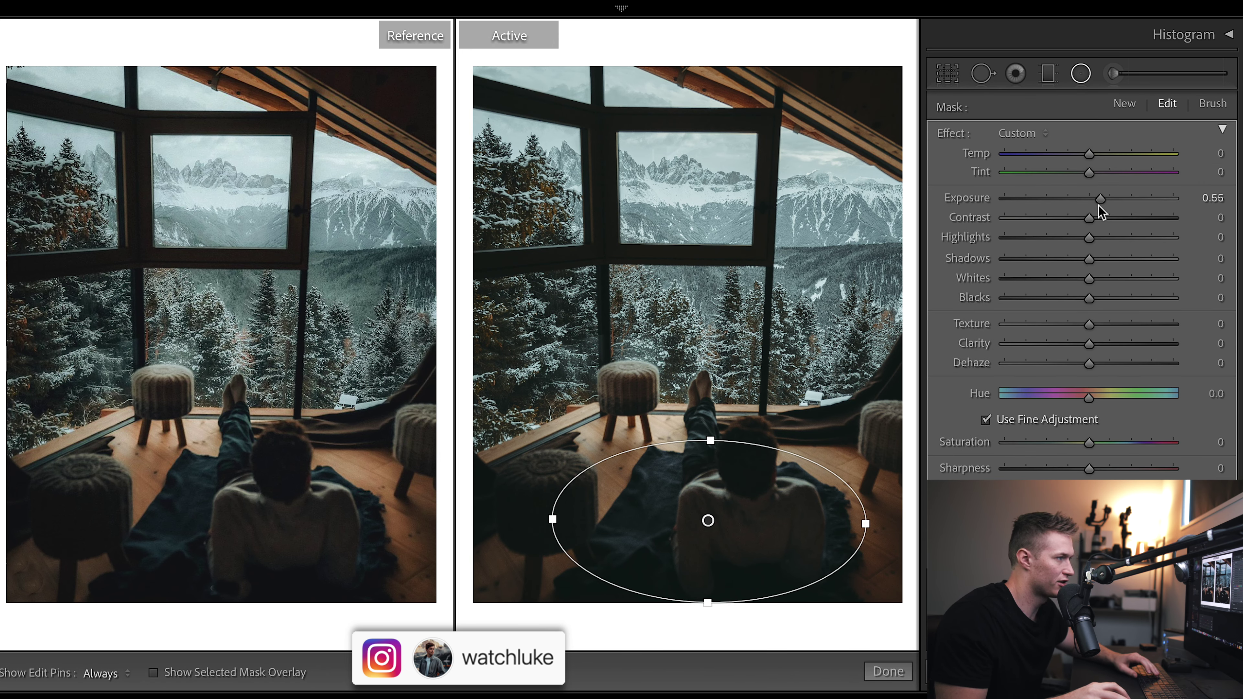
{"action": "left_click_drag", "start_coordinate": [1102, 202], "coordinate": [1101, 201]}
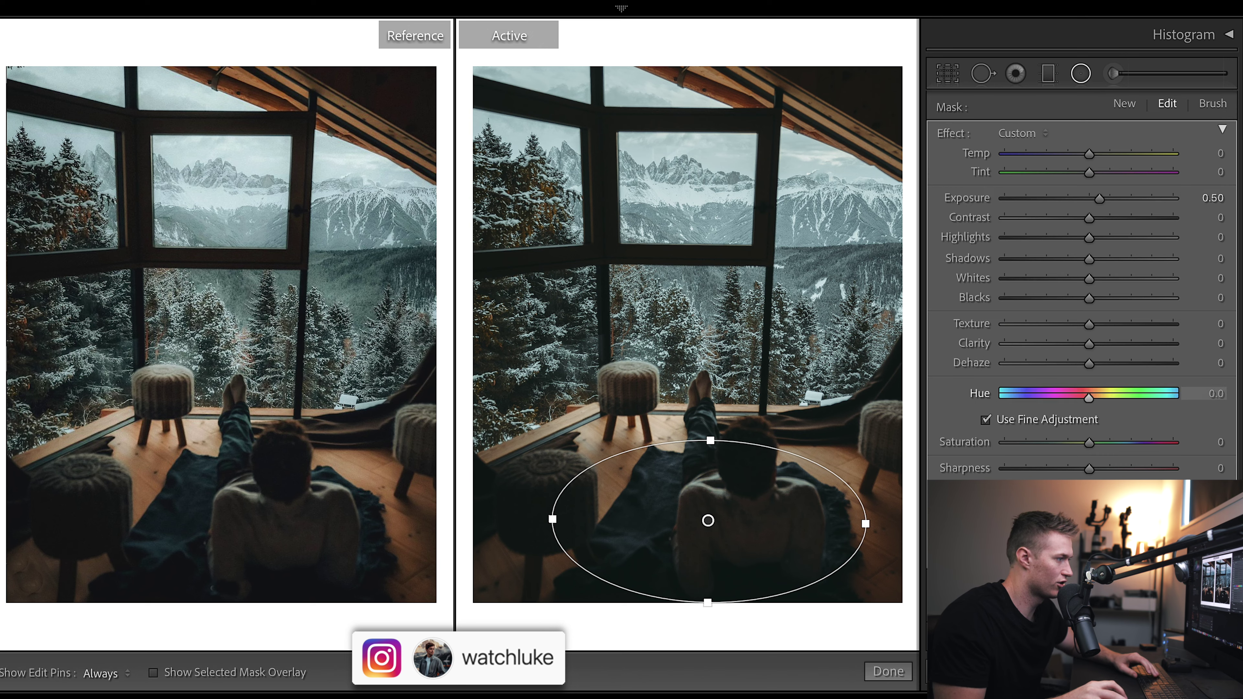
{"action": "left_click", "coordinate": [888, 671]}
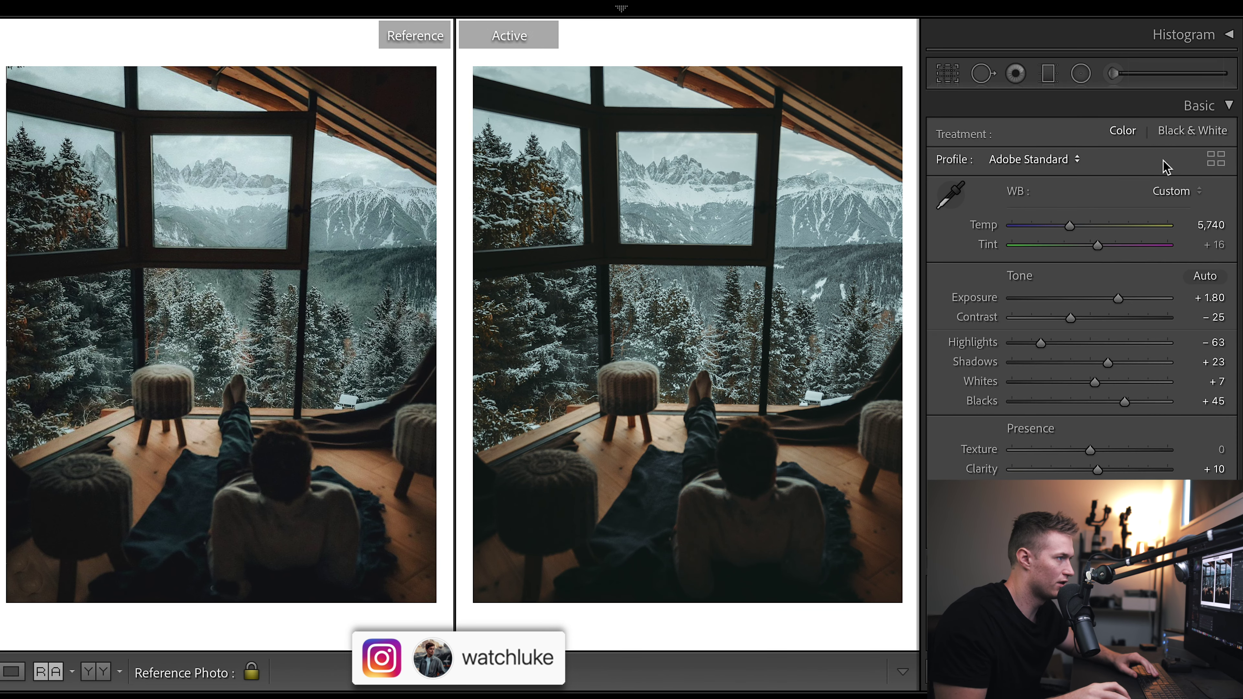
Step: Reselect the radial filter over the person, undo its last exposure change and close the filter
{"action": "left_click", "coordinate": [1081, 75]}
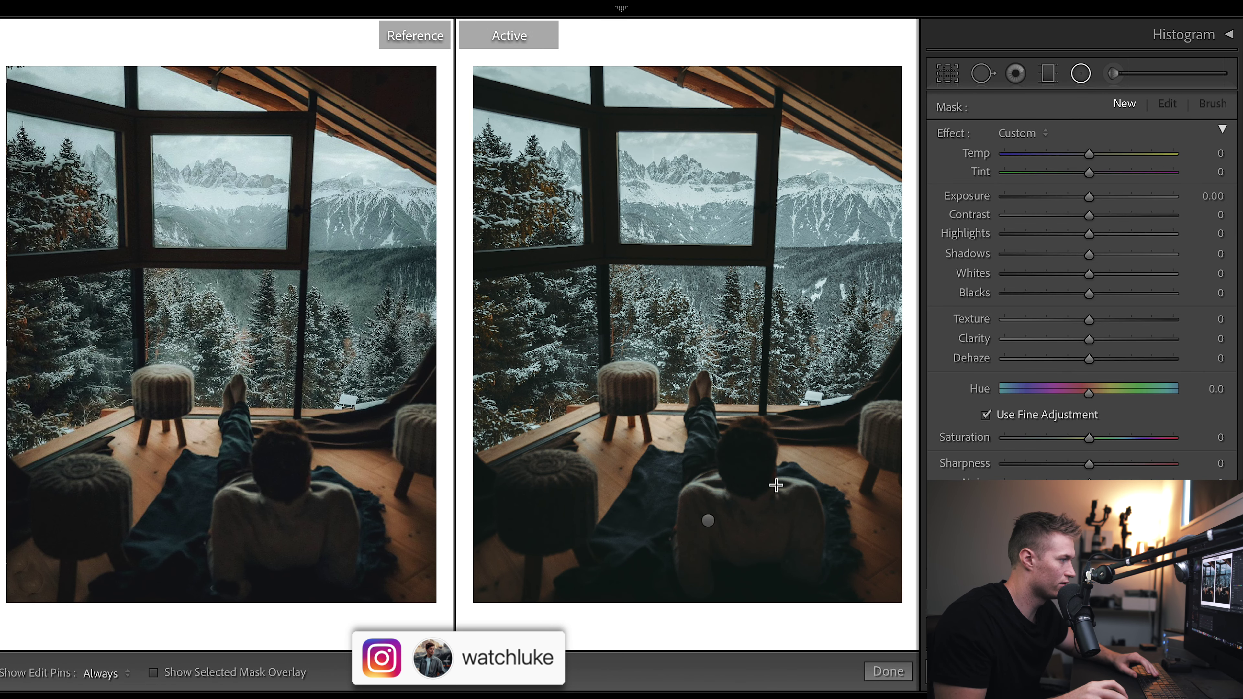
{"action": "left_click", "coordinate": [710, 520]}
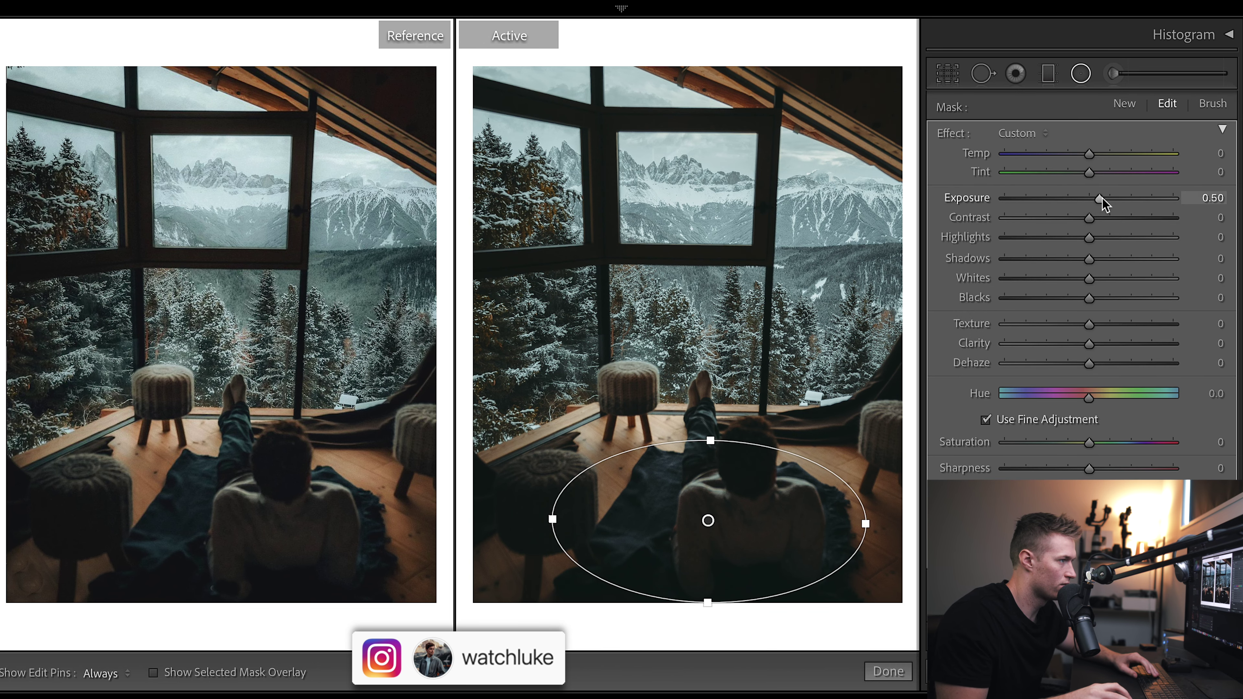
{"action": "key", "text": "ctrl+z"}
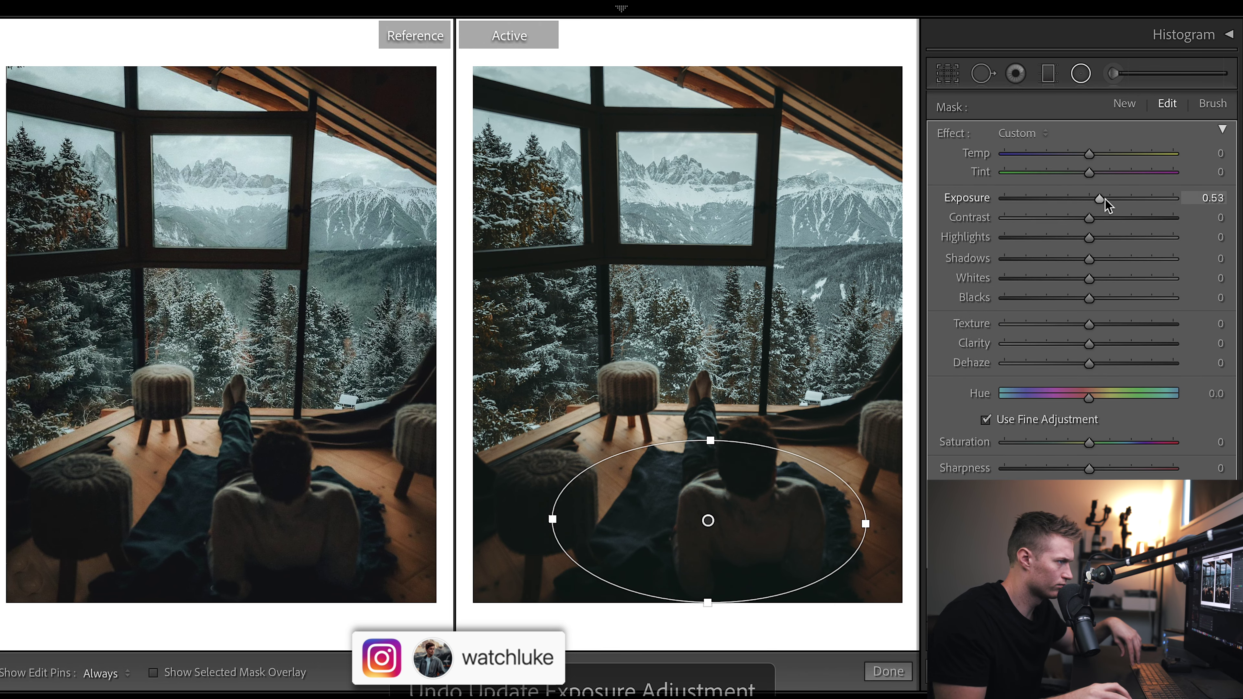
{"action": "key", "text": "shift+m"}
Step: Try raising the lower point of the red tone curve slightly, and undo the change
{"action": "scroll", "coordinate": [1081, 343], "scroll_direction": "down", "scroll_amount": 5}
{"action": "scroll", "coordinate": [1082, 294], "scroll_direction": "up", "scroll_amount": 6}
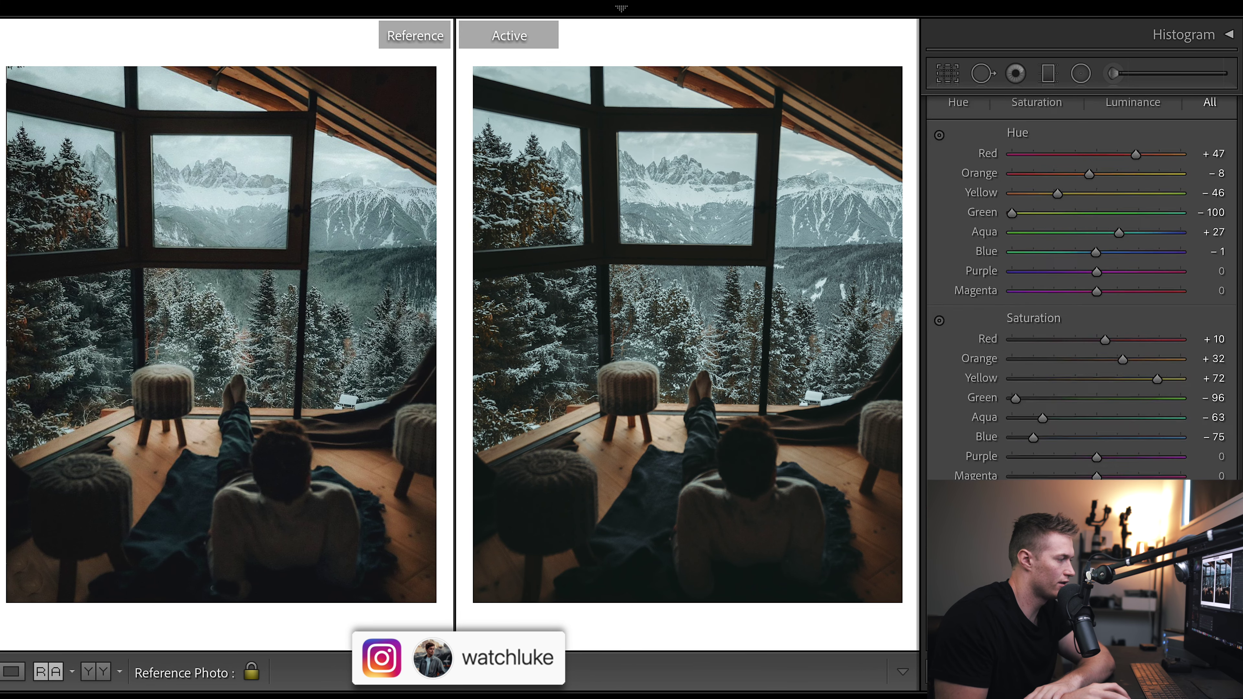
{"action": "scroll", "coordinate": [1101, 310], "scroll_direction": "down", "scroll_amount": 1}
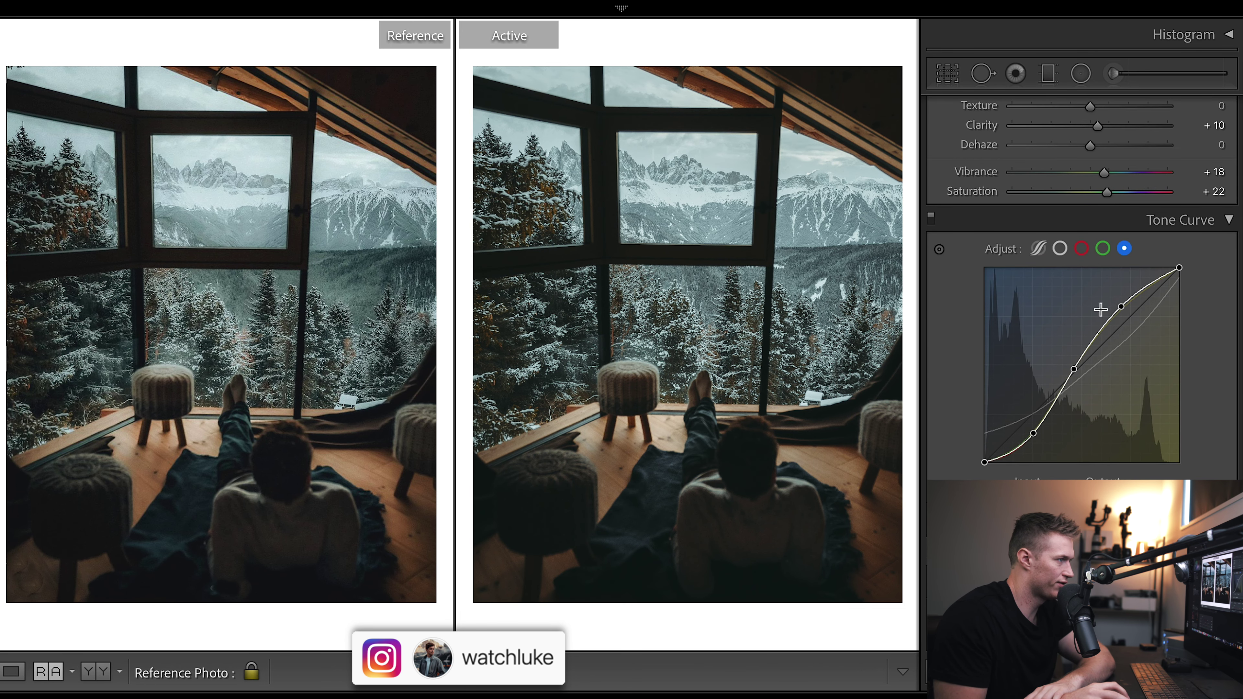
{"action": "left_click", "coordinate": [1081, 249]}
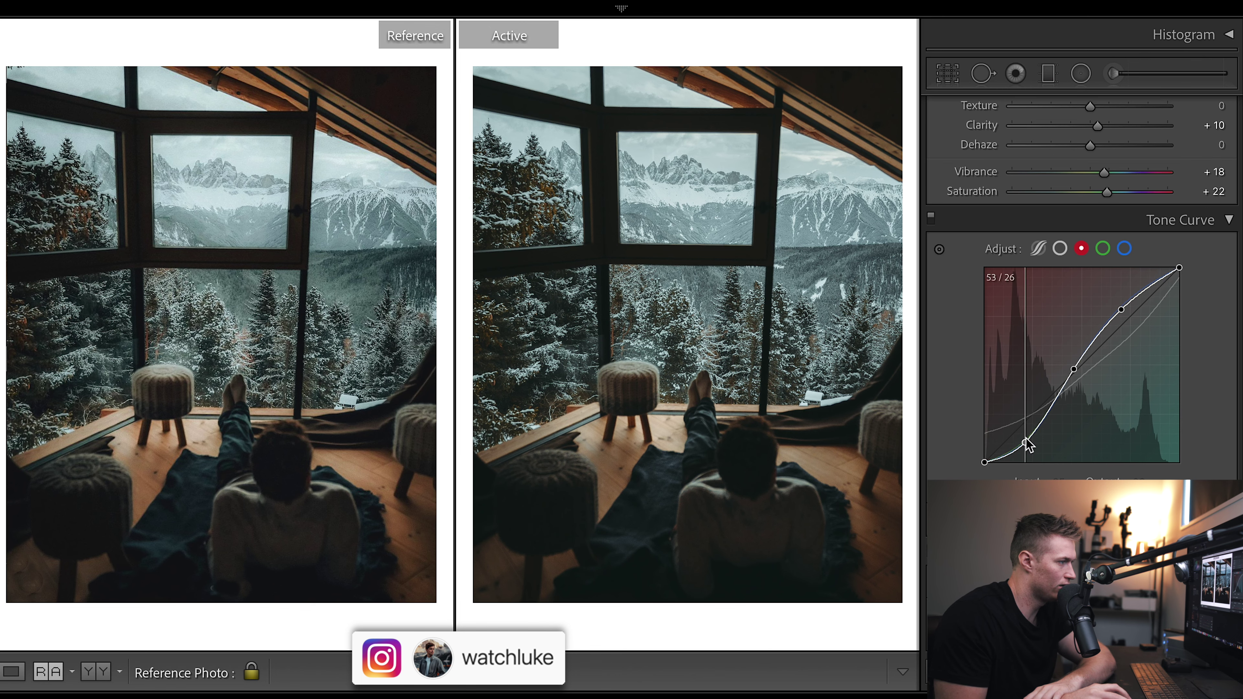
{"action": "left_click_drag", "start_coordinate": [1026, 443], "coordinate": [1025, 441]}
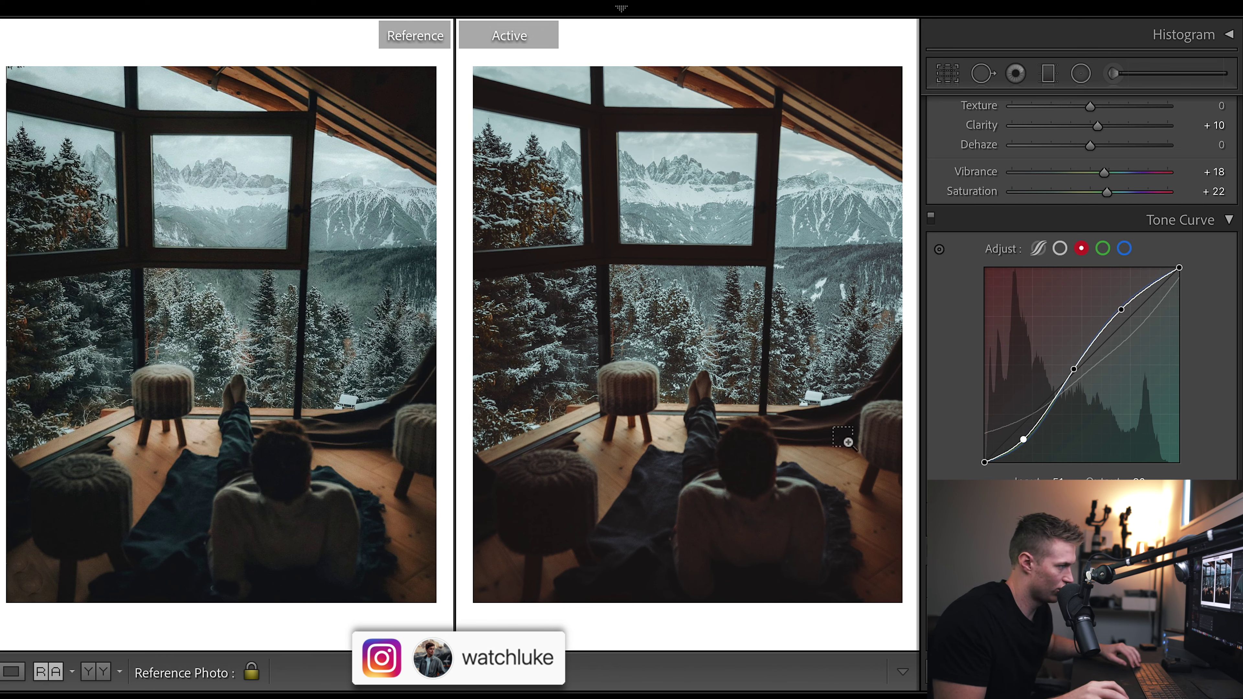
{"action": "key", "text": "ctrl+z"}
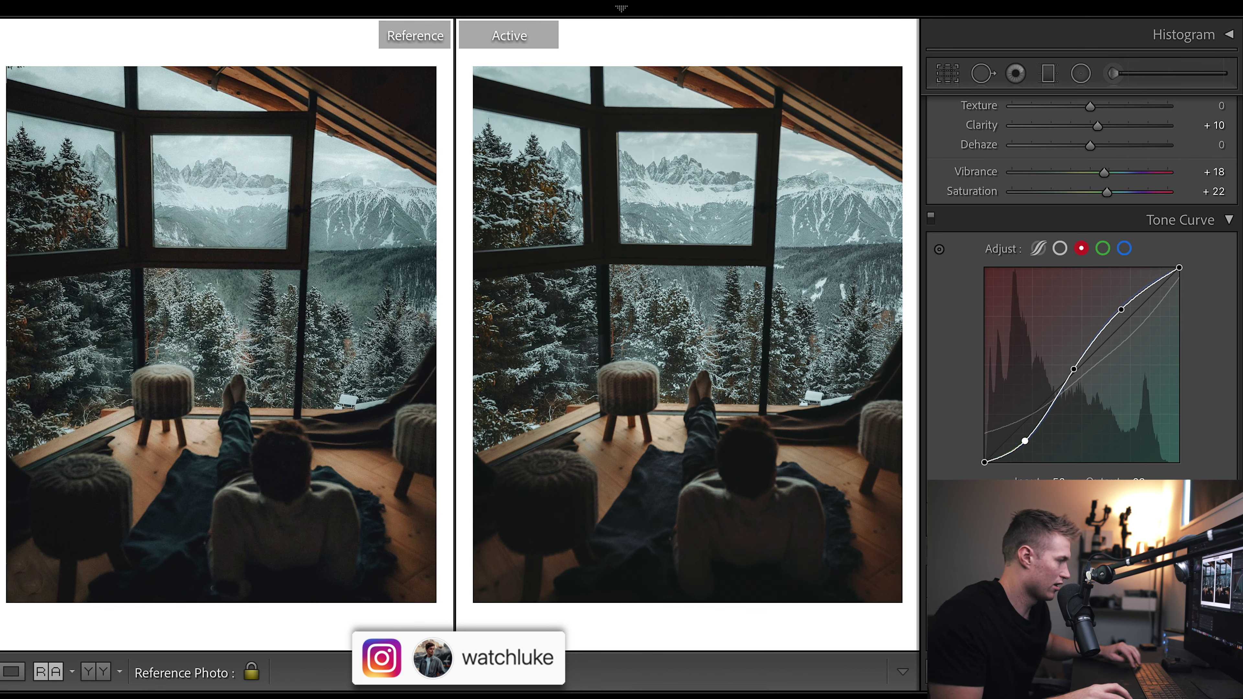
{"action": "key", "text": "ctrl+z"}
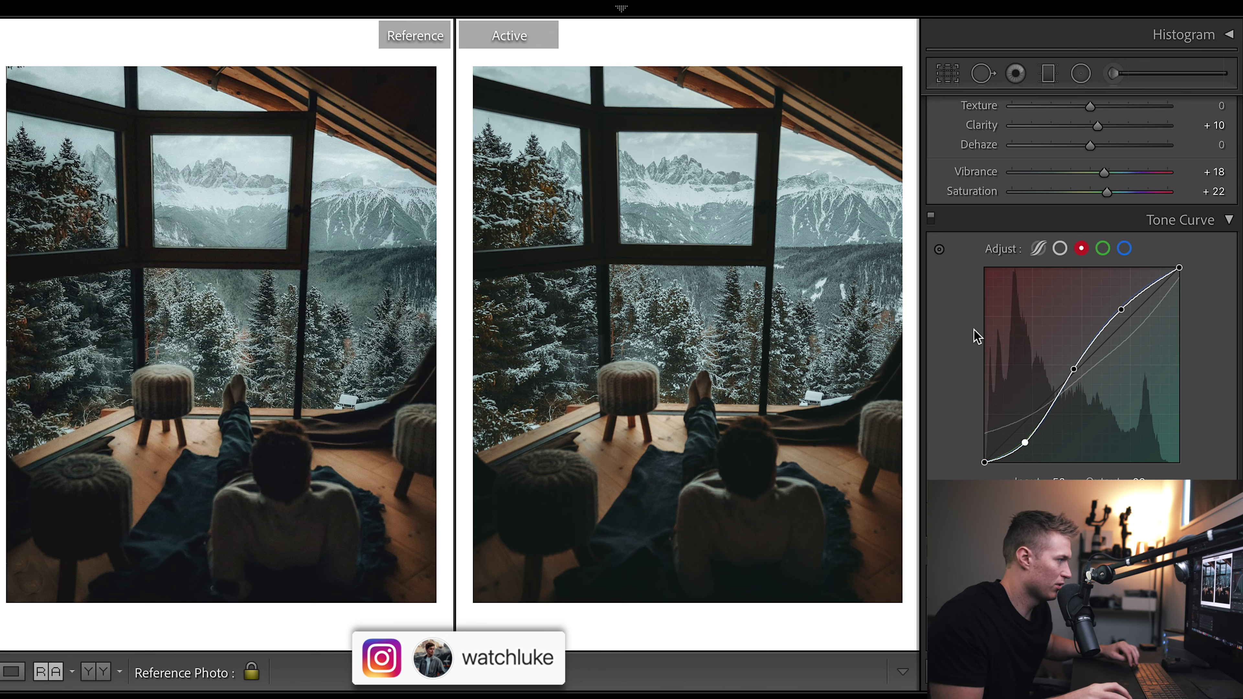
Step: Adjust the lower point of the green tone curve slightly and fine-tune the upper point of the blue tone curve
{"action": "left_click", "coordinate": [1103, 249]}
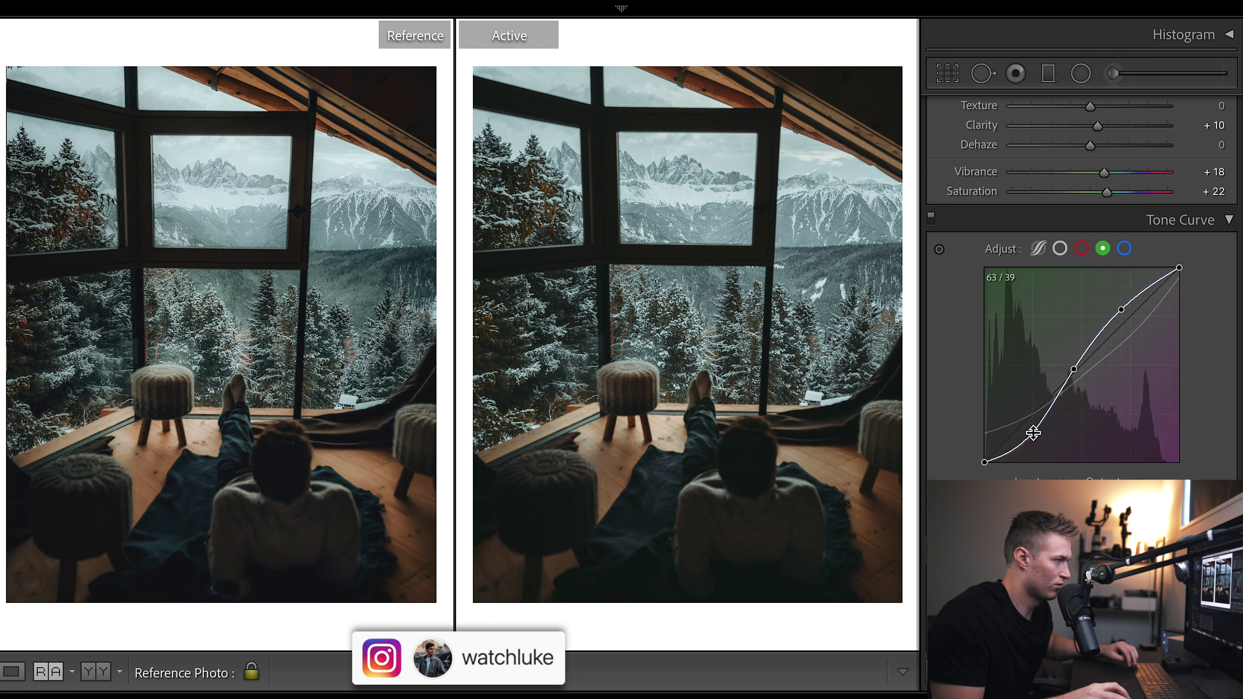
{"action": "left_click", "coordinate": [1033, 432]}
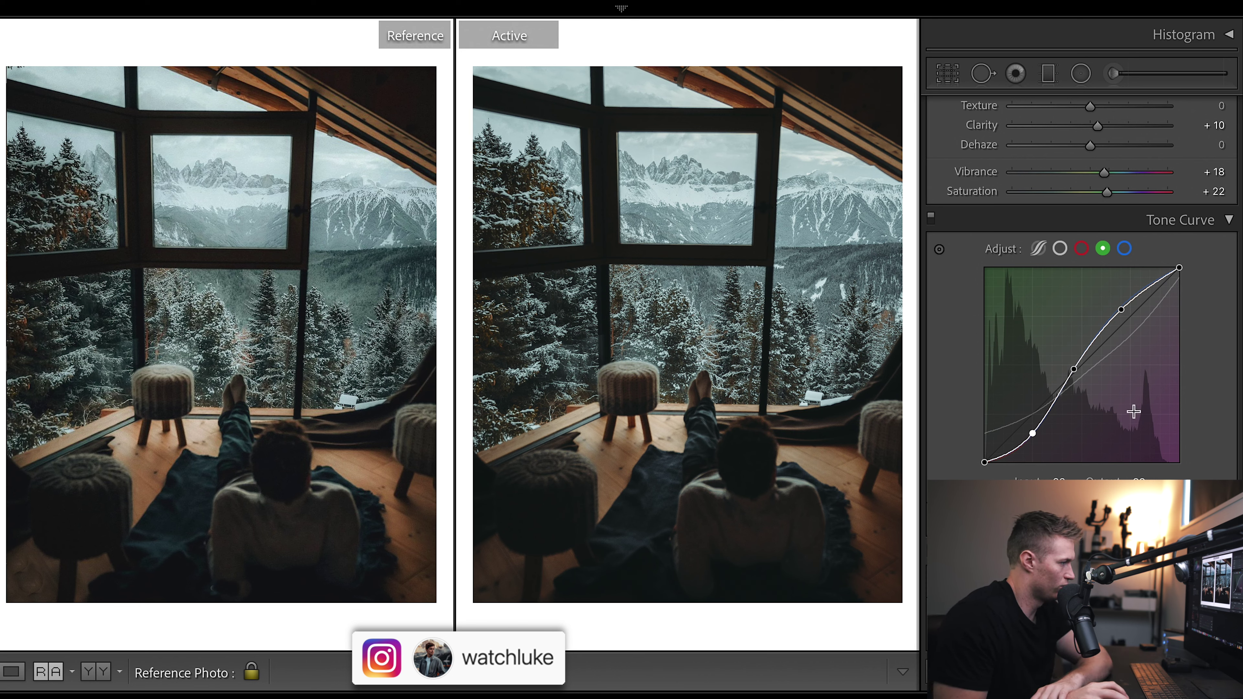
{"action": "left_click", "coordinate": [1125, 248]}
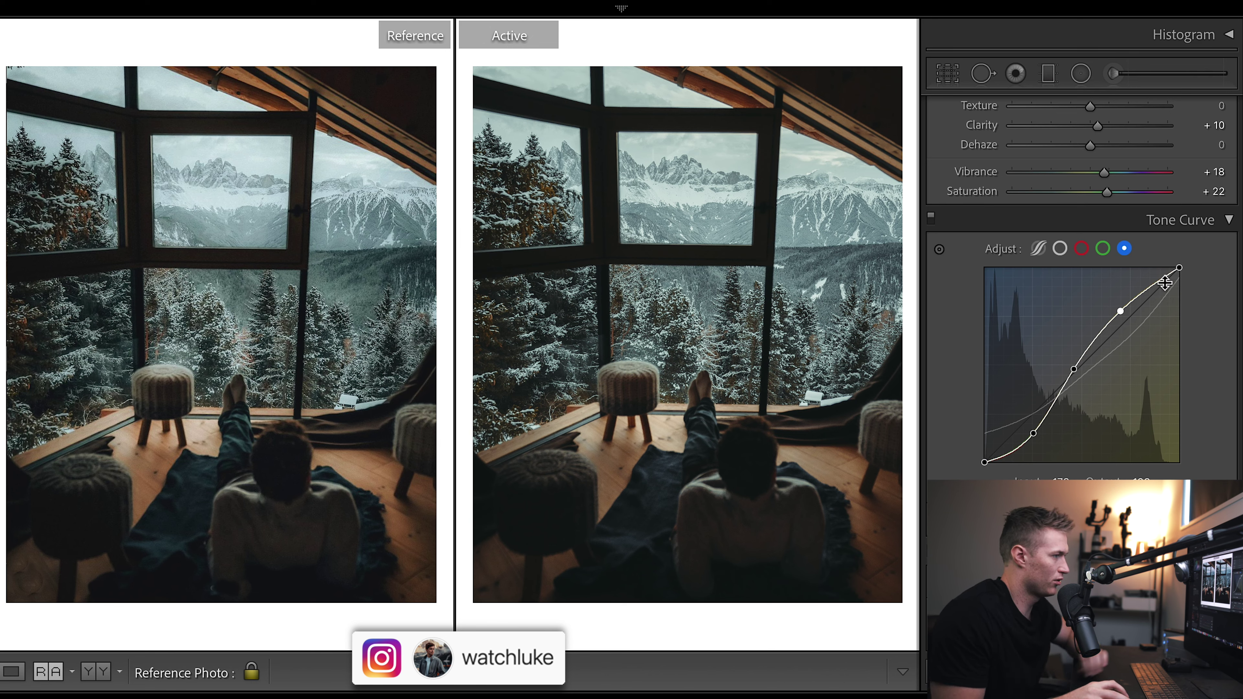
{"action": "key", "text": "ctrl+z"}
{"action": "key", "text": "ctrl+z"}
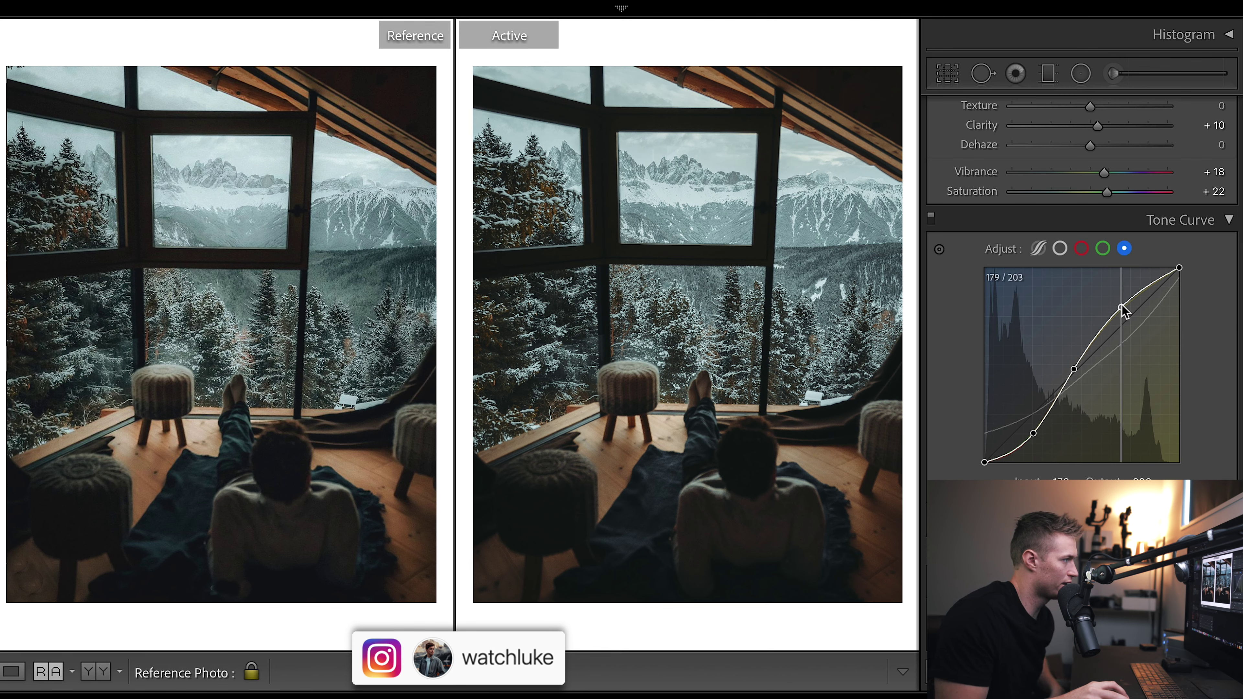
{"action": "left_click_drag", "start_coordinate": [1122, 308], "coordinate": [1122, 310]}
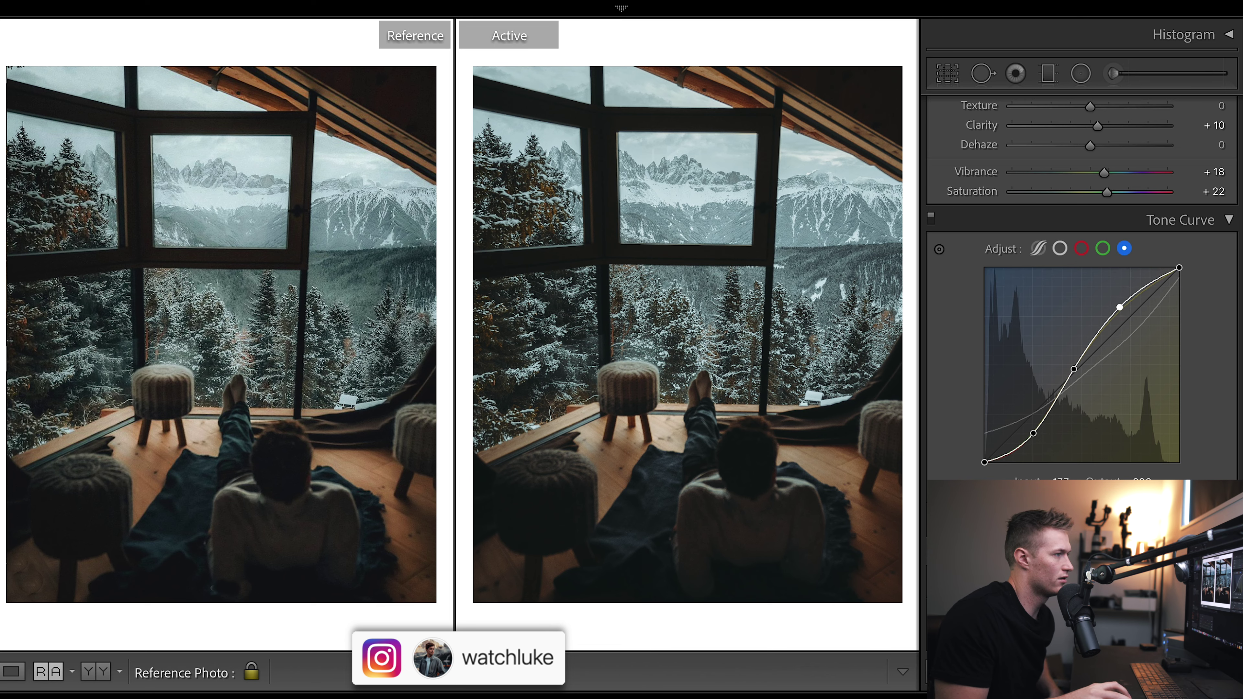
Step: Set the photo's Highlights to -55
{"action": "scroll", "coordinate": [1081, 294], "scroll_direction": "up", "scroll_amount": 7}
{"action": "mouse_move", "coordinate": [1053, 338]}
{"action": "left_mouse_down"}
{"action": "mouse_move", "coordinate": [1085, 338]}
{"action": "mouse_move", "coordinate": [1039, 335]}
{"action": "mouse_move", "coordinate": [1051, 336]}
{"action": "left_mouse_up"}
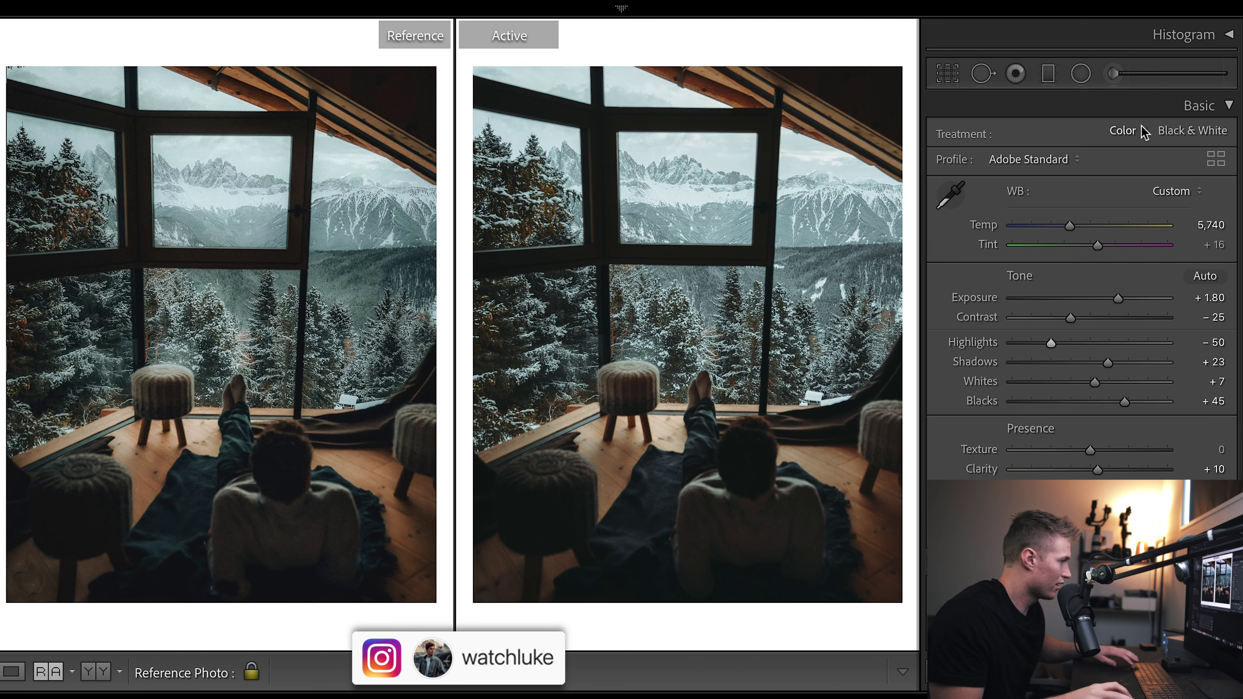
{"action": "key", "text": "minus"}
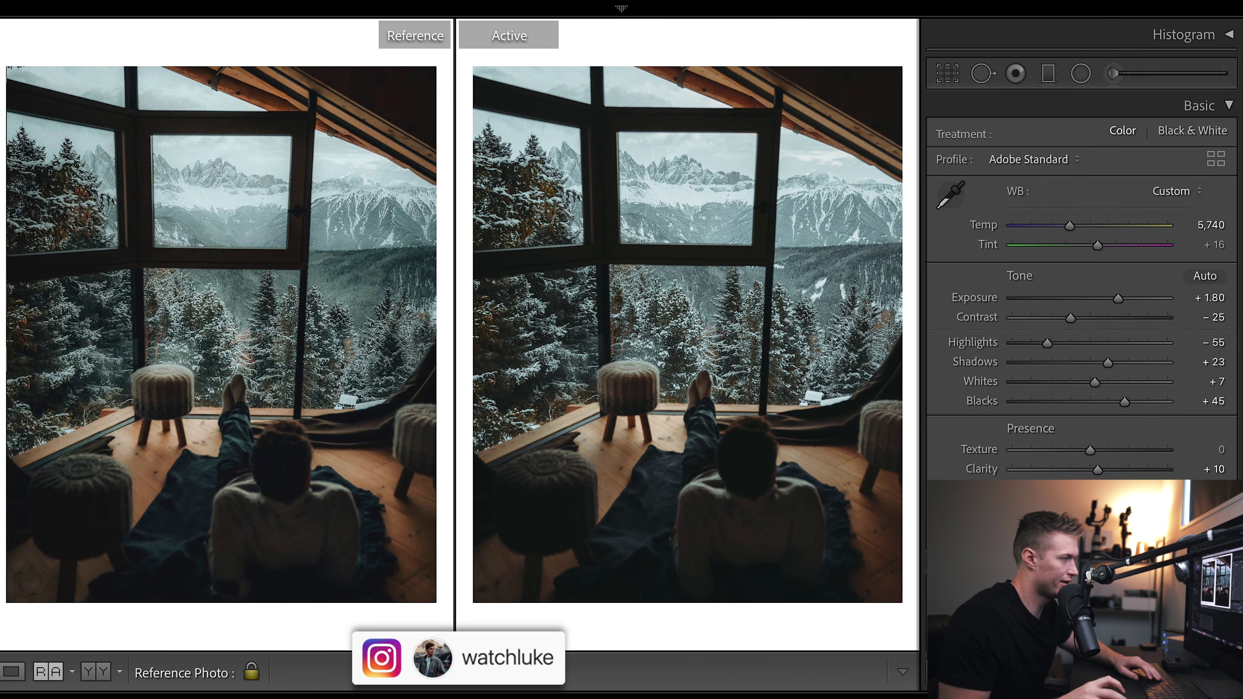
Step: Compare the edit with the unedited photo by resetting all settings and undoing the reset
{"action": "key", "text": "Right"}
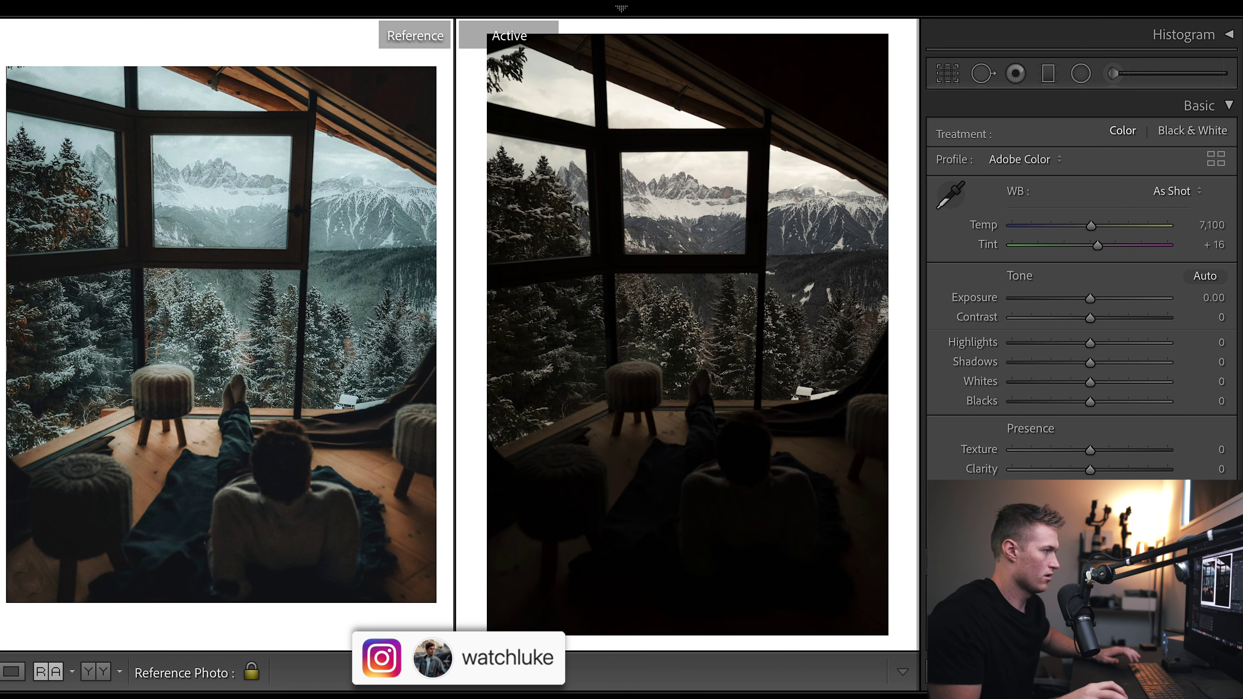
{"action": "key", "text": "ctrl+z"}
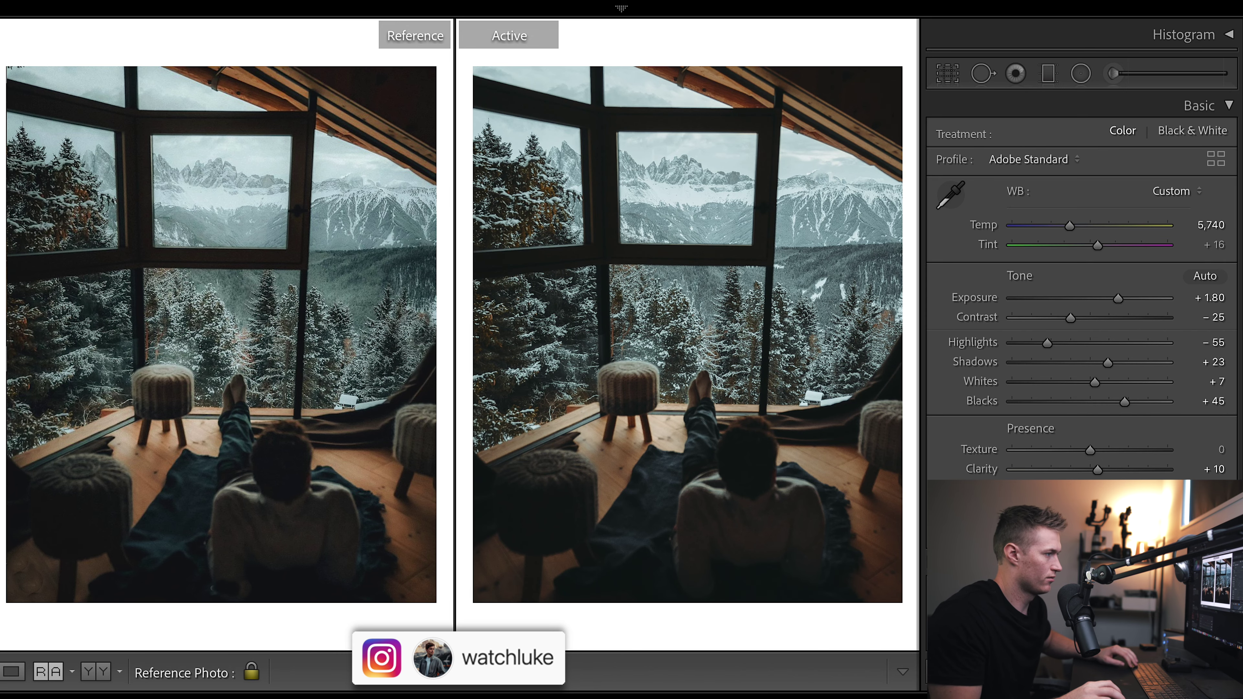
{"action": "key", "text": "ctrl+shift+r"}
{"action": "key", "text": "ctrl+z"}
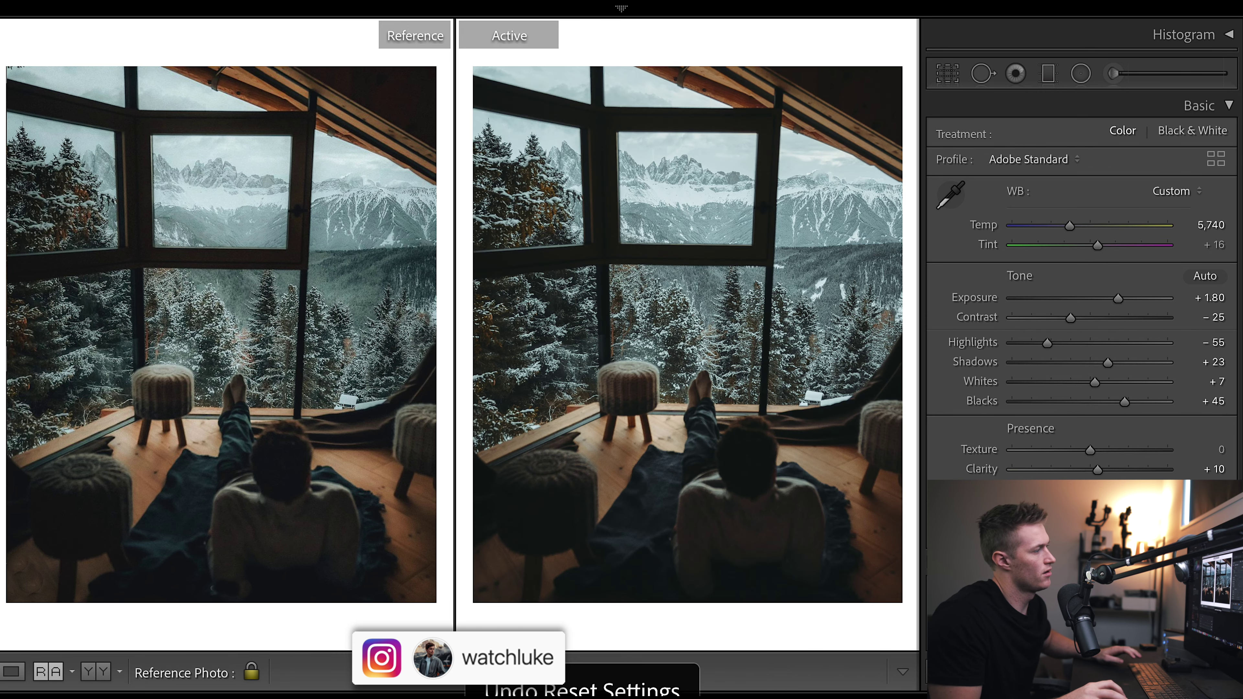
Step: Show the filmstrip and compare the edit with its last photo, returning to the edited raw photo
{"action": "key", "text": "F6"}
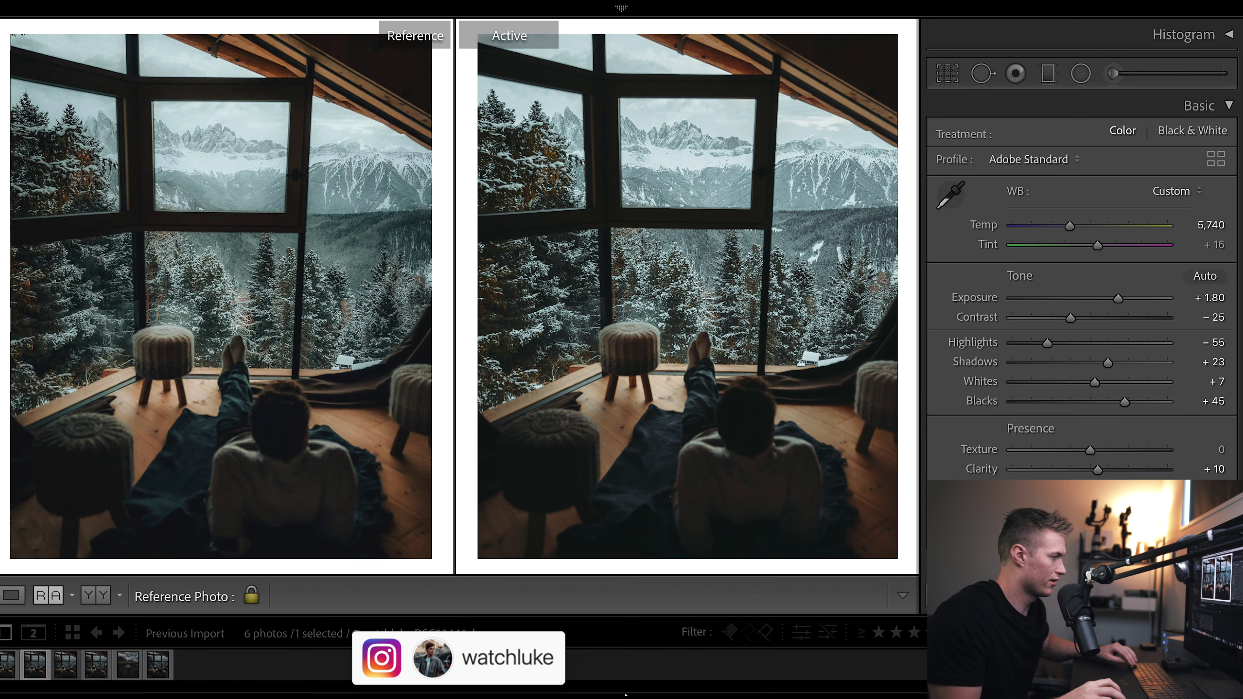
{"action": "scroll", "coordinate": [1082, 294], "scroll_direction": "down", "scroll_amount": 10}
{"action": "left_click", "coordinate": [166, 672]}
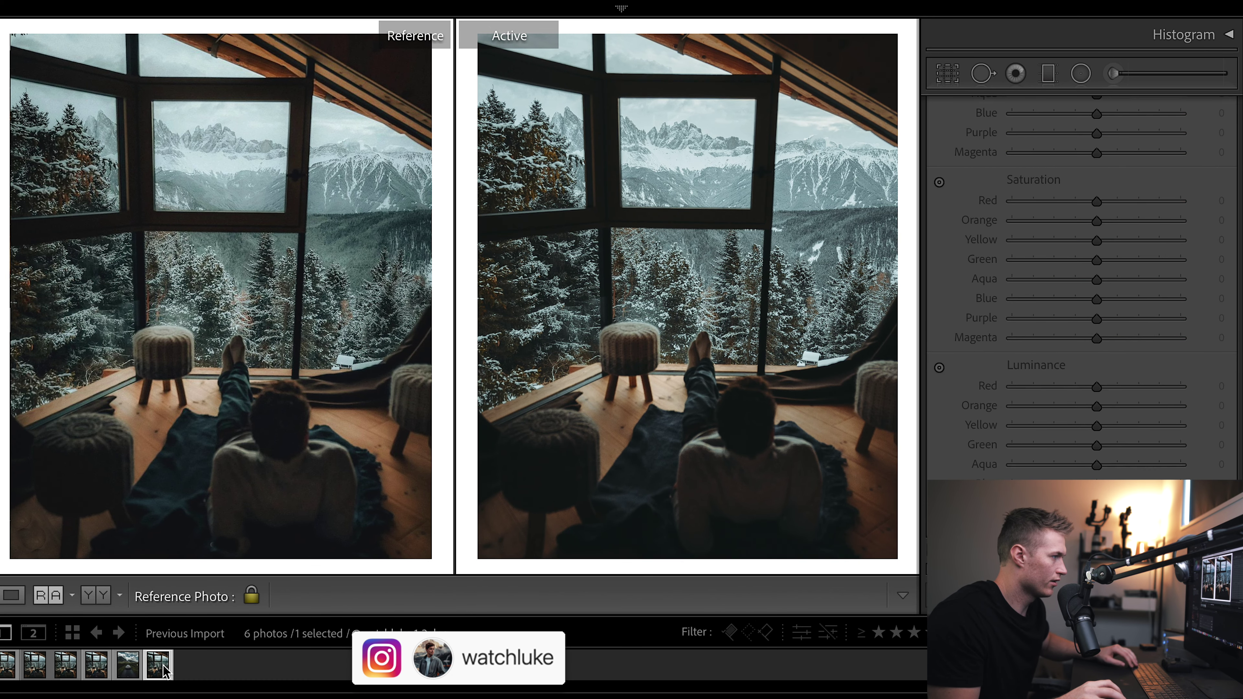
{"action": "left_click", "coordinate": [49, 673]}
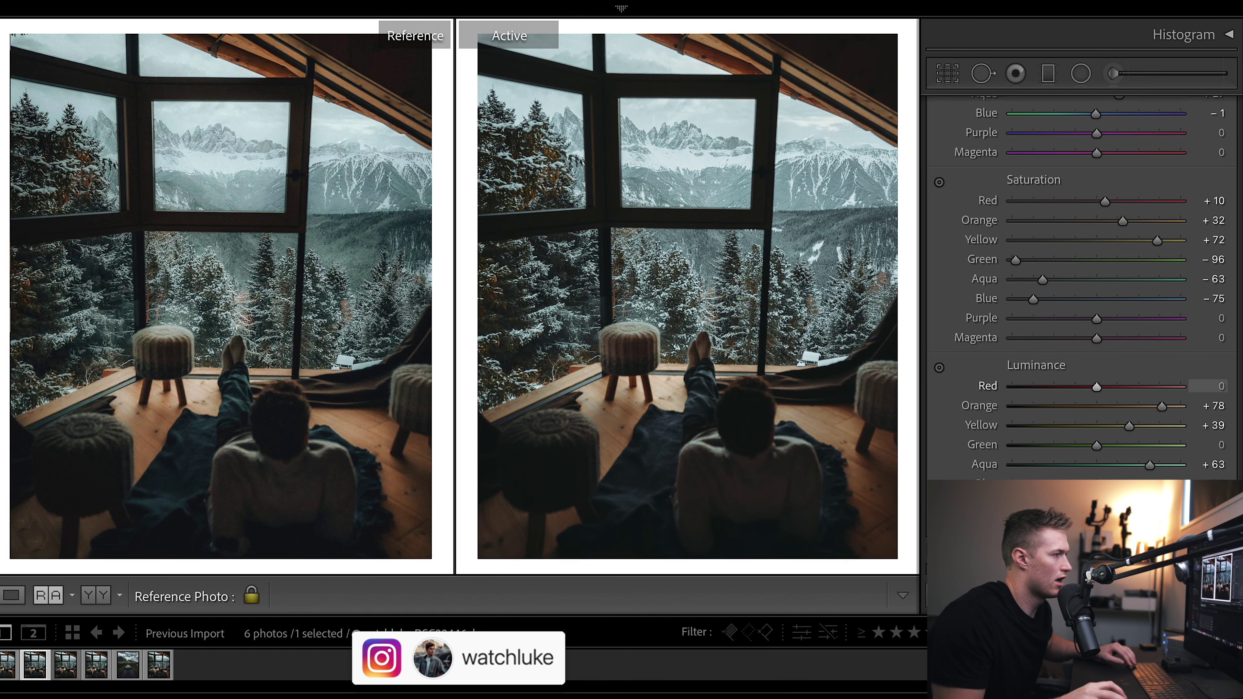
Step: Fine-tune the lower point of the green tone curve at output 38 and compare the edit with the last filmstrip photo
{"action": "scroll", "coordinate": [1133, 277], "scroll_direction": "up", "scroll_amount": 6}
{"action": "scroll", "coordinate": [1082, 294], "scroll_direction": "up", "scroll_amount": 5}
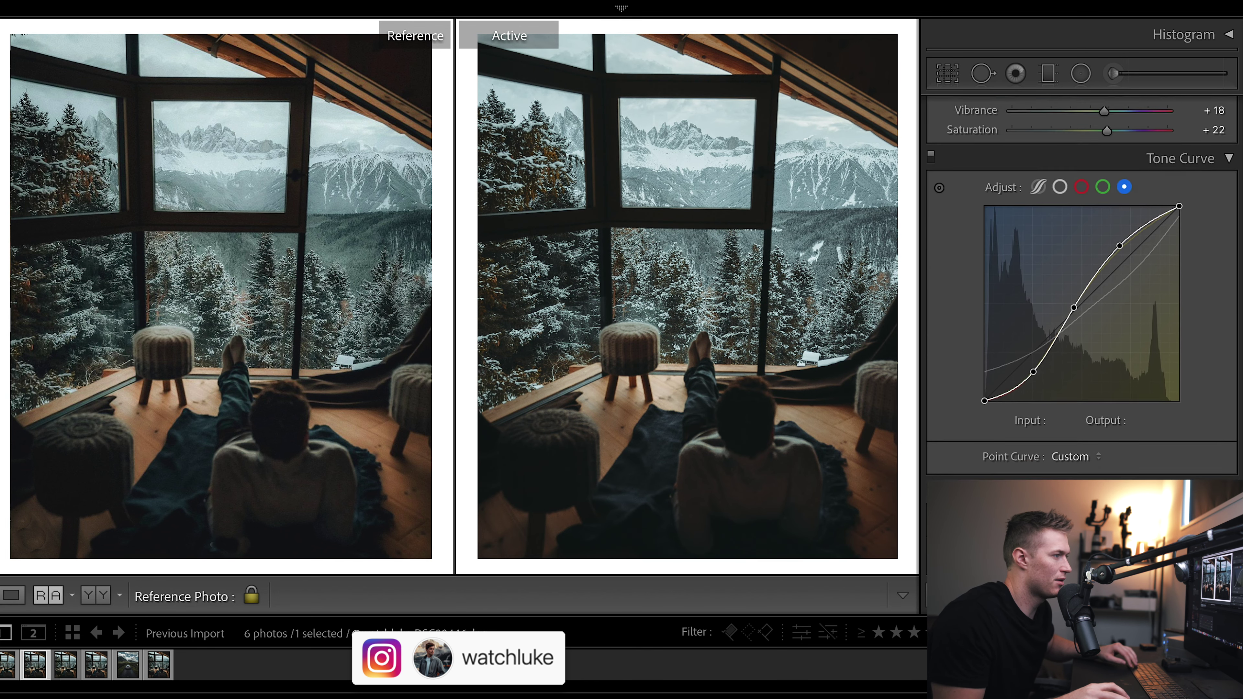
{"action": "left_click", "coordinate": [1103, 206]}
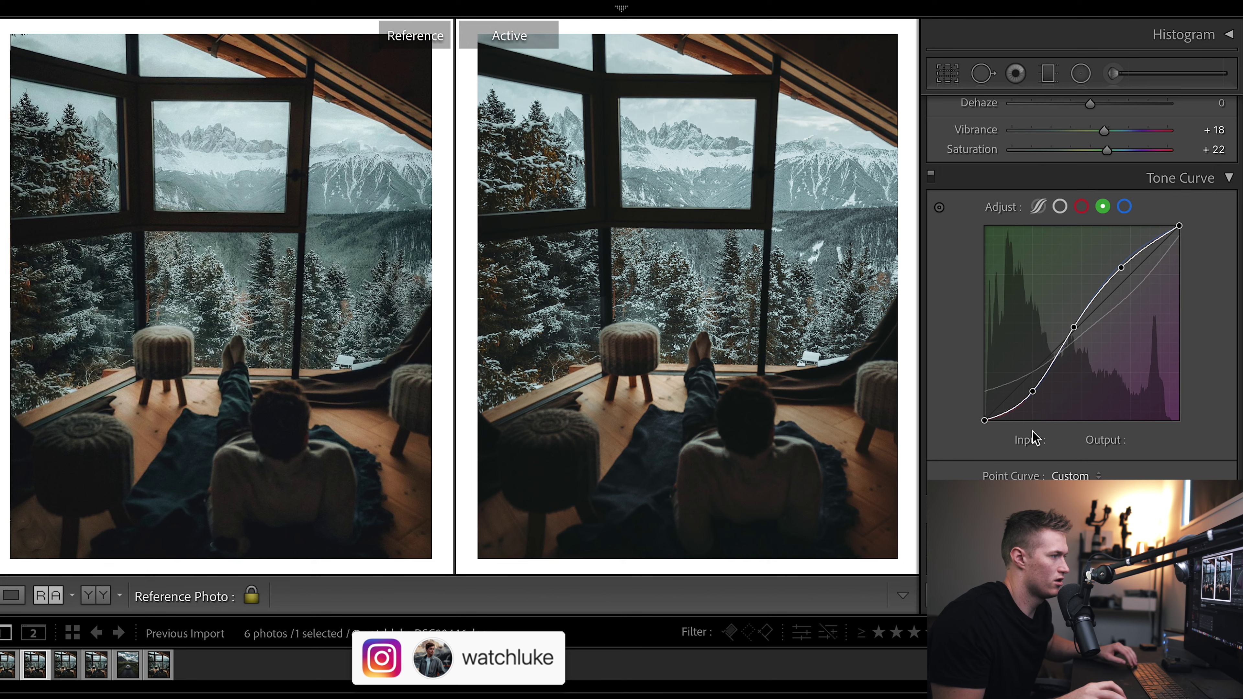
{"action": "left_click", "coordinate": [1033, 392]}
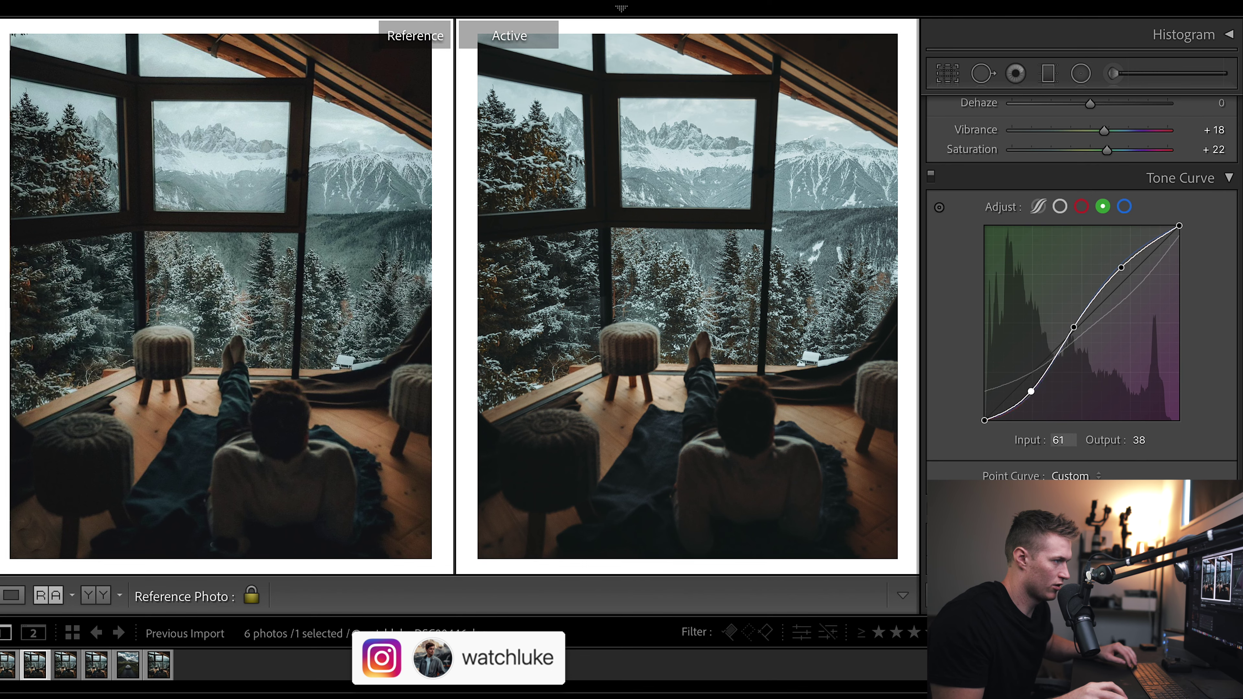
{"action": "left_click_drag", "start_coordinate": [1059, 440], "coordinate": [1057, 440]}
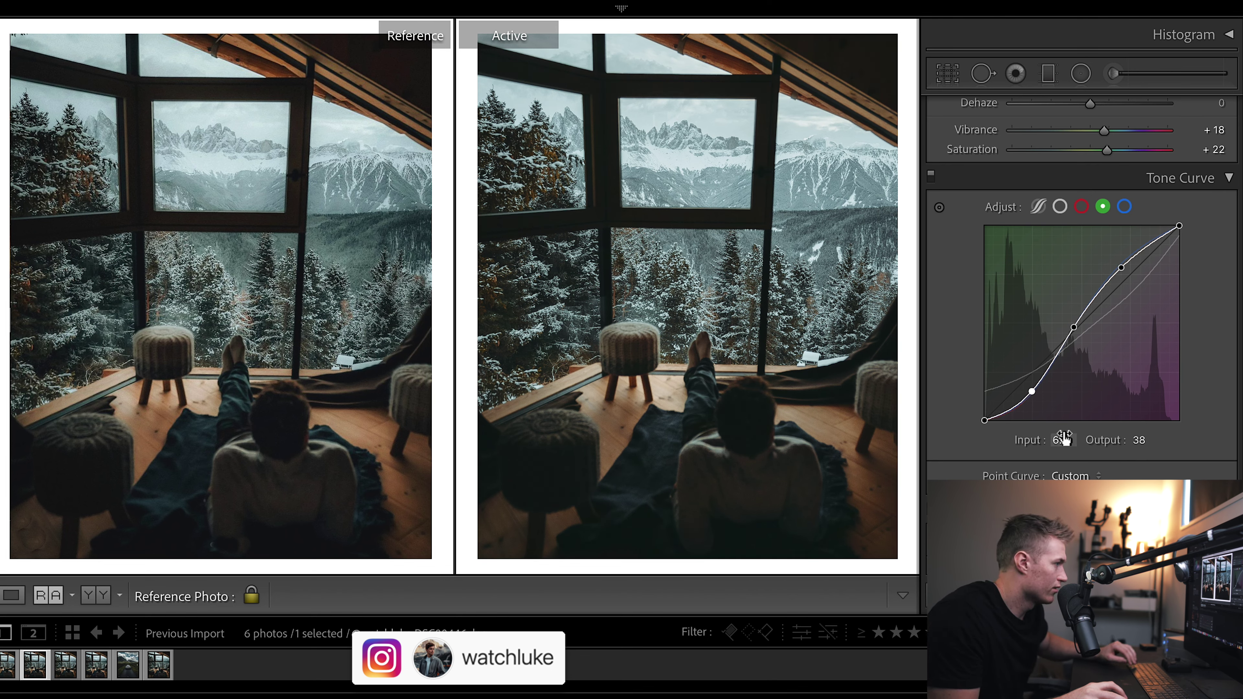
{"action": "left_click", "coordinate": [159, 665]}
{"action": "left_click", "coordinate": [32, 665]}
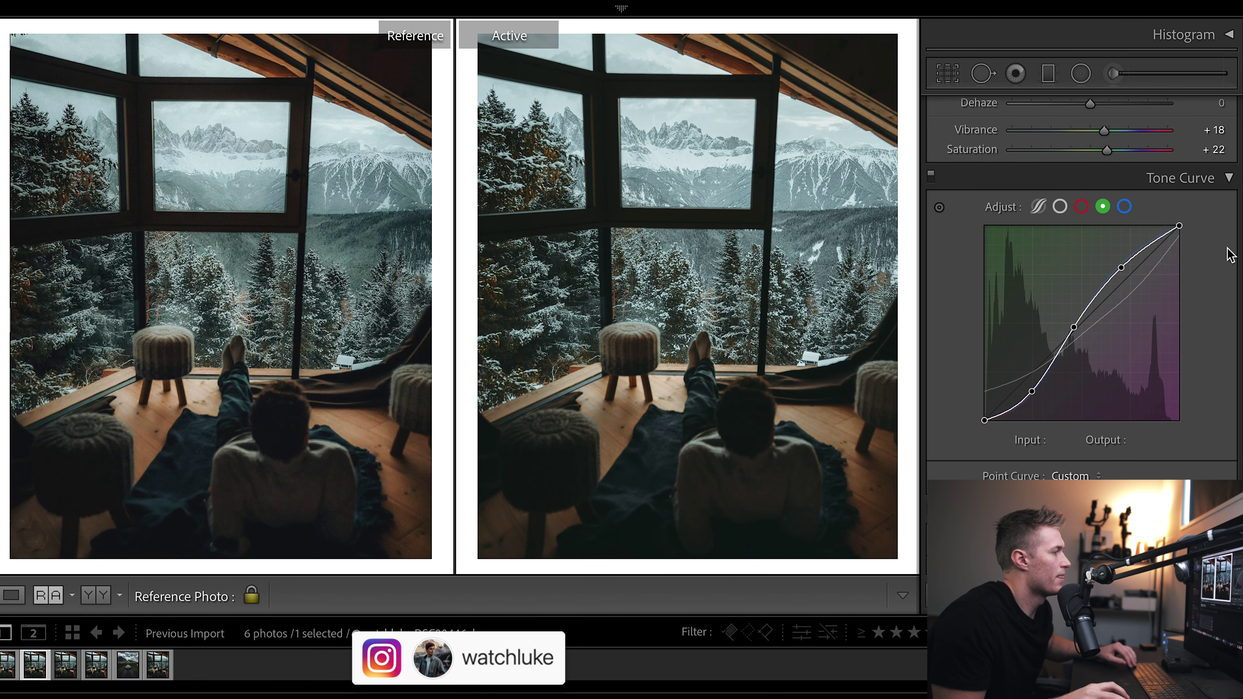
Step: Set Highlights to -50 and lower Whites to -28, checking against the last filmstrip photo between the adjustments
{"action": "scroll", "coordinate": [1092, 245], "scroll_direction": "up", "scroll_amount": 5}
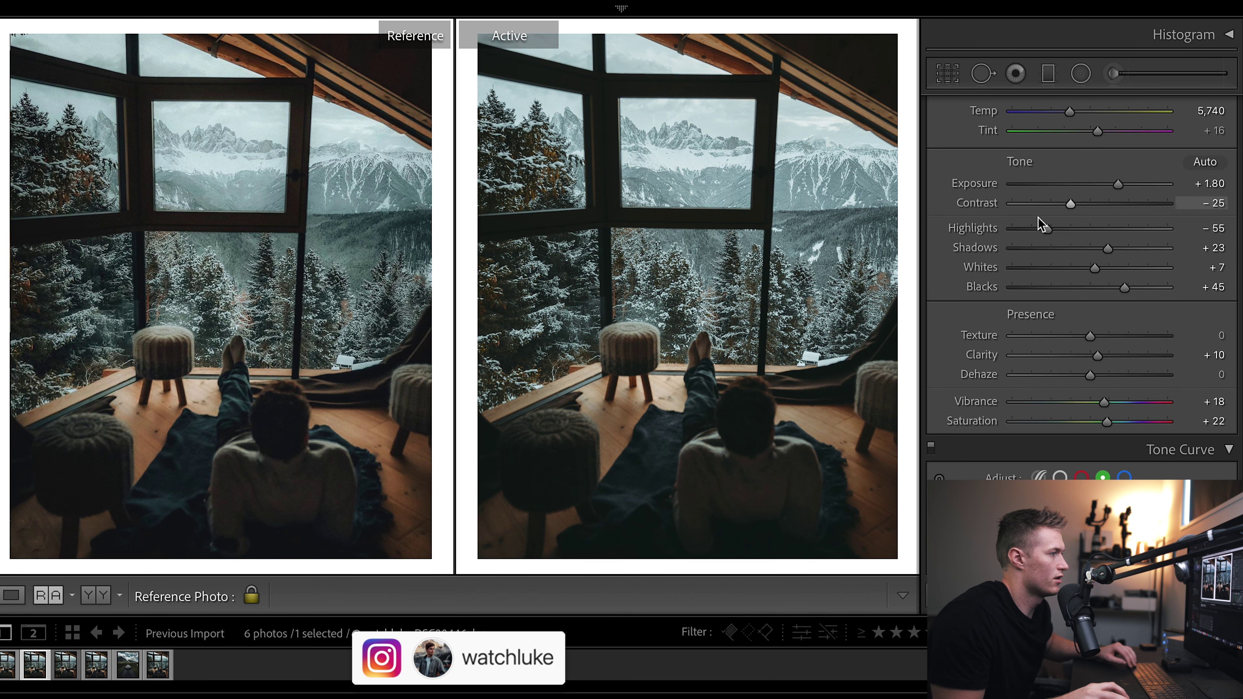
{"action": "left_click_drag", "start_coordinate": [1044, 227], "coordinate": [1040, 226]}
{"action": "left_click", "coordinate": [161, 666]}
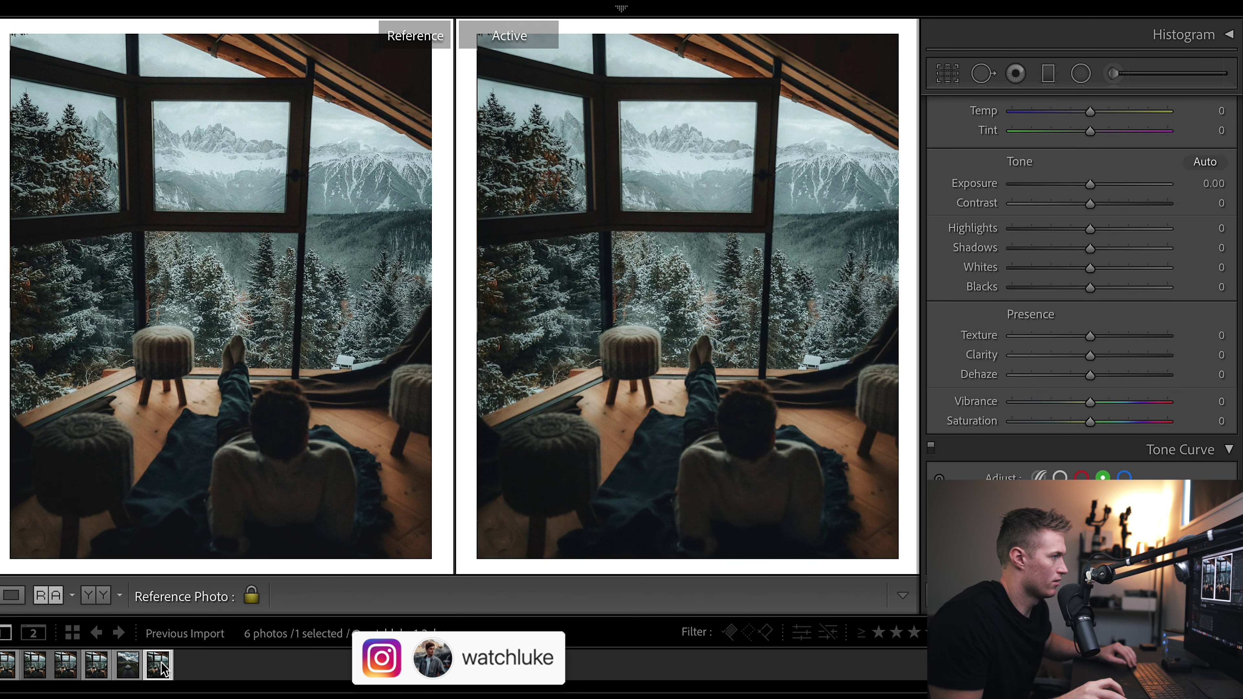
{"action": "left_click", "coordinate": [36, 666]}
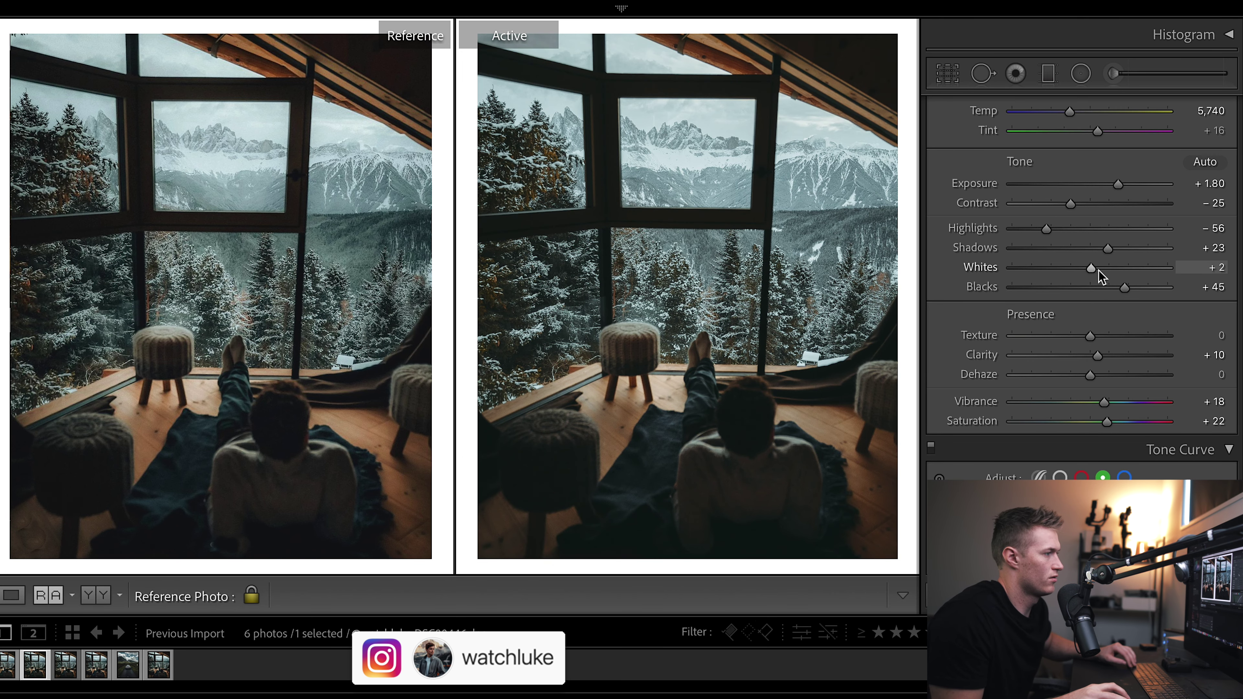
{"action": "left_click_drag", "start_coordinate": [1101, 269], "coordinate": [1079, 268]}
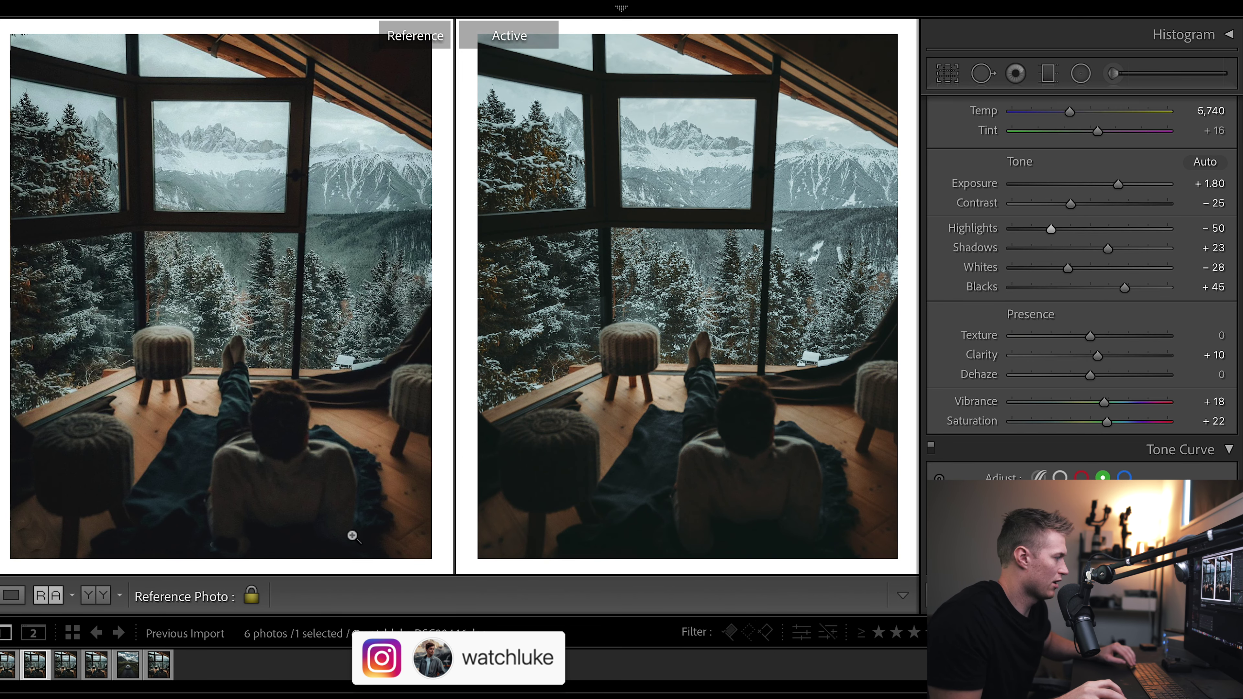
Step: Alternate between the last filmstrip photo and the edit, and toggle the latest tone change off and on to compare
{"action": "left_click", "coordinate": [164, 667]}
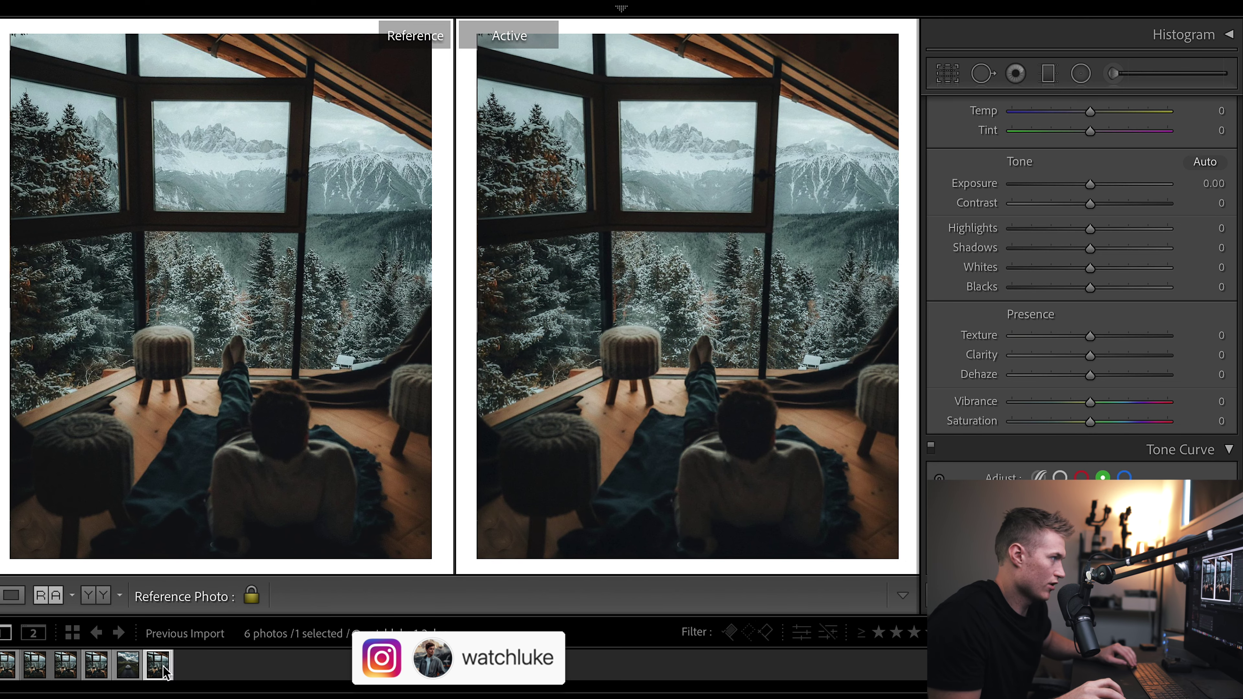
{"action": "left_click", "coordinate": [37, 669]}
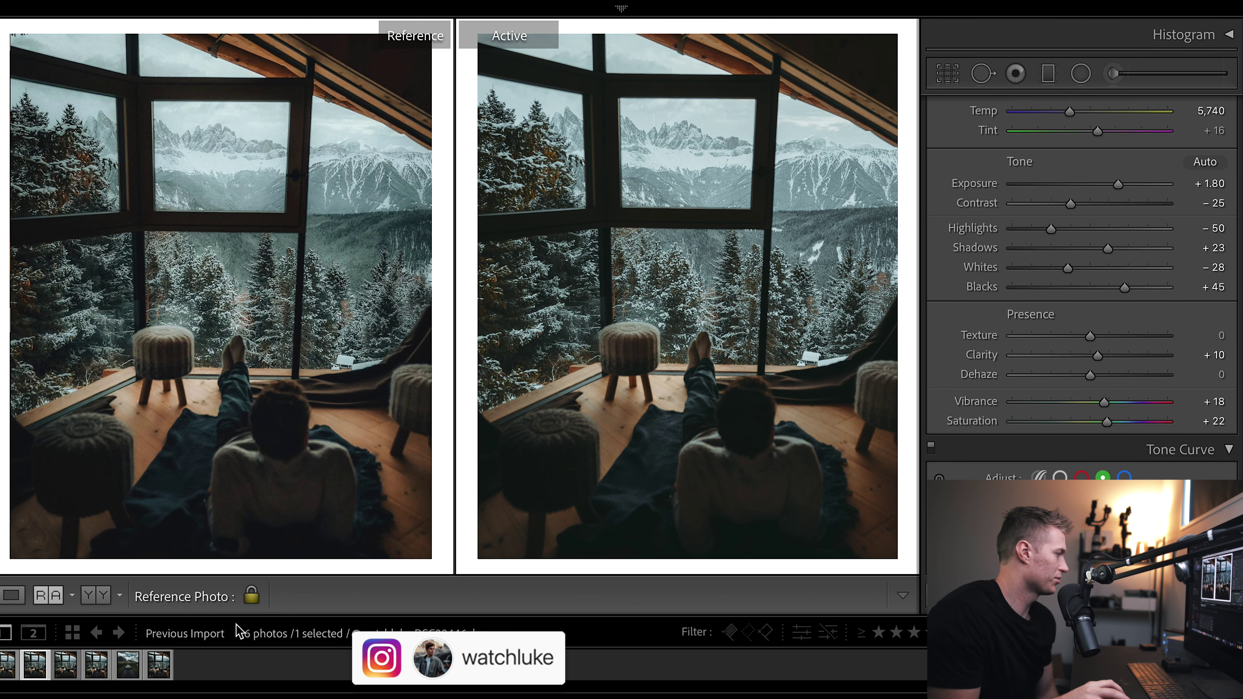
{"action": "left_click", "coordinate": [160, 665]}
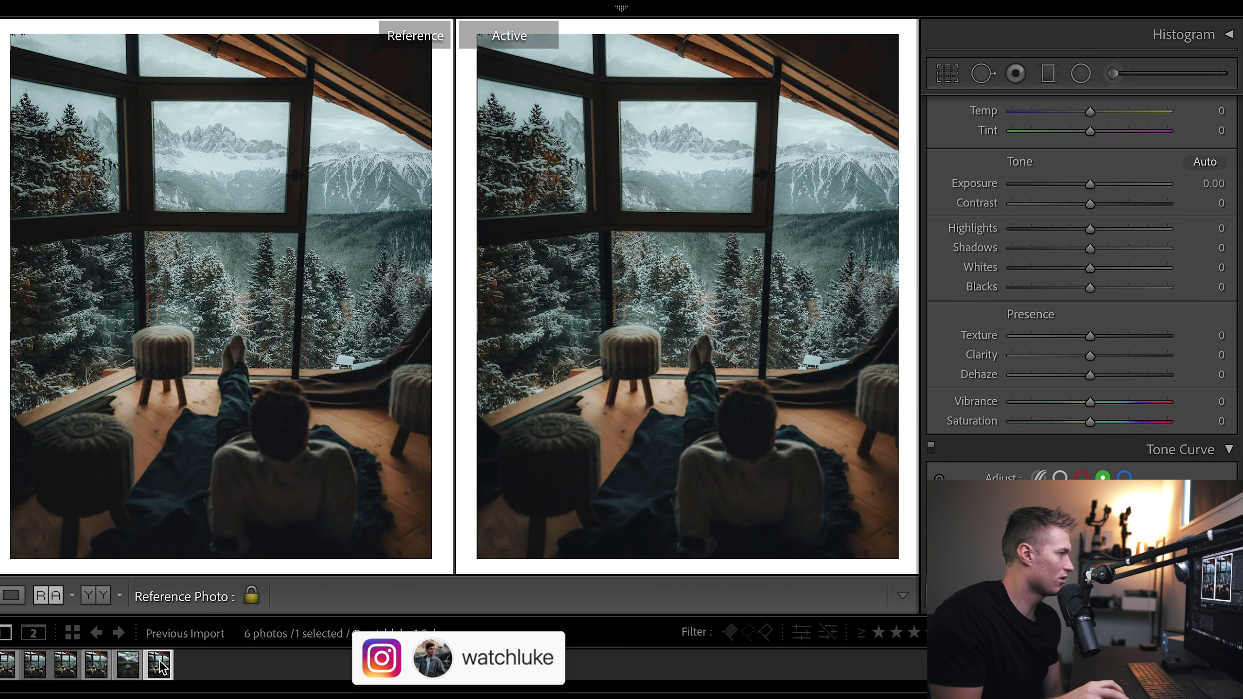
{"action": "left_click", "coordinate": [35, 665]}
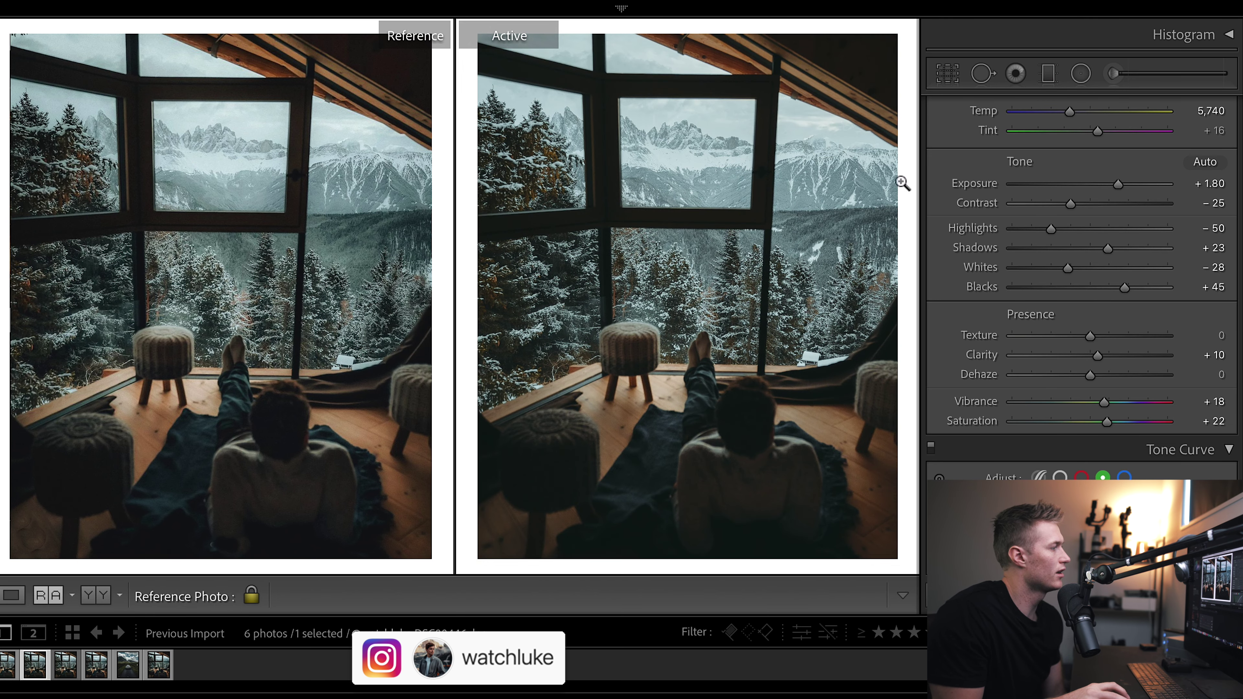
{"action": "key", "text": "ctrl+z"}
{"action": "key", "text": "ctrl+shift+z"}
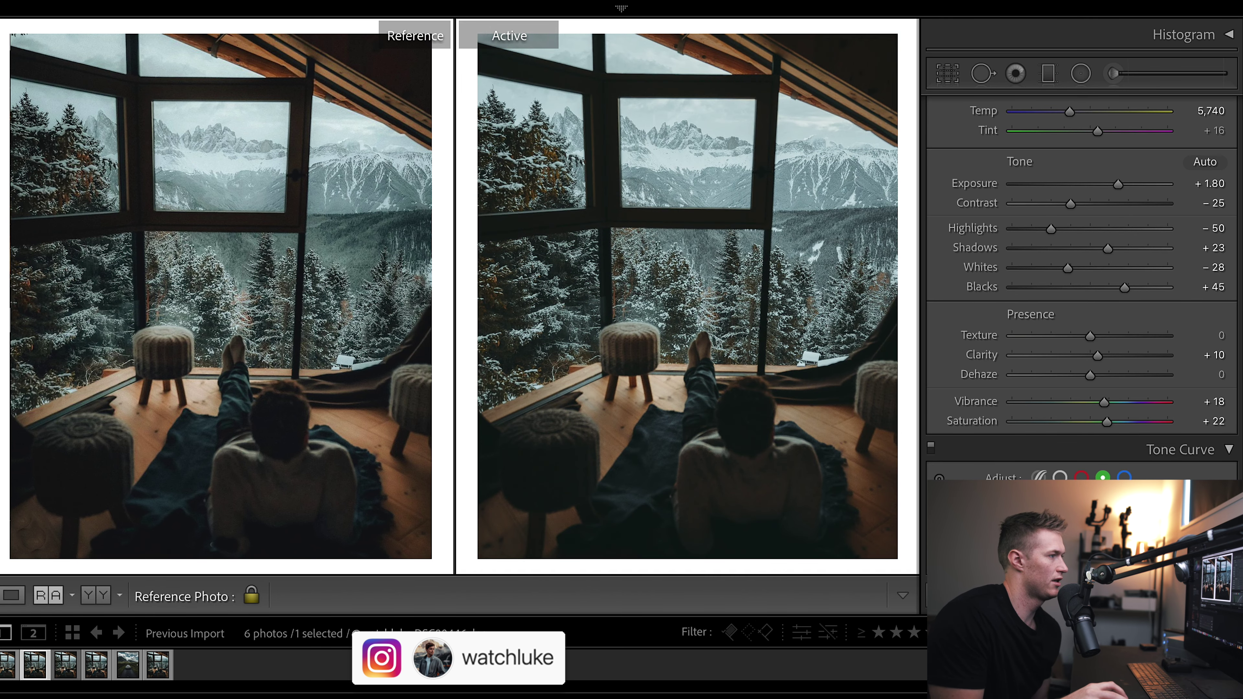
Step: Reset the post-crop vignetting Amount to 0
{"action": "scroll", "coordinate": [1081, 288], "scroll_direction": "down", "scroll_amount": 15}
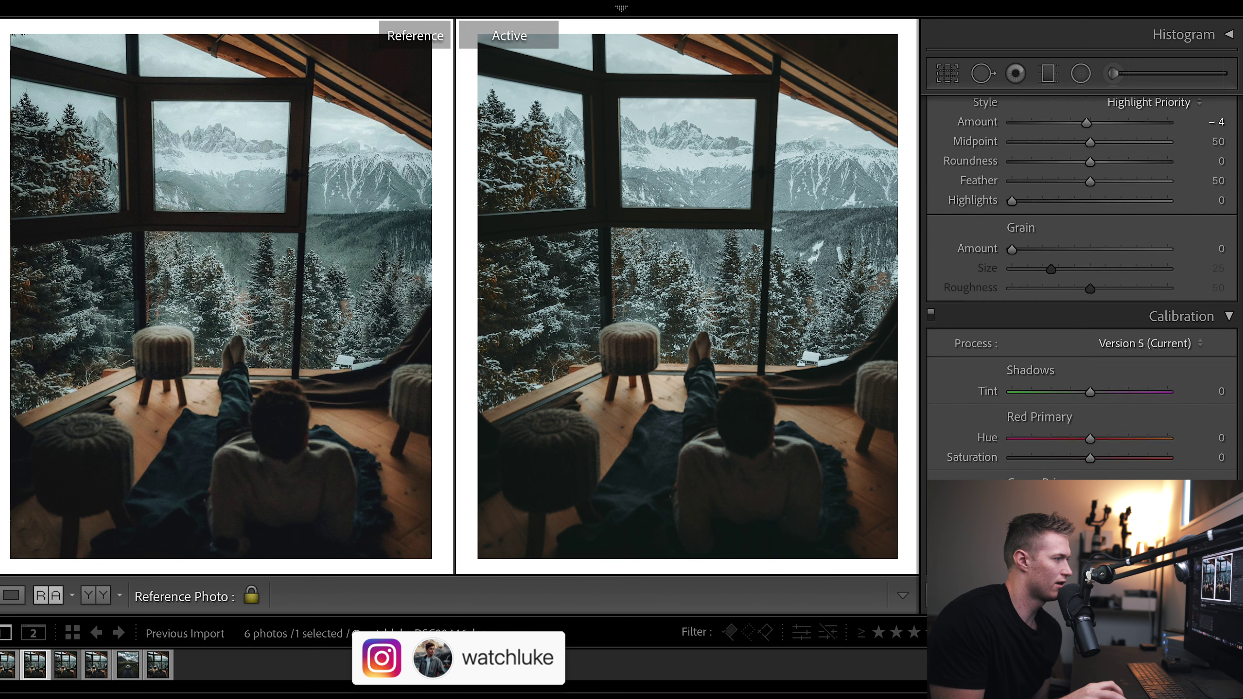
{"action": "scroll", "coordinate": [1090, 294], "scroll_direction": "up", "scroll_amount": 5}
{"action": "double_click", "coordinate": [1089, 377]}
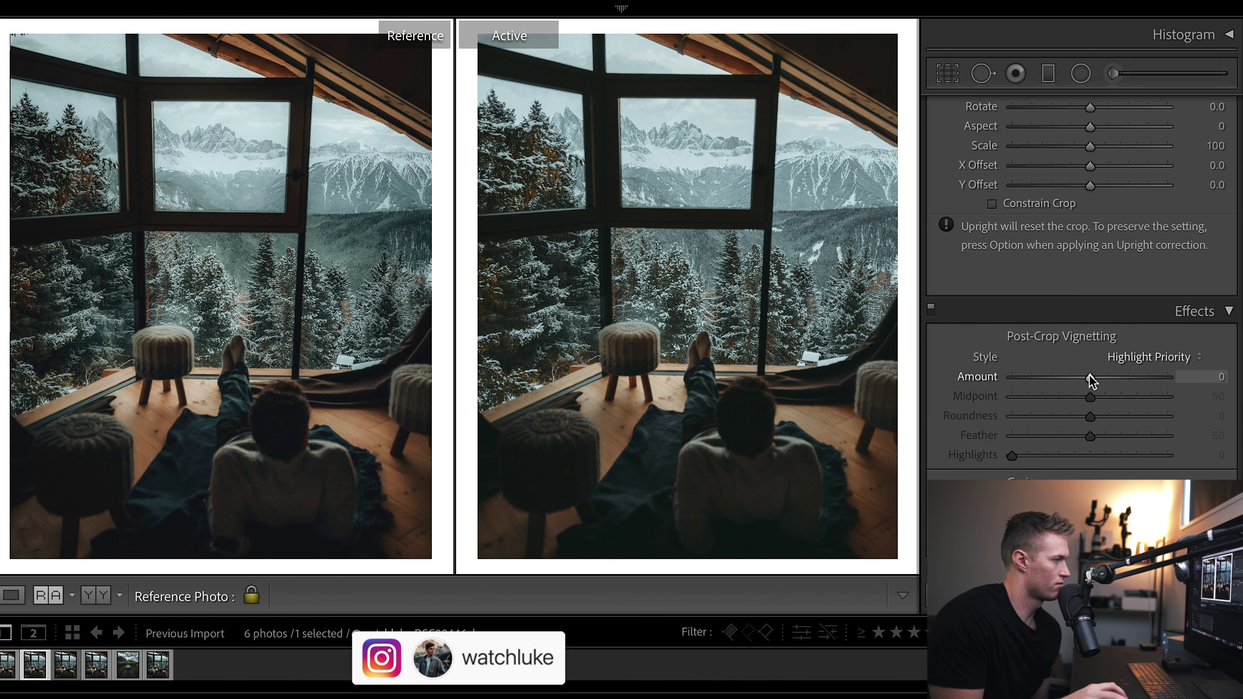
Step: Lower Whites to -49 and compare the edit with the last filmstrip photo
{"action": "scroll", "coordinate": [1091, 380], "scroll_direction": "up", "scroll_amount": 10}
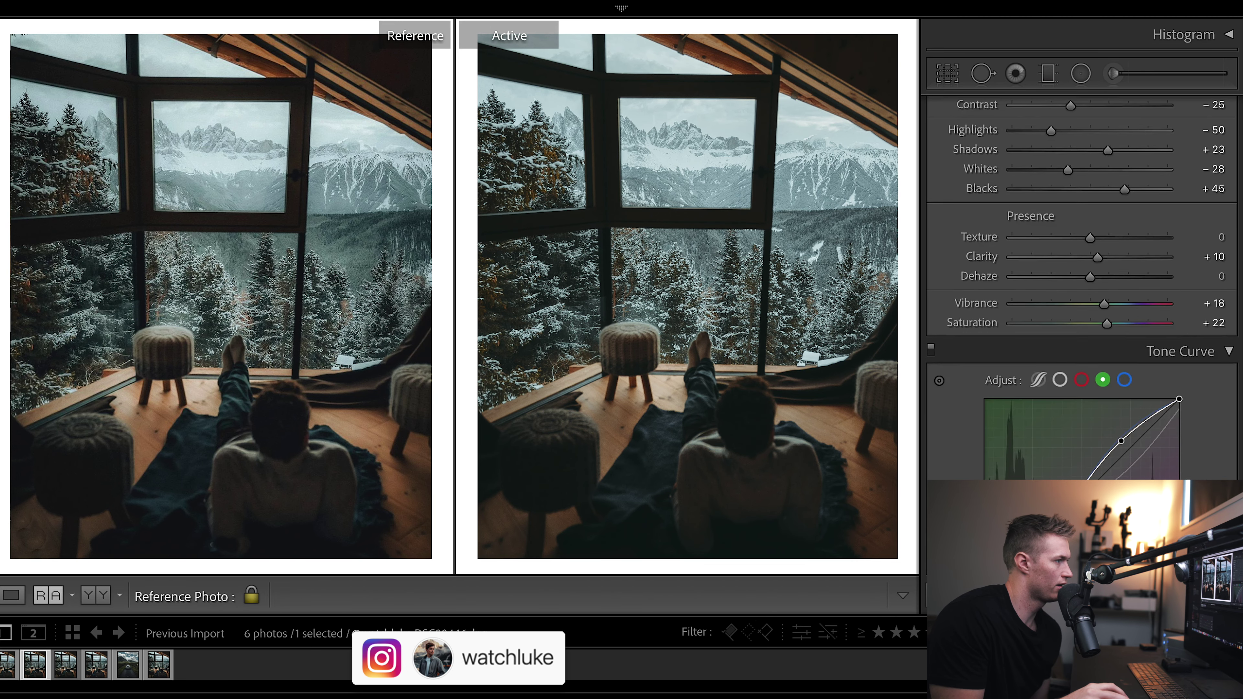
{"action": "scroll", "coordinate": [1055, 385], "scroll_direction": "up", "scroll_amount": 4}
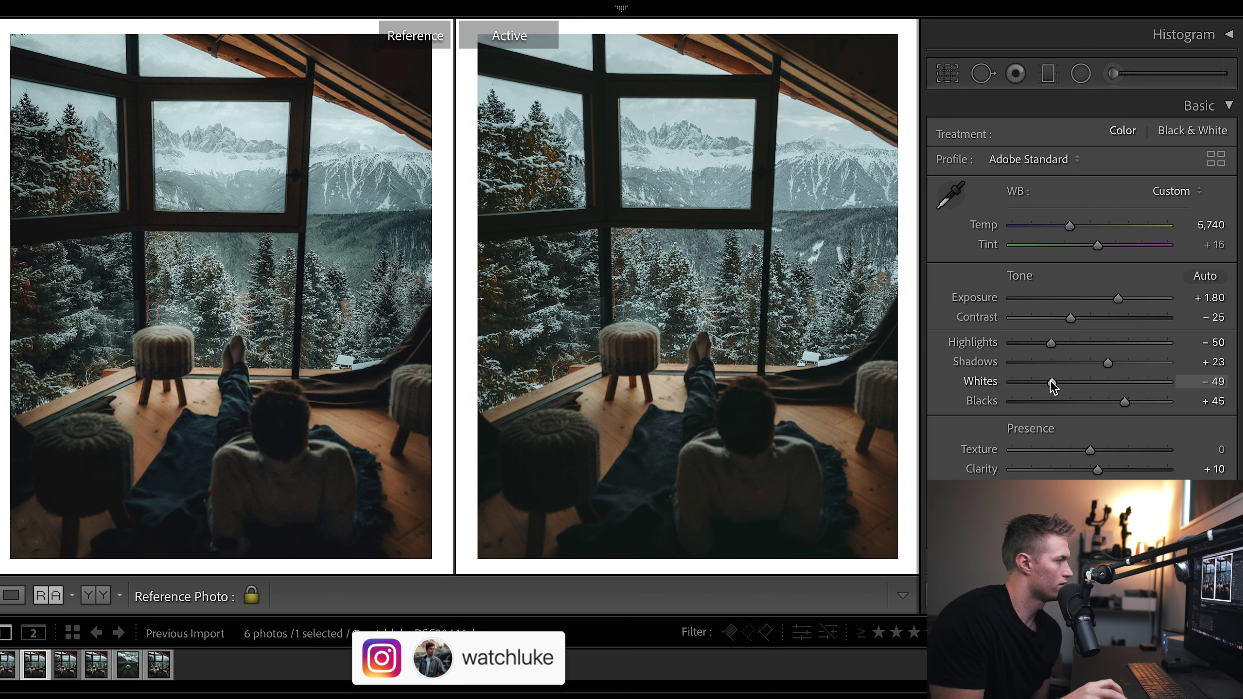
{"action": "left_click", "coordinate": [162, 665]}
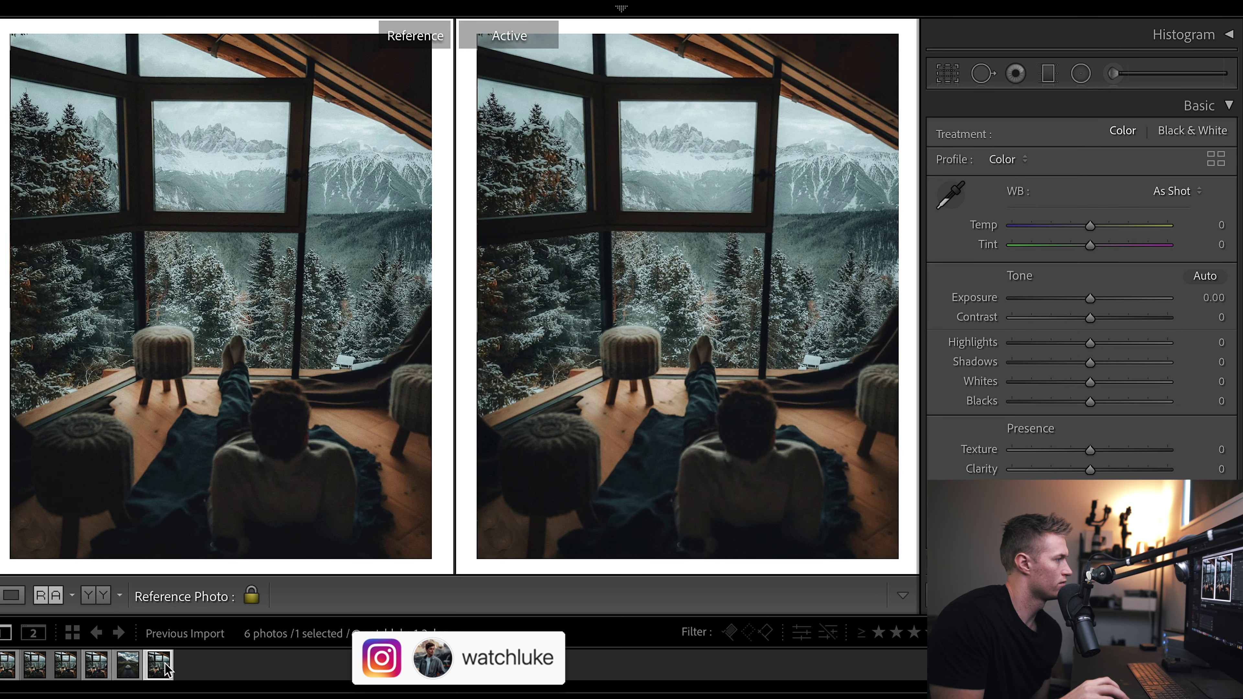
{"action": "left_click", "coordinate": [35, 666]}
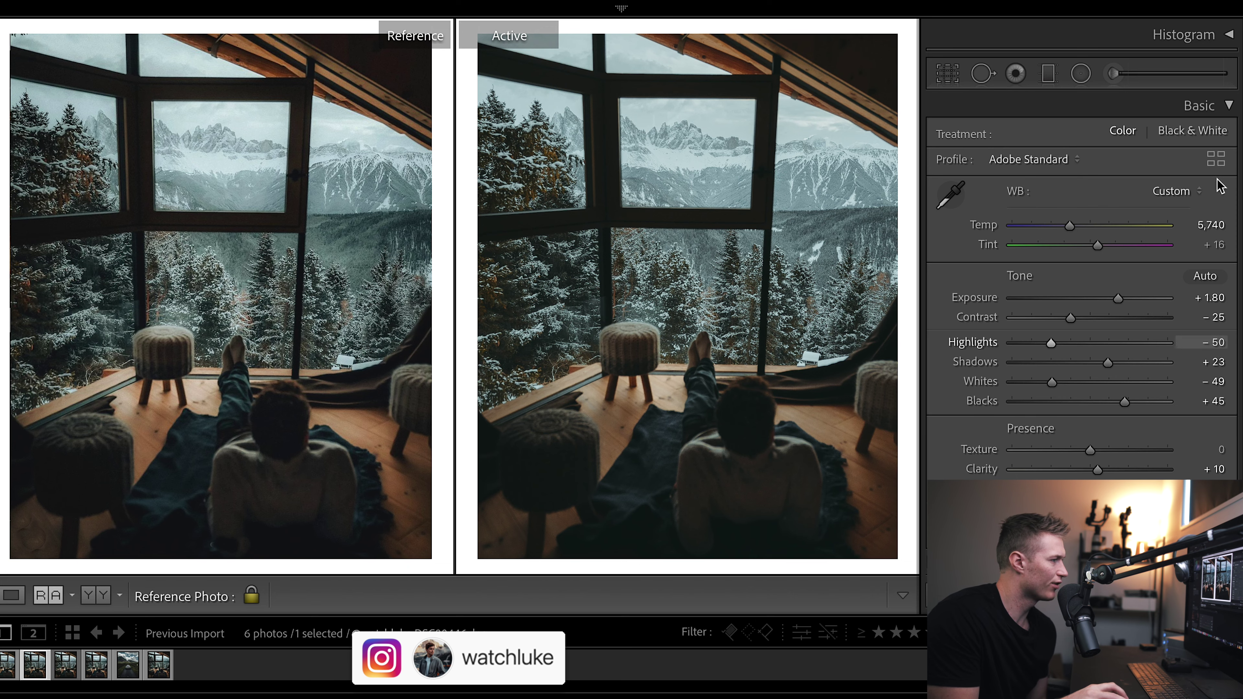
Step: Move the lower point of the red tone curve to input 50, output 24
{"action": "scroll", "coordinate": [1052, 342], "scroll_direction": "down", "scroll_amount": 10}
{"action": "scroll", "coordinate": [1082, 264], "scroll_direction": "up", "scroll_amount": 3}
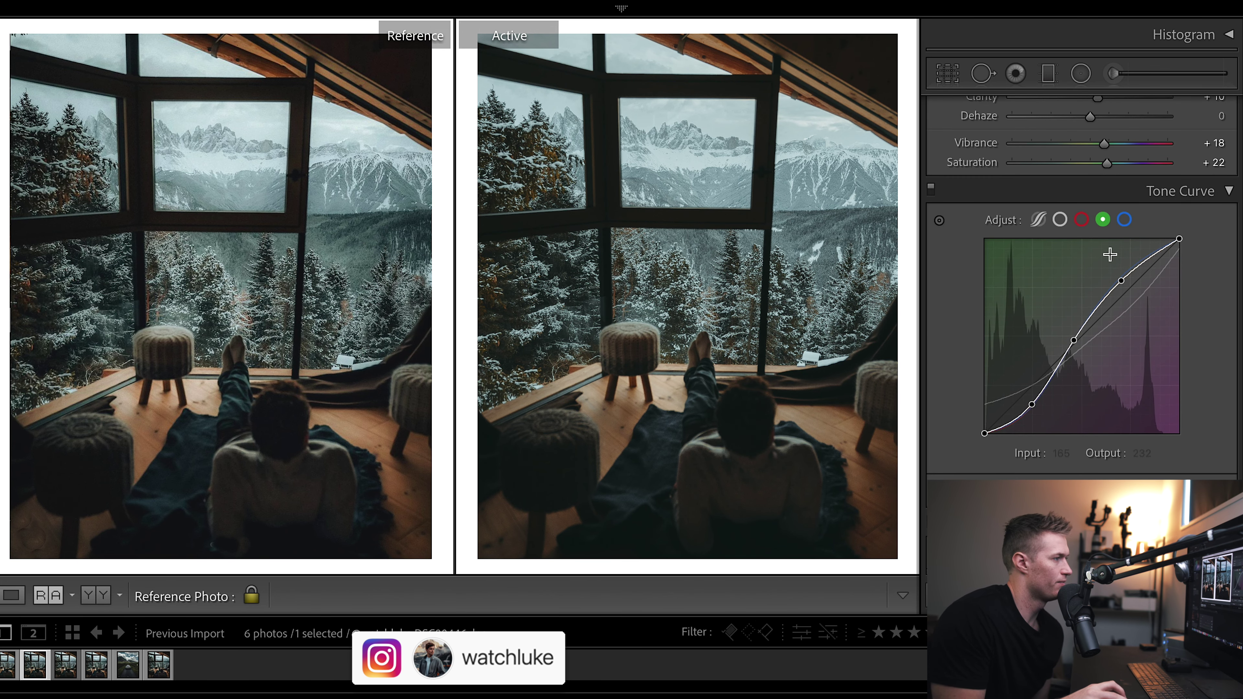
{"action": "left_click", "coordinate": [1081, 220]}
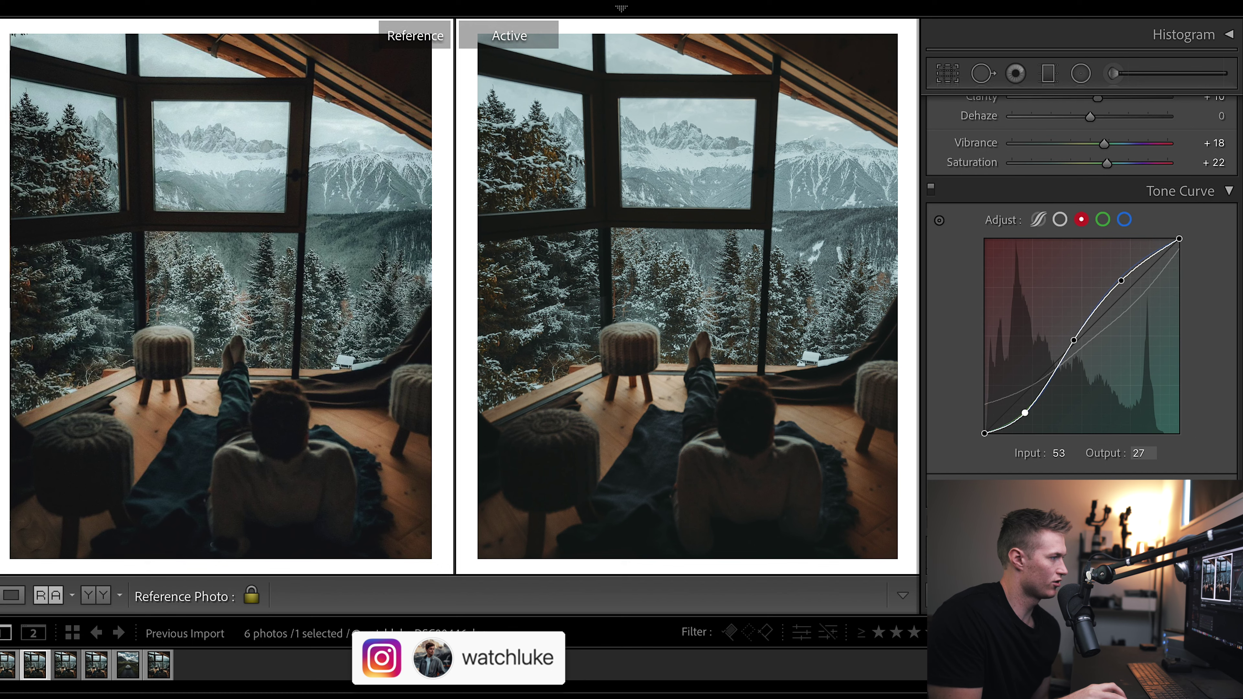
{"action": "key", "text": "Down"}
{"action": "key", "text": "Down"}
{"action": "key", "text": "Down"}
{"action": "key", "text": "Left"}
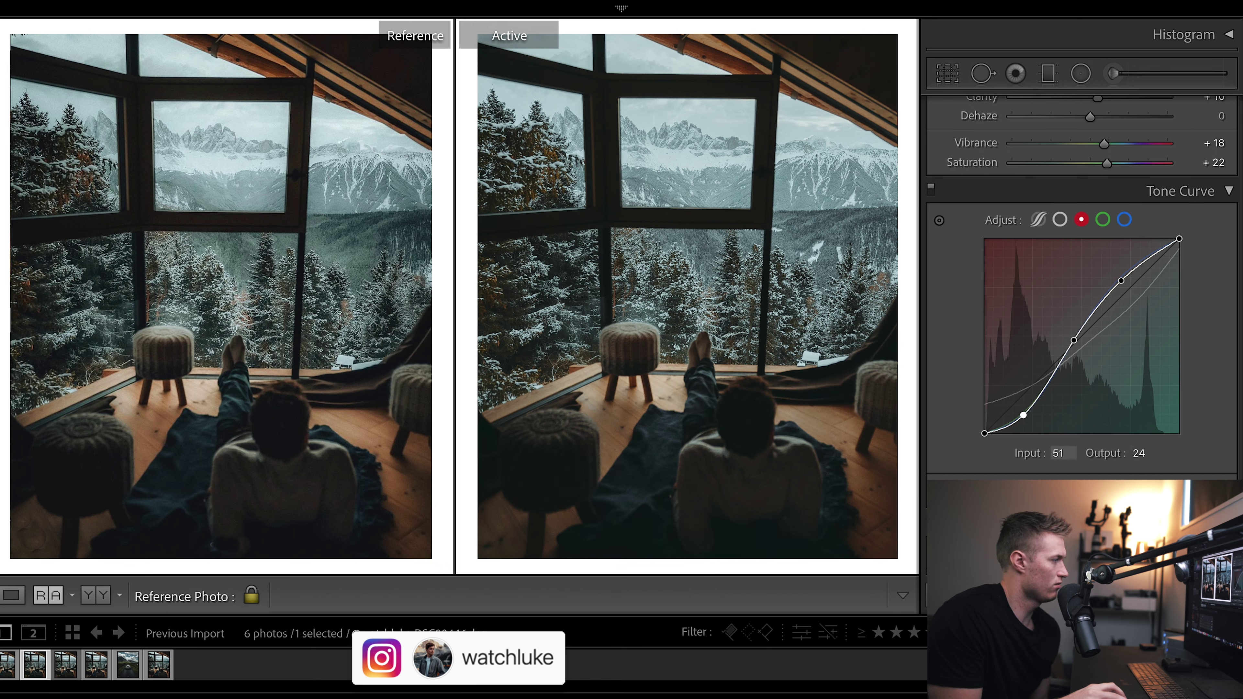
{"action": "key", "text": "Left"}
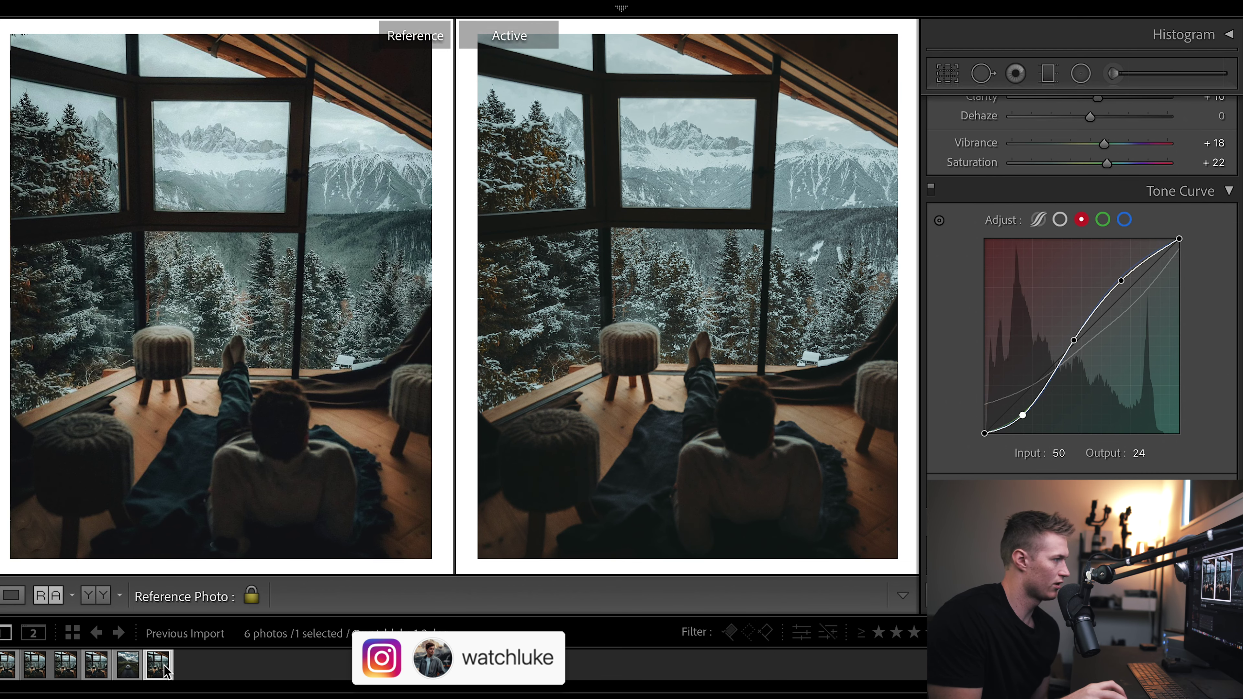
Step: Compare the edit with the last filmstrip photo and with its unedited state, using a settings reset that is undone
{"action": "key", "text": "backslash"}
{"action": "key", "text": "backslash"}
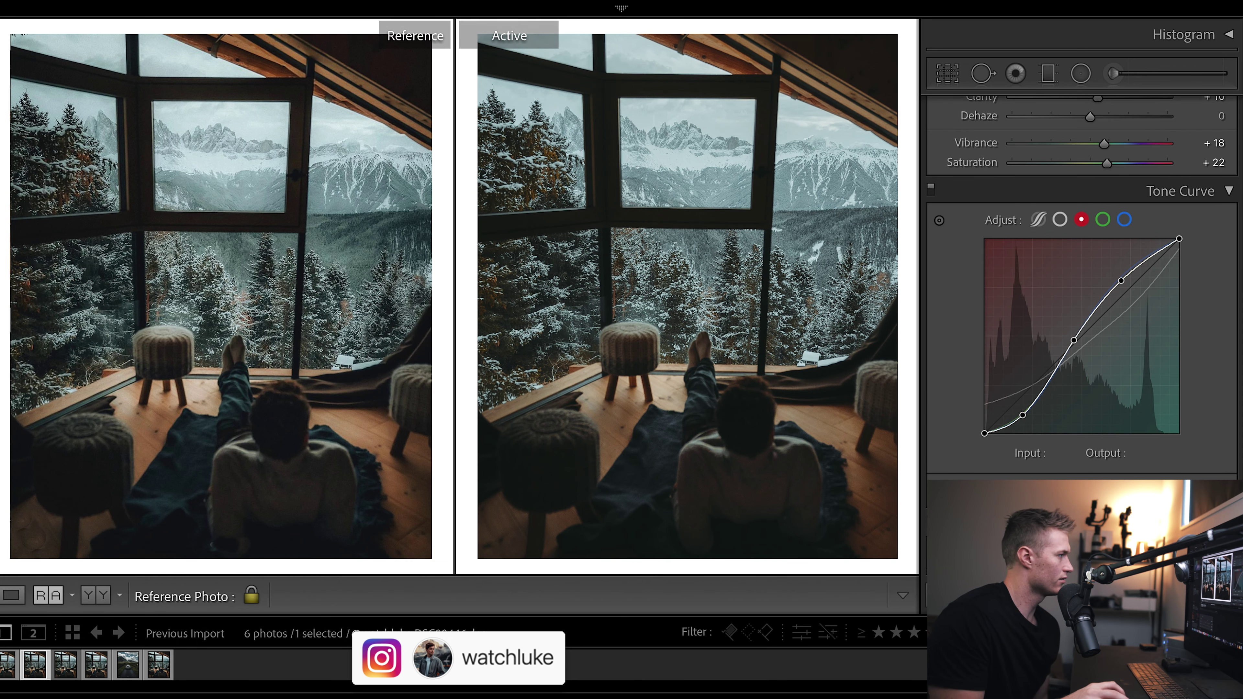
{"action": "left_click", "coordinate": [162, 665]}
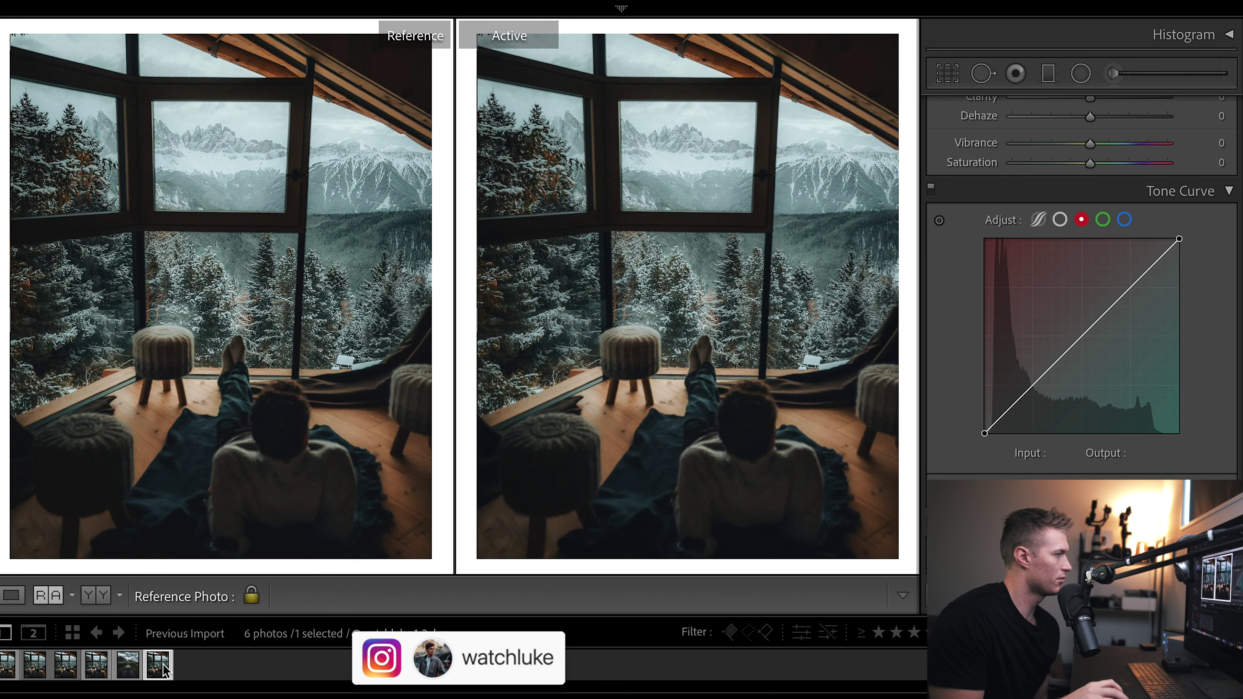
{"action": "left_click", "coordinate": [43, 669]}
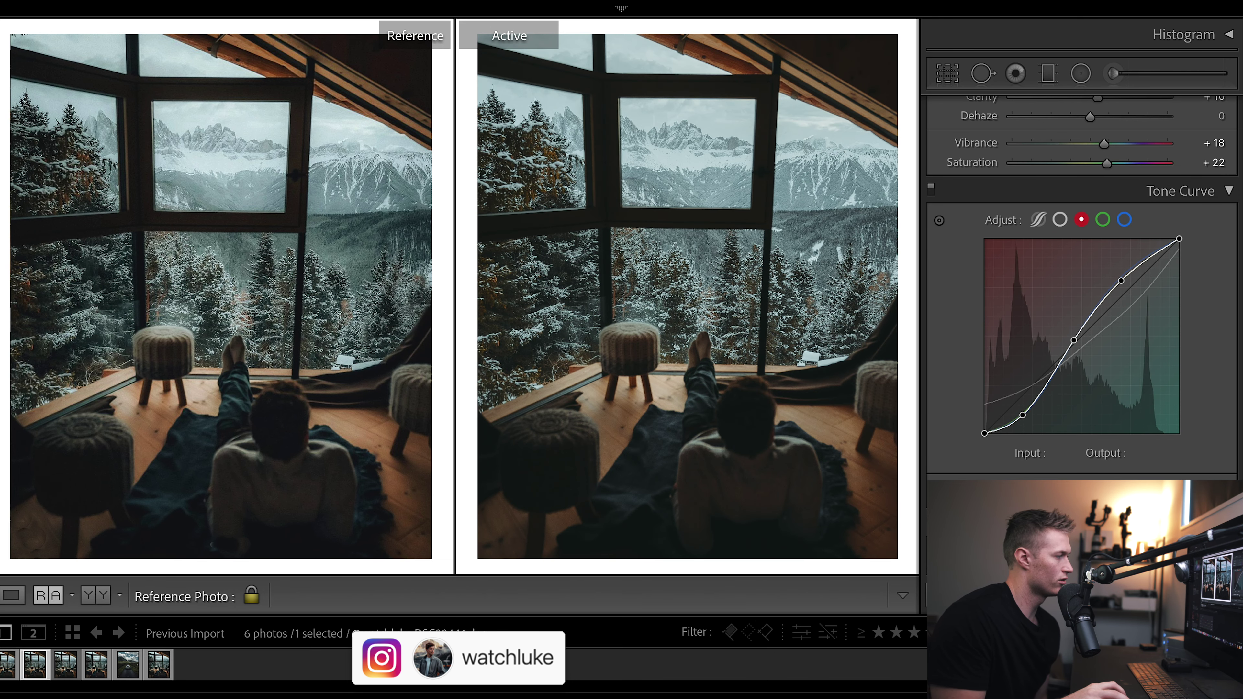
{"action": "key", "text": "ctrl+shift+r"}
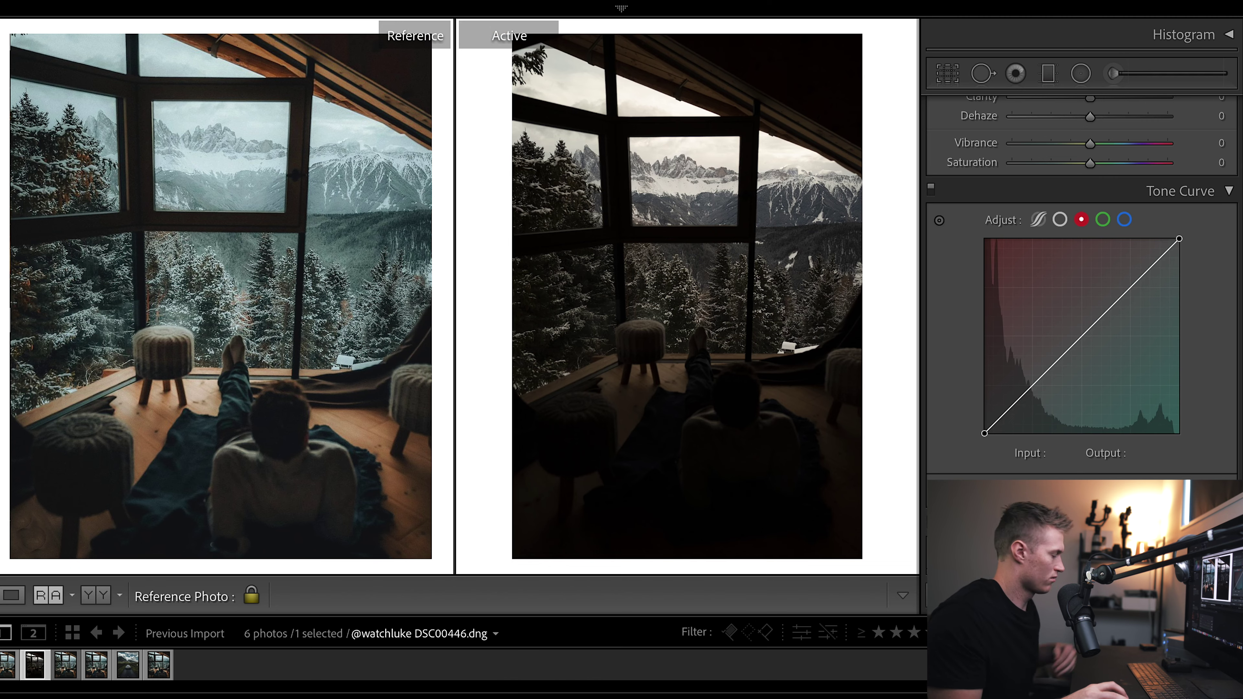
{"action": "key", "text": "ctrl+z"}
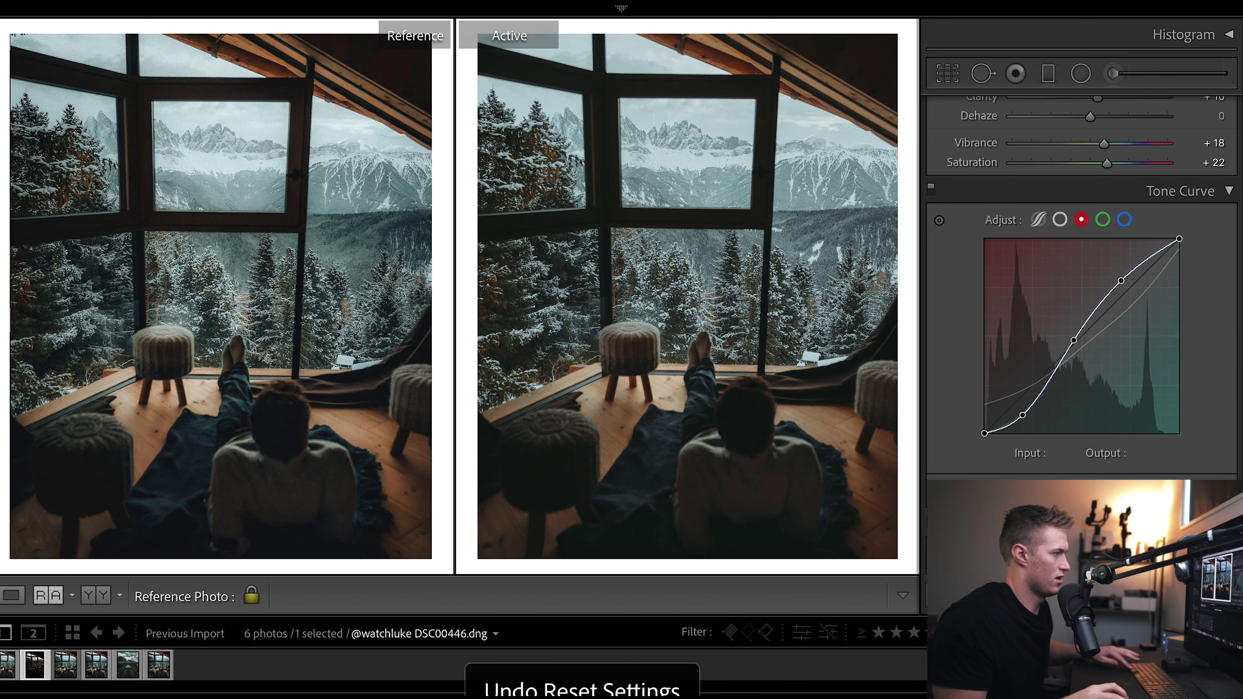